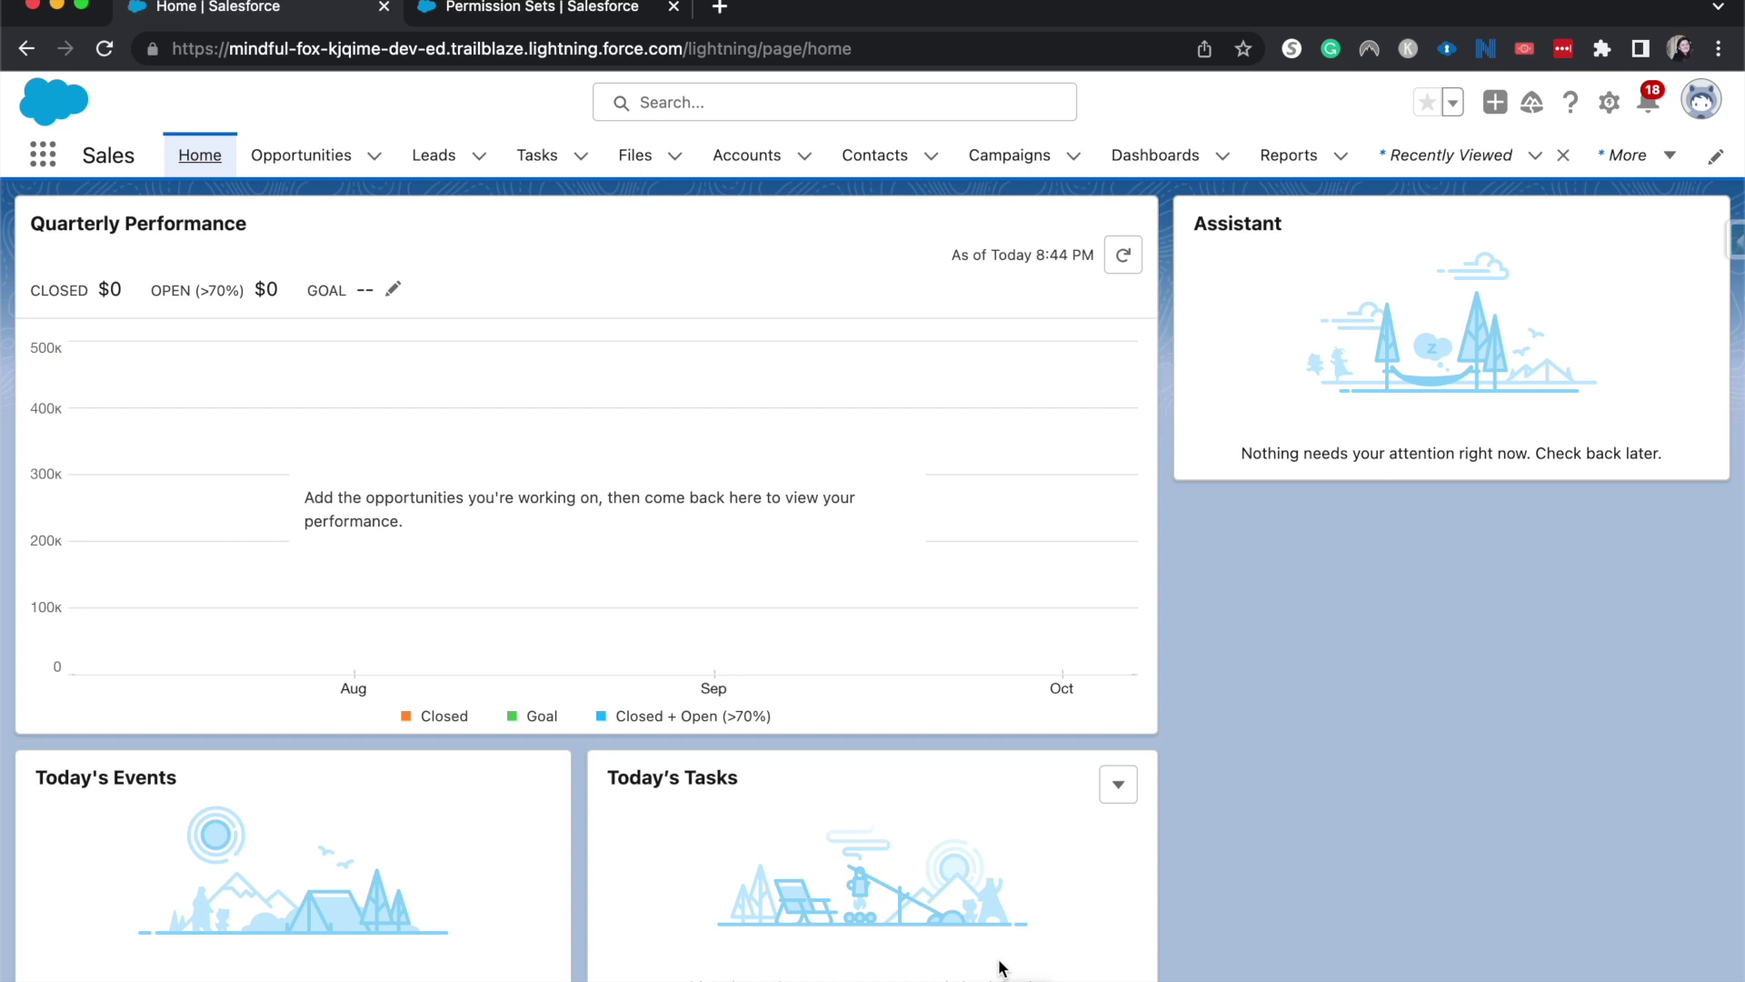
# Switch to the Permission Sets tab showing Salesforce Surveys Advanced Features enabled.
pyautogui.hotkey('ctrl', 'Tab')
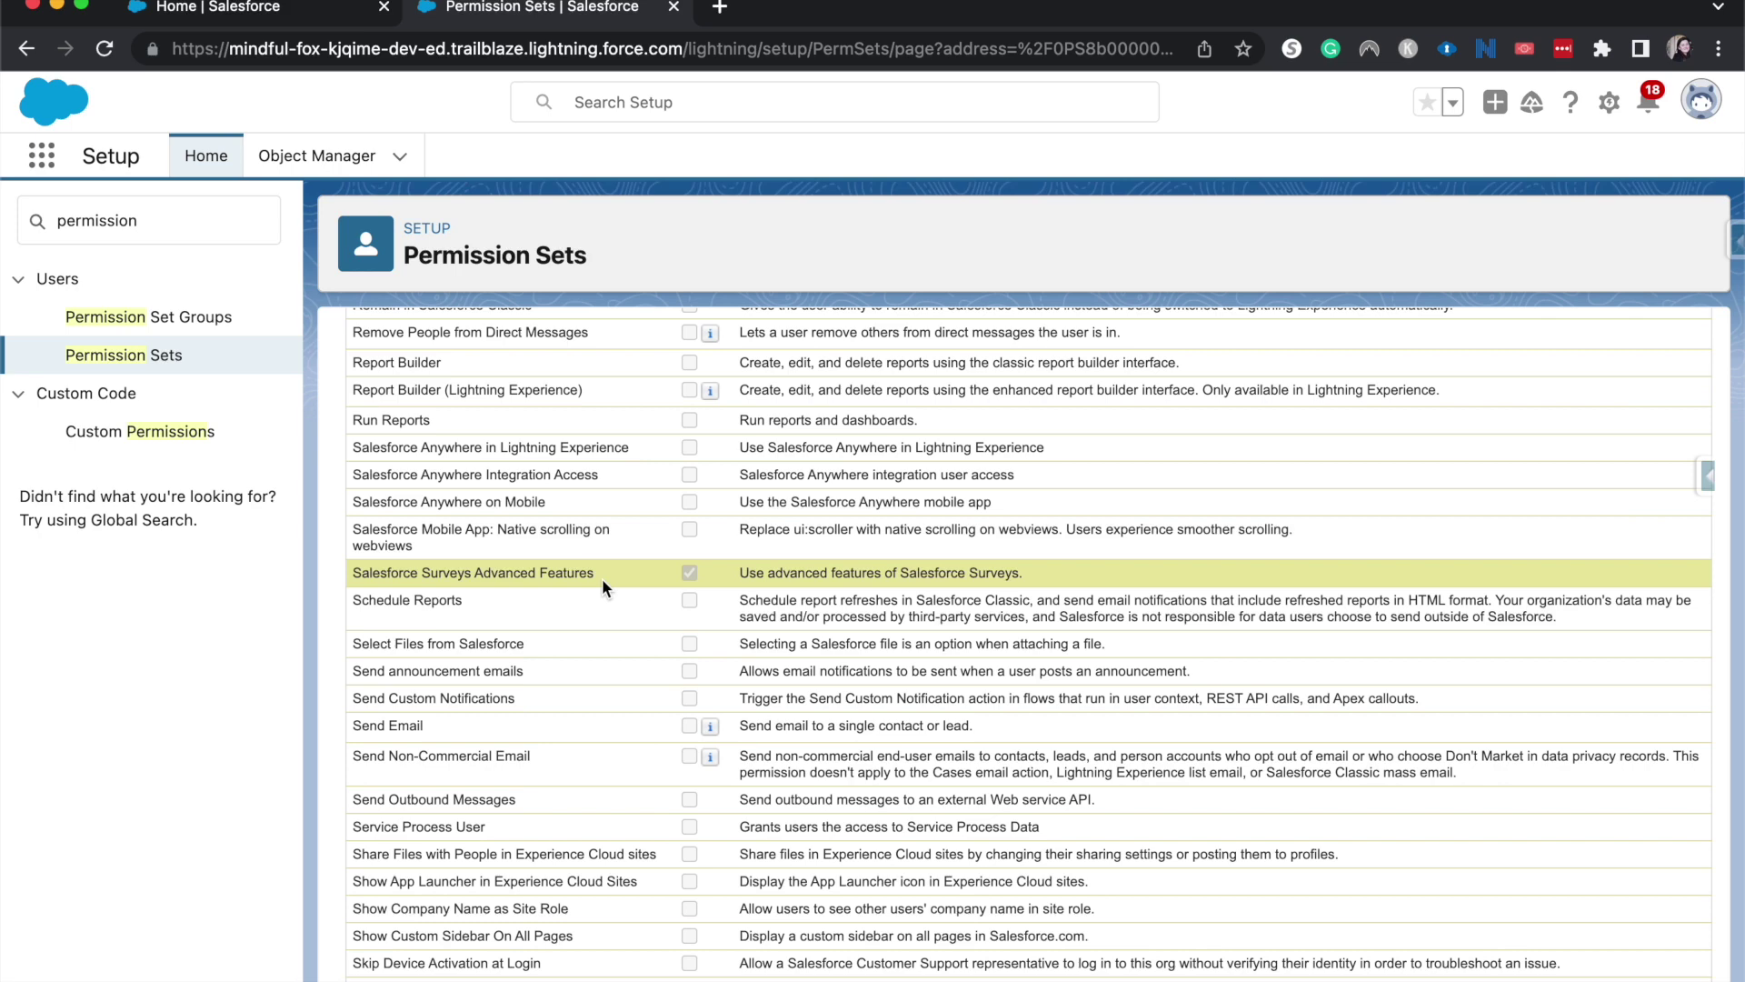
# Switch back to the Home | Salesforce tab with the Sales home page.
pyautogui.hotkey('ctrl', 'shift', 'Tab')
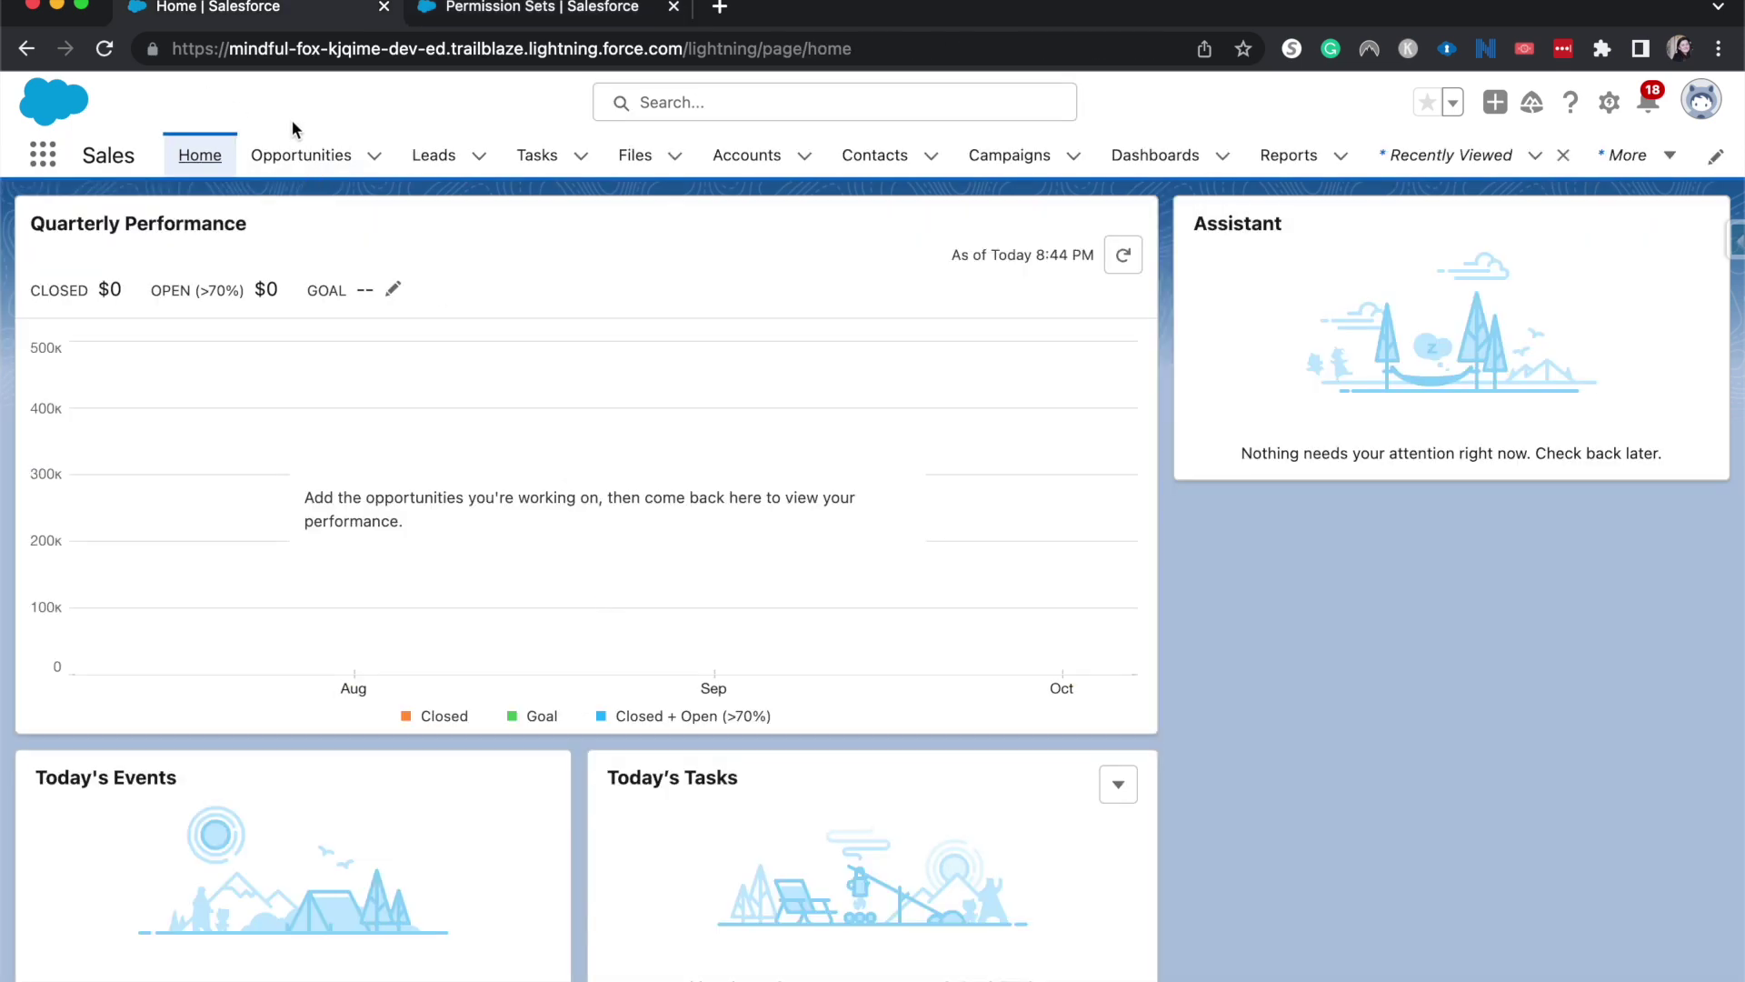
# Find Surveys via App Launcher search 'sur' and open the Customer Satisfaction Survey Template's latest version.
pyautogui.click(42, 155)
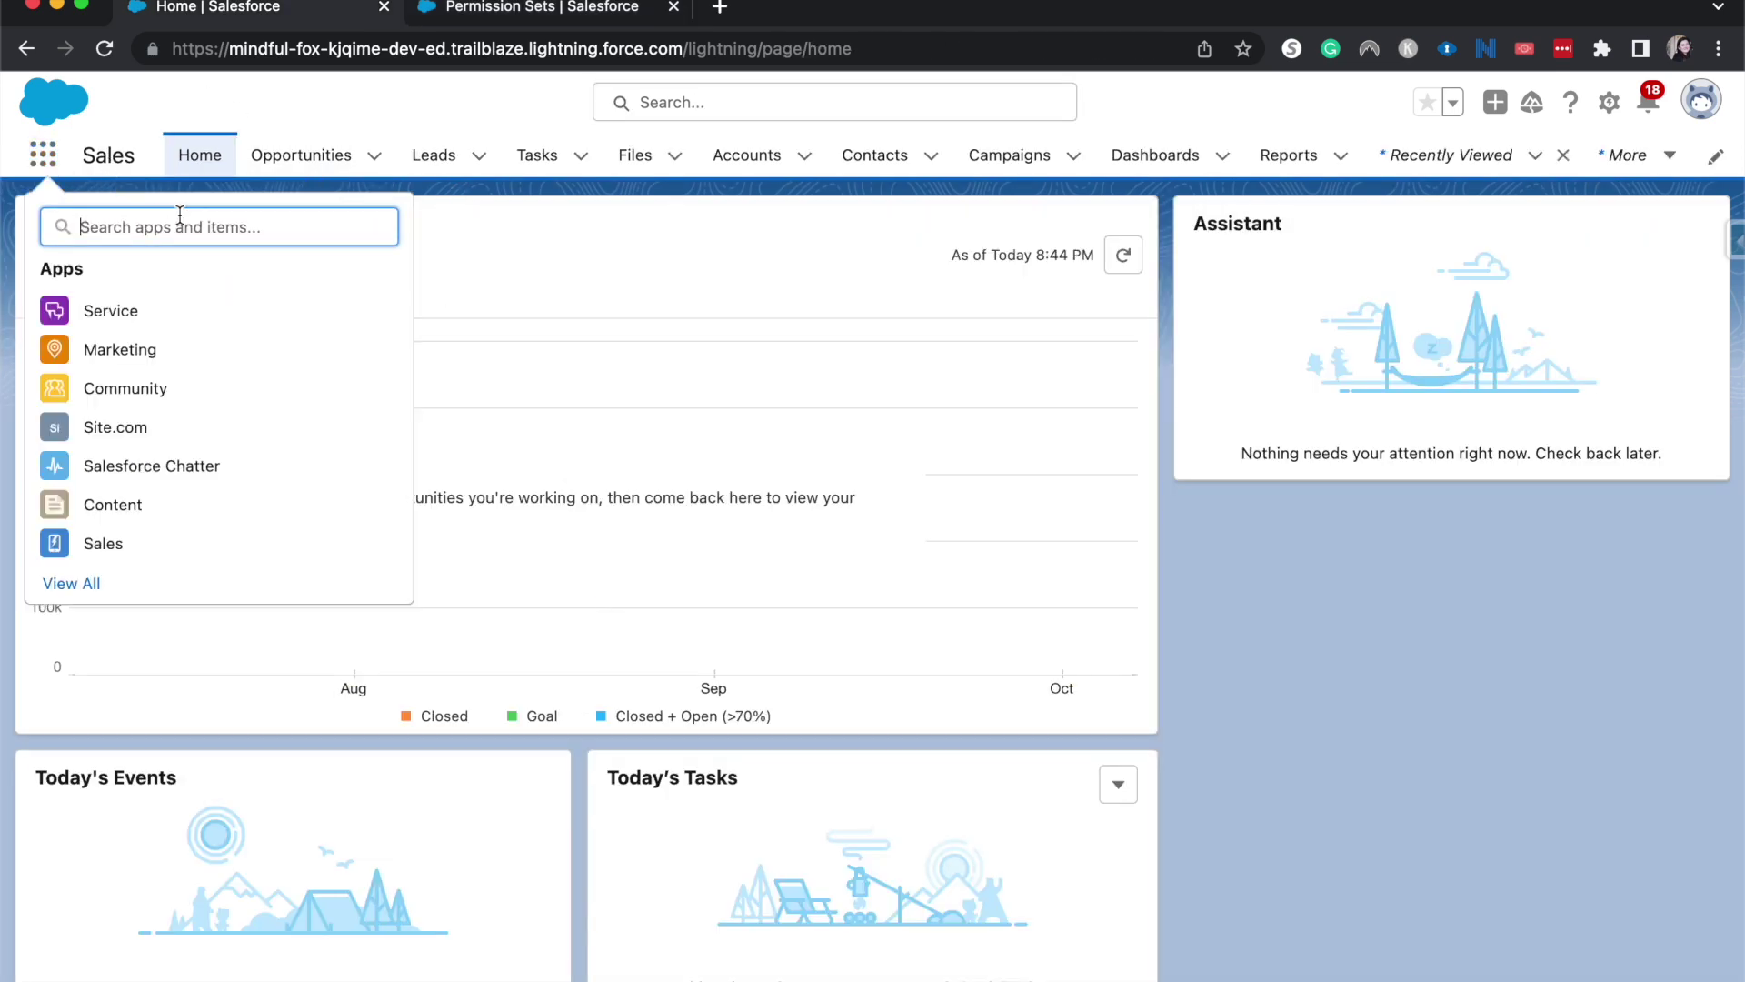
pyautogui.write('sur')
pyautogui.click(59, 380)
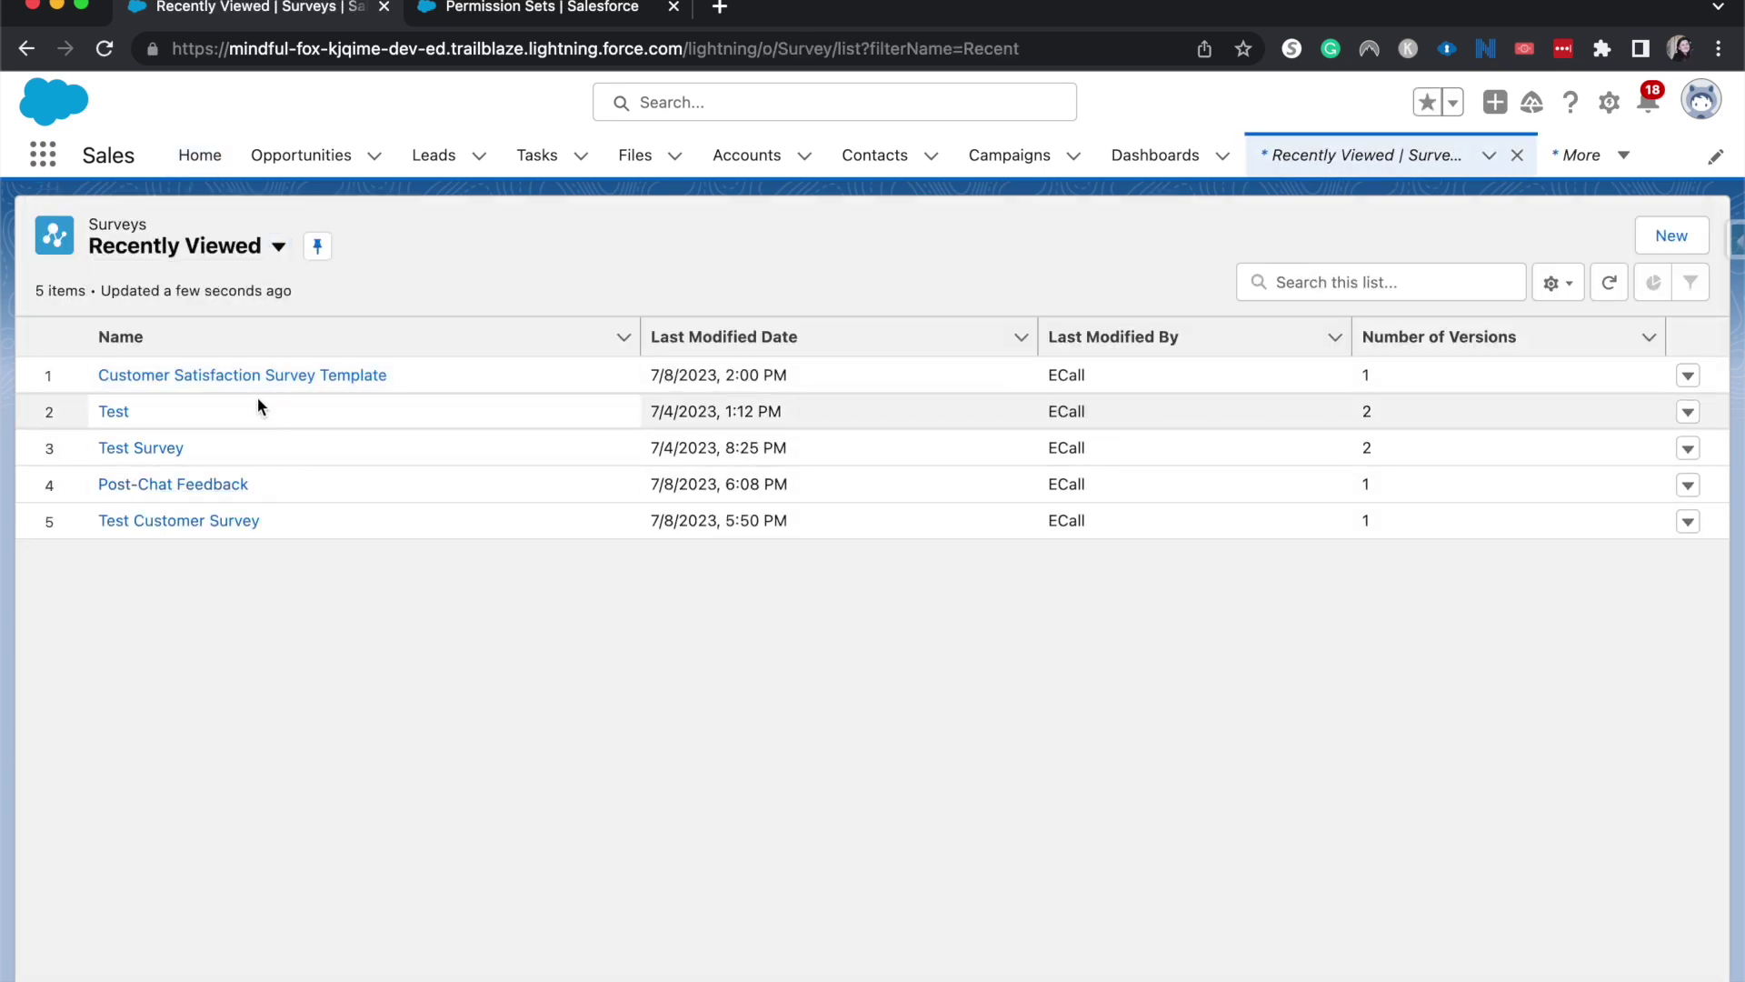
pyautogui.click(246, 376)
pyautogui.hscroll(-5, 177, 318)
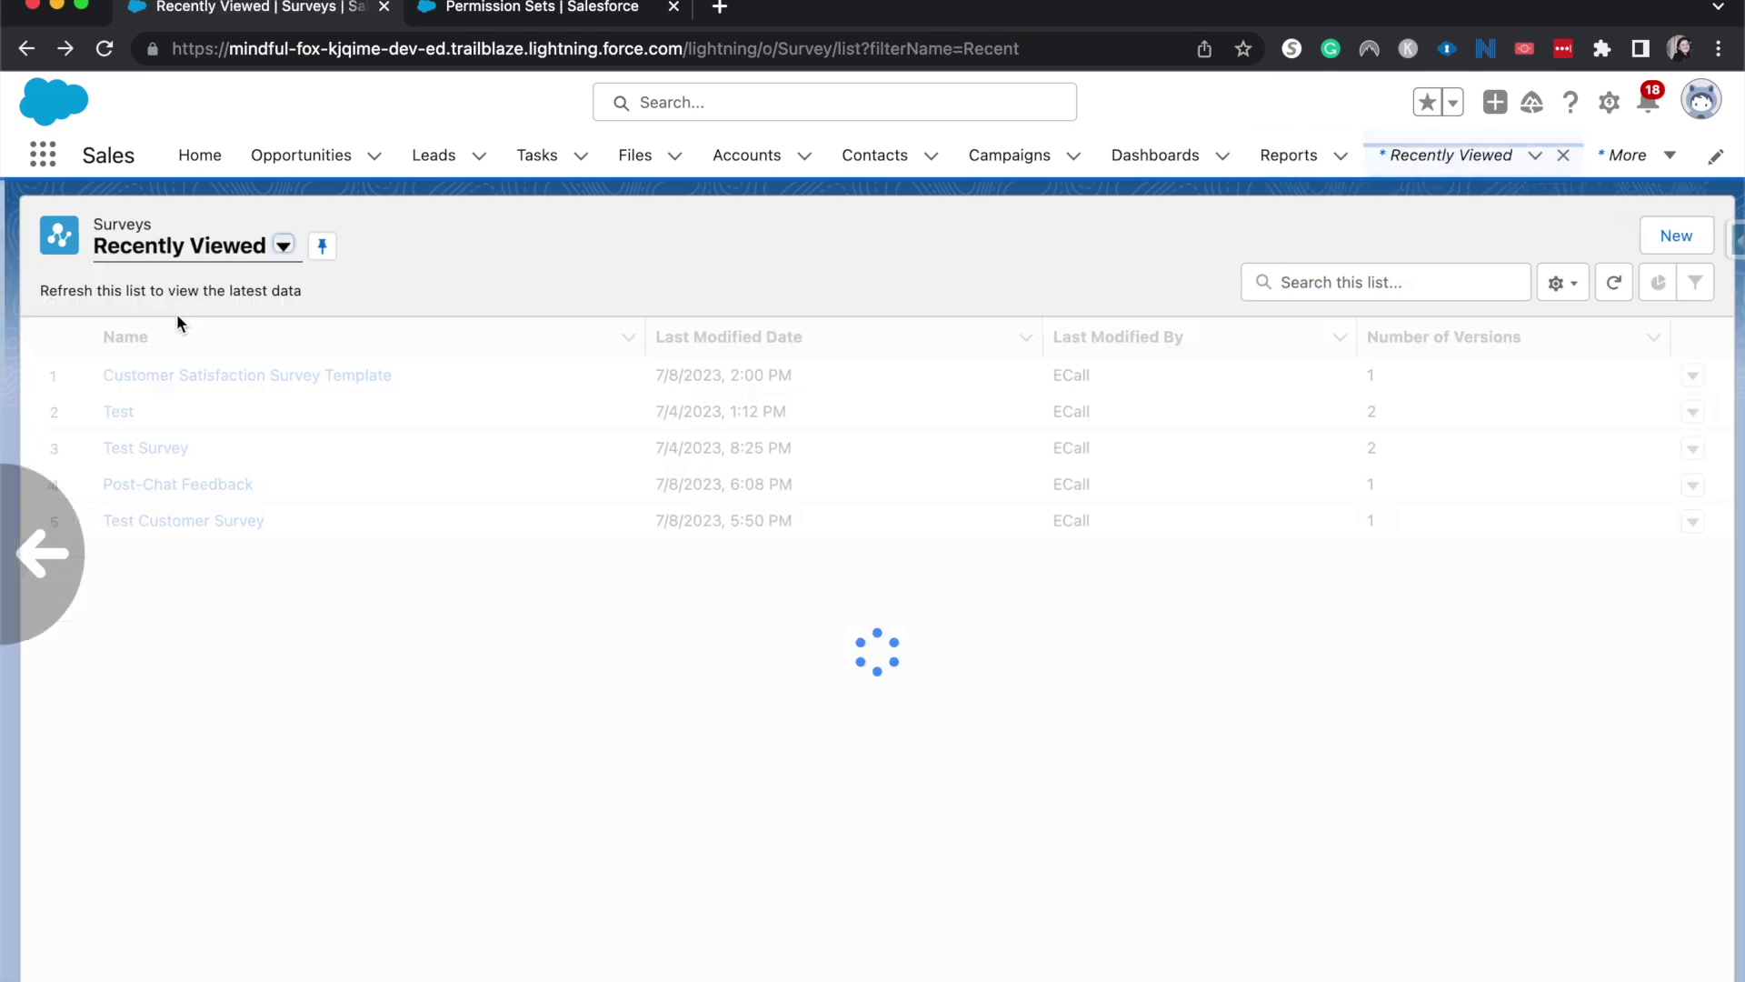
pyautogui.click(1688, 375)
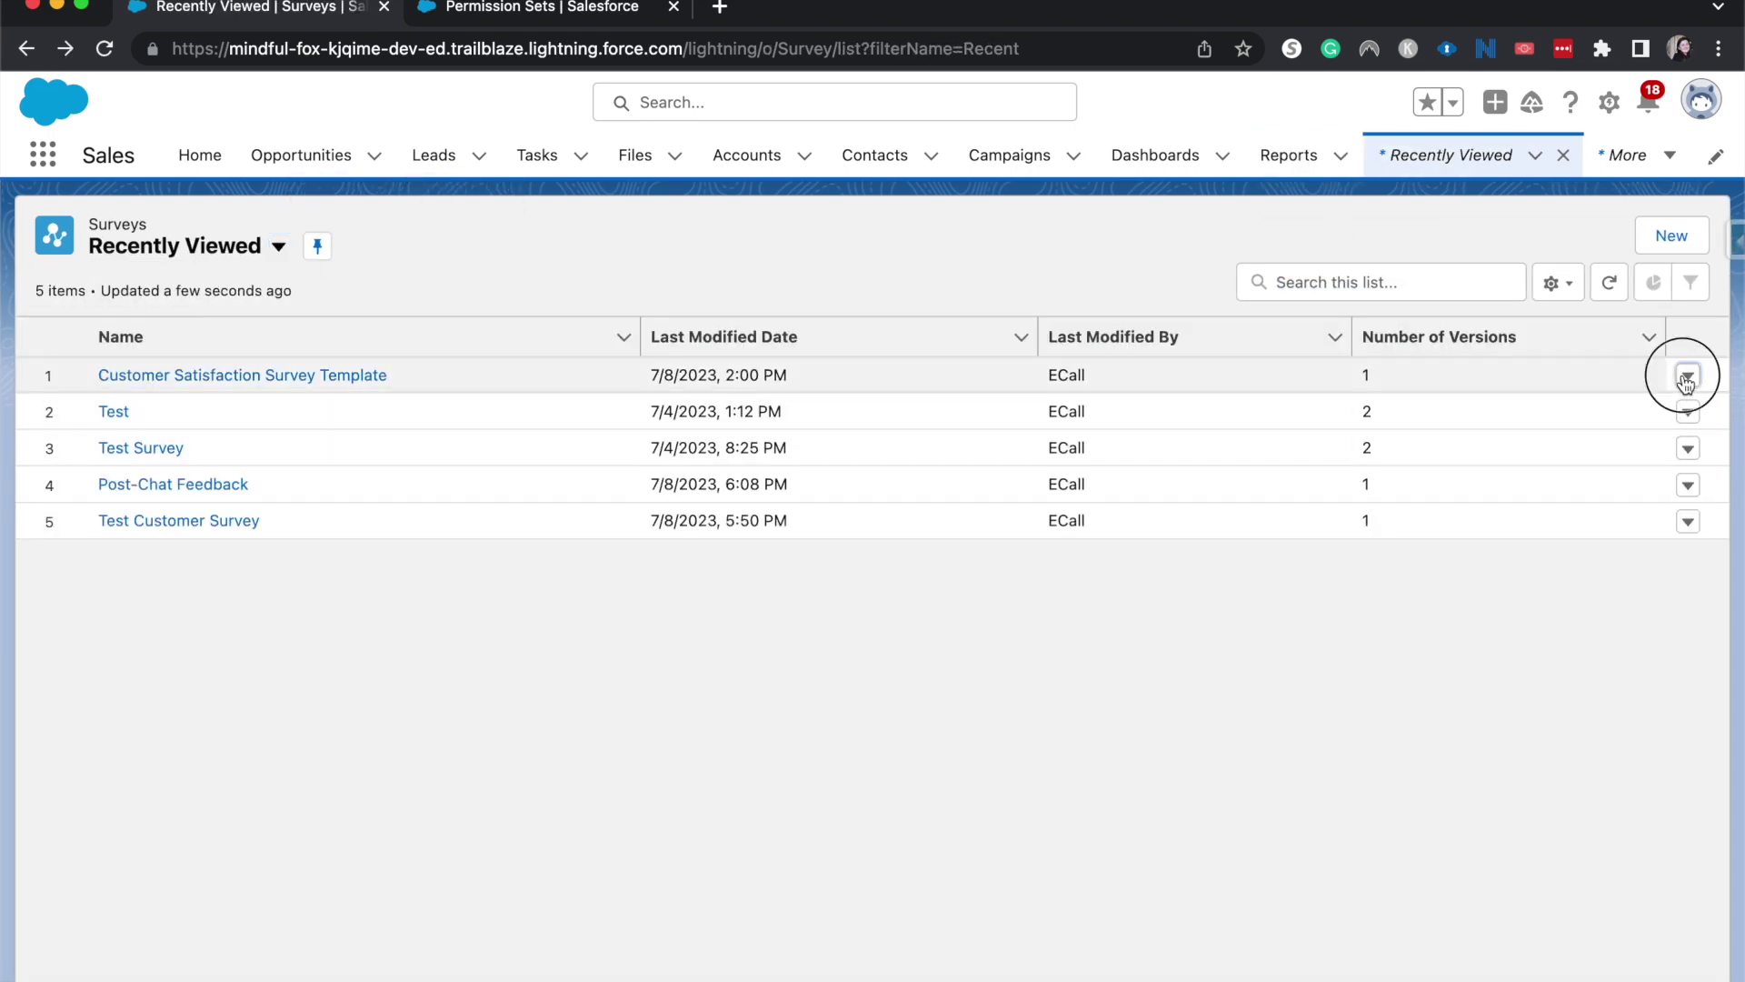
pyautogui.click(1597, 466)
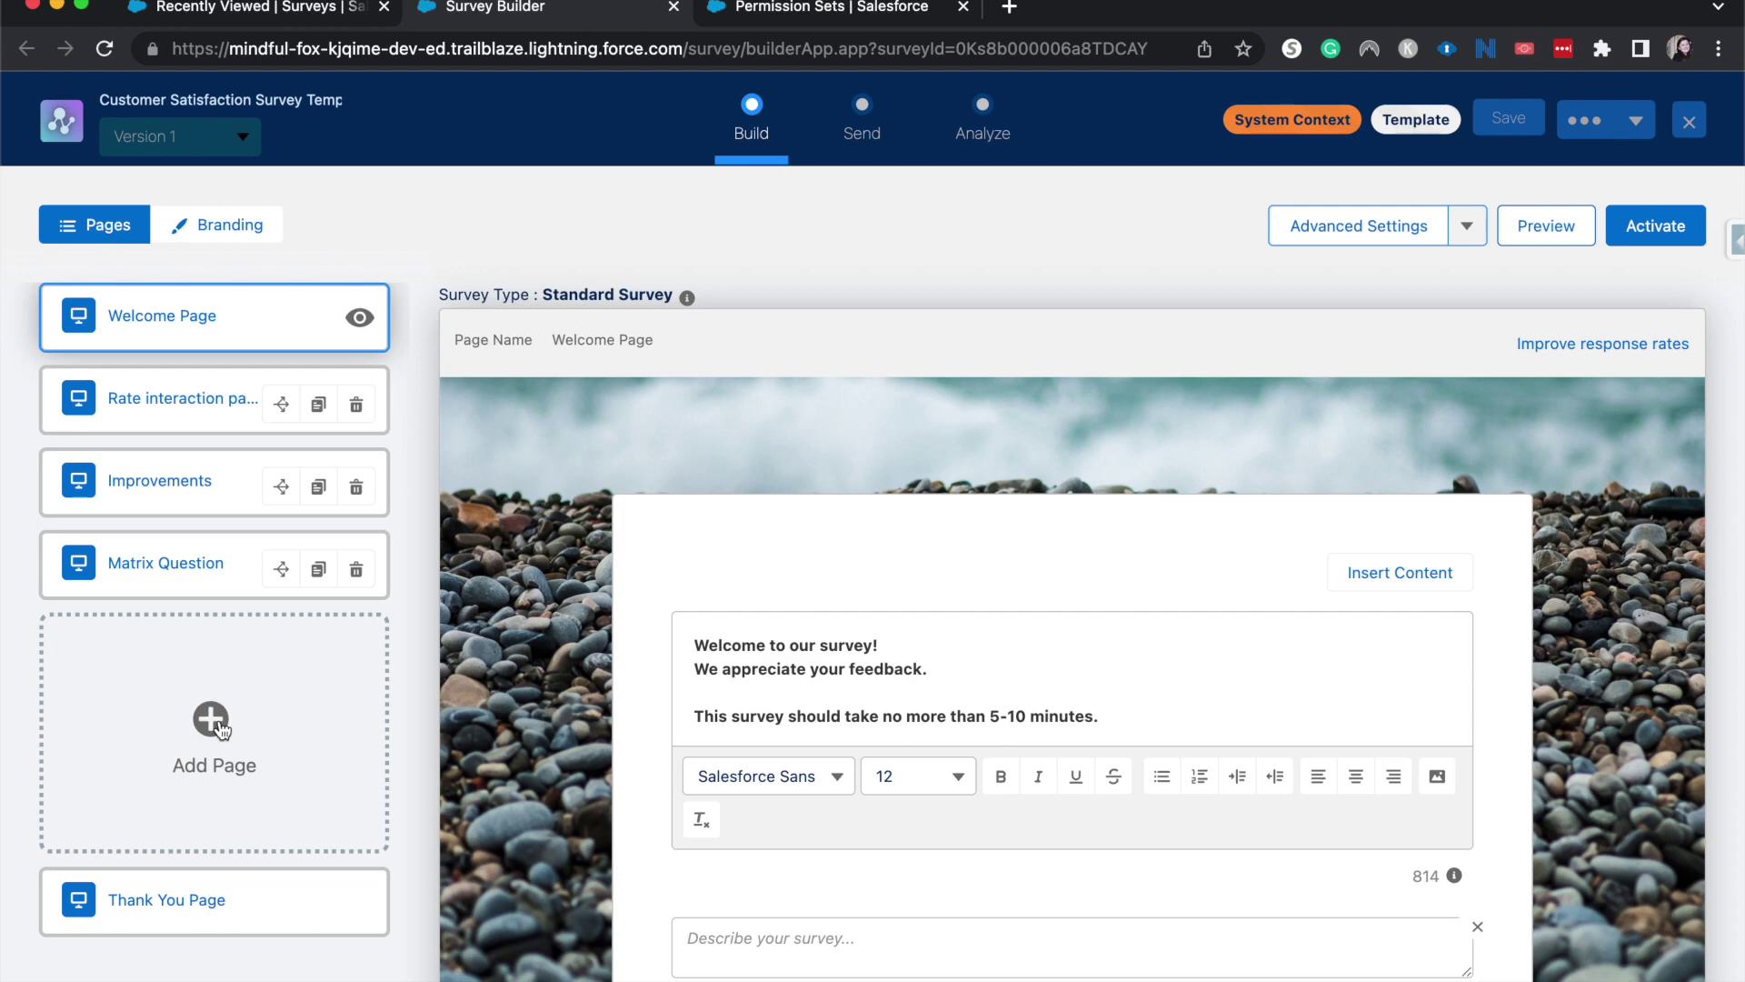
# Add a new page with a Like or Dislike question using the Yes or No icon pair.
pyautogui.click(217, 723)
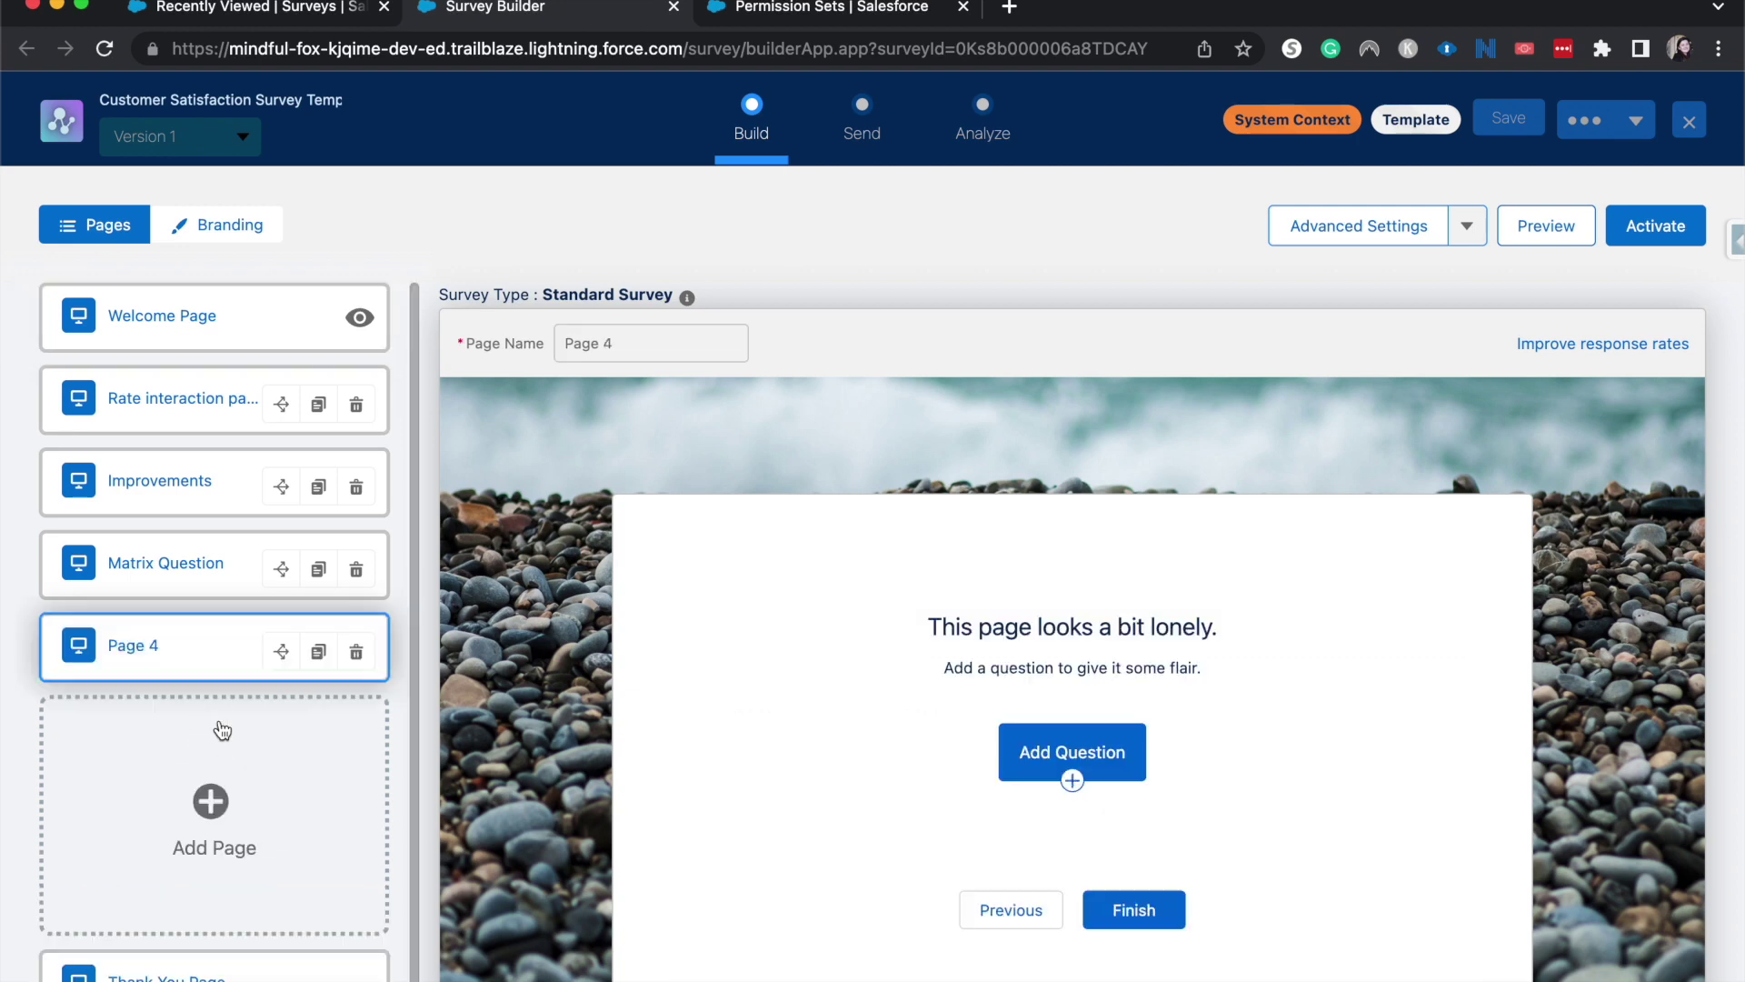
pyautogui.click(1034, 741)
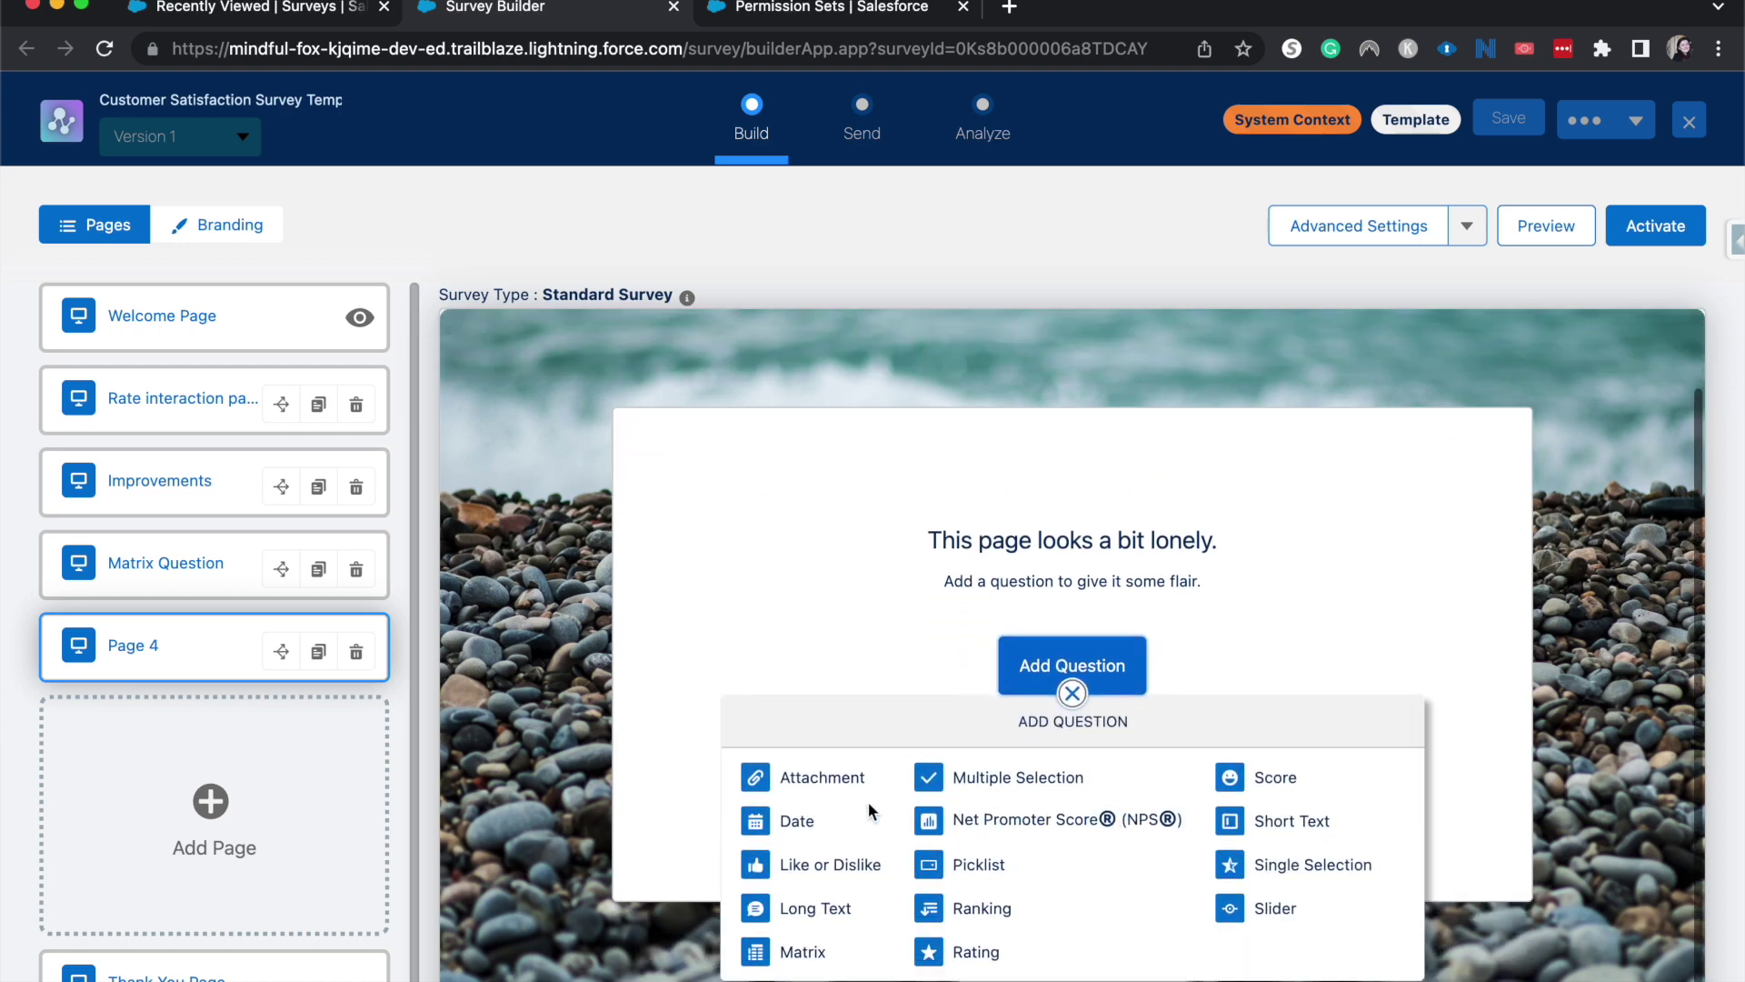
pyautogui.click(853, 867)
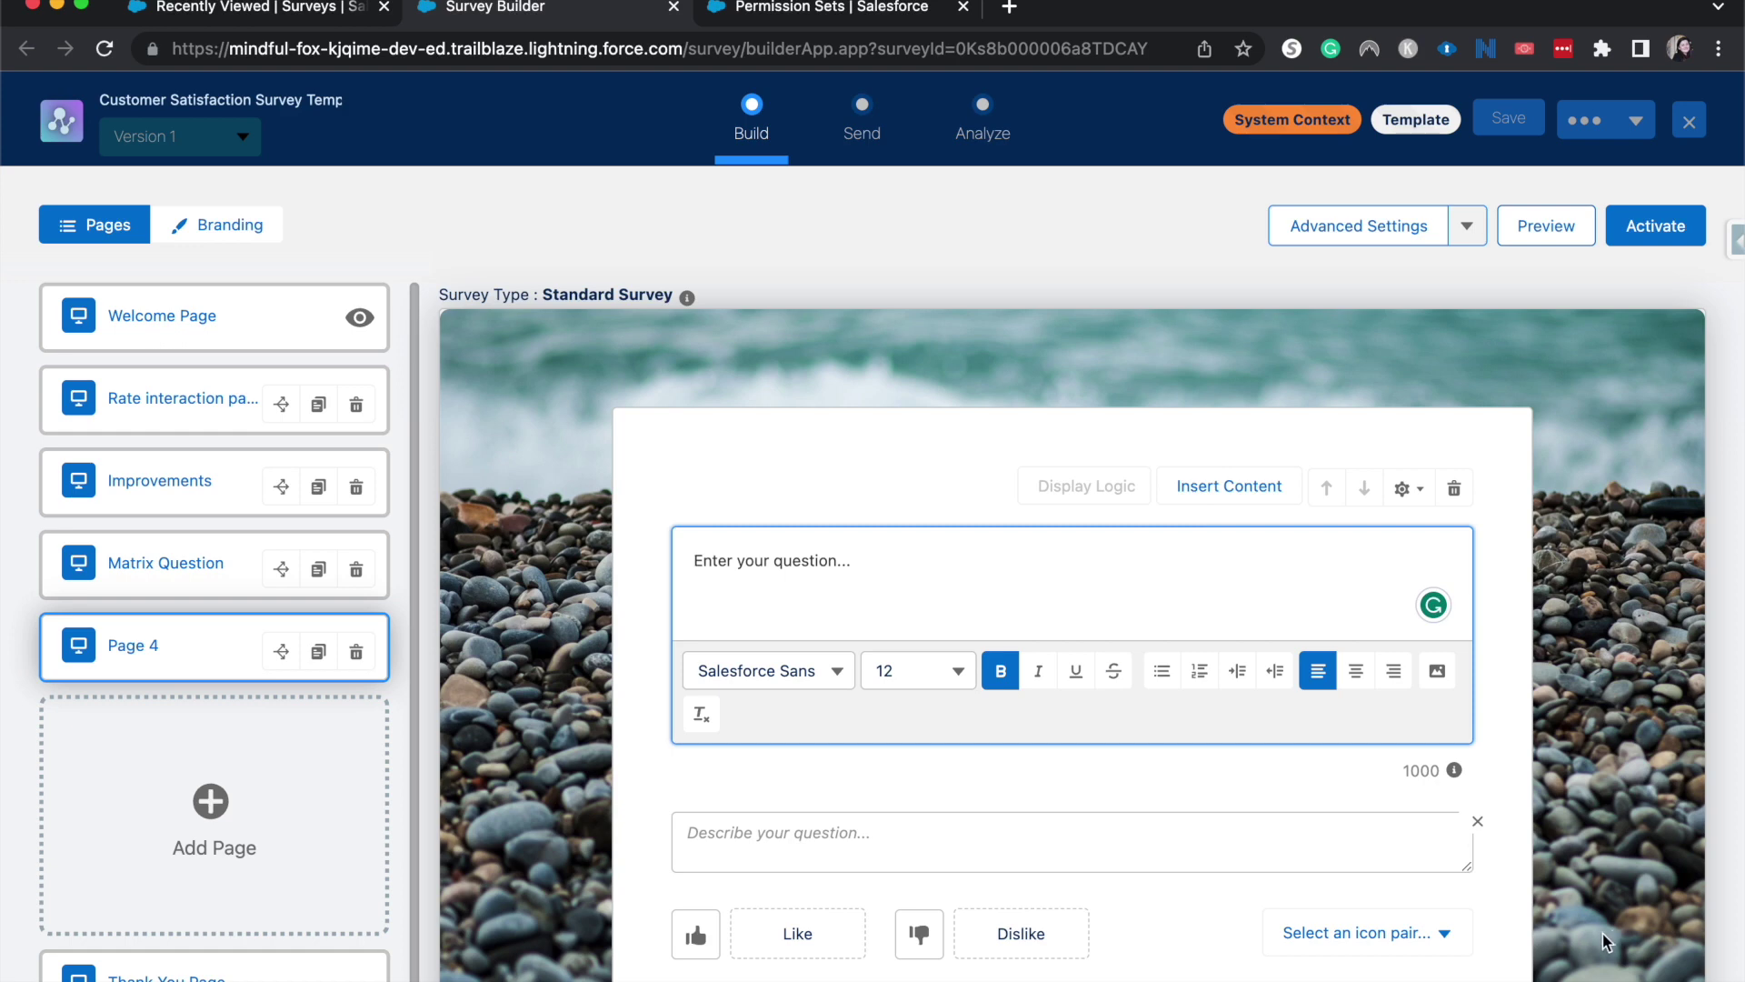
pyautogui.click(1400, 931)
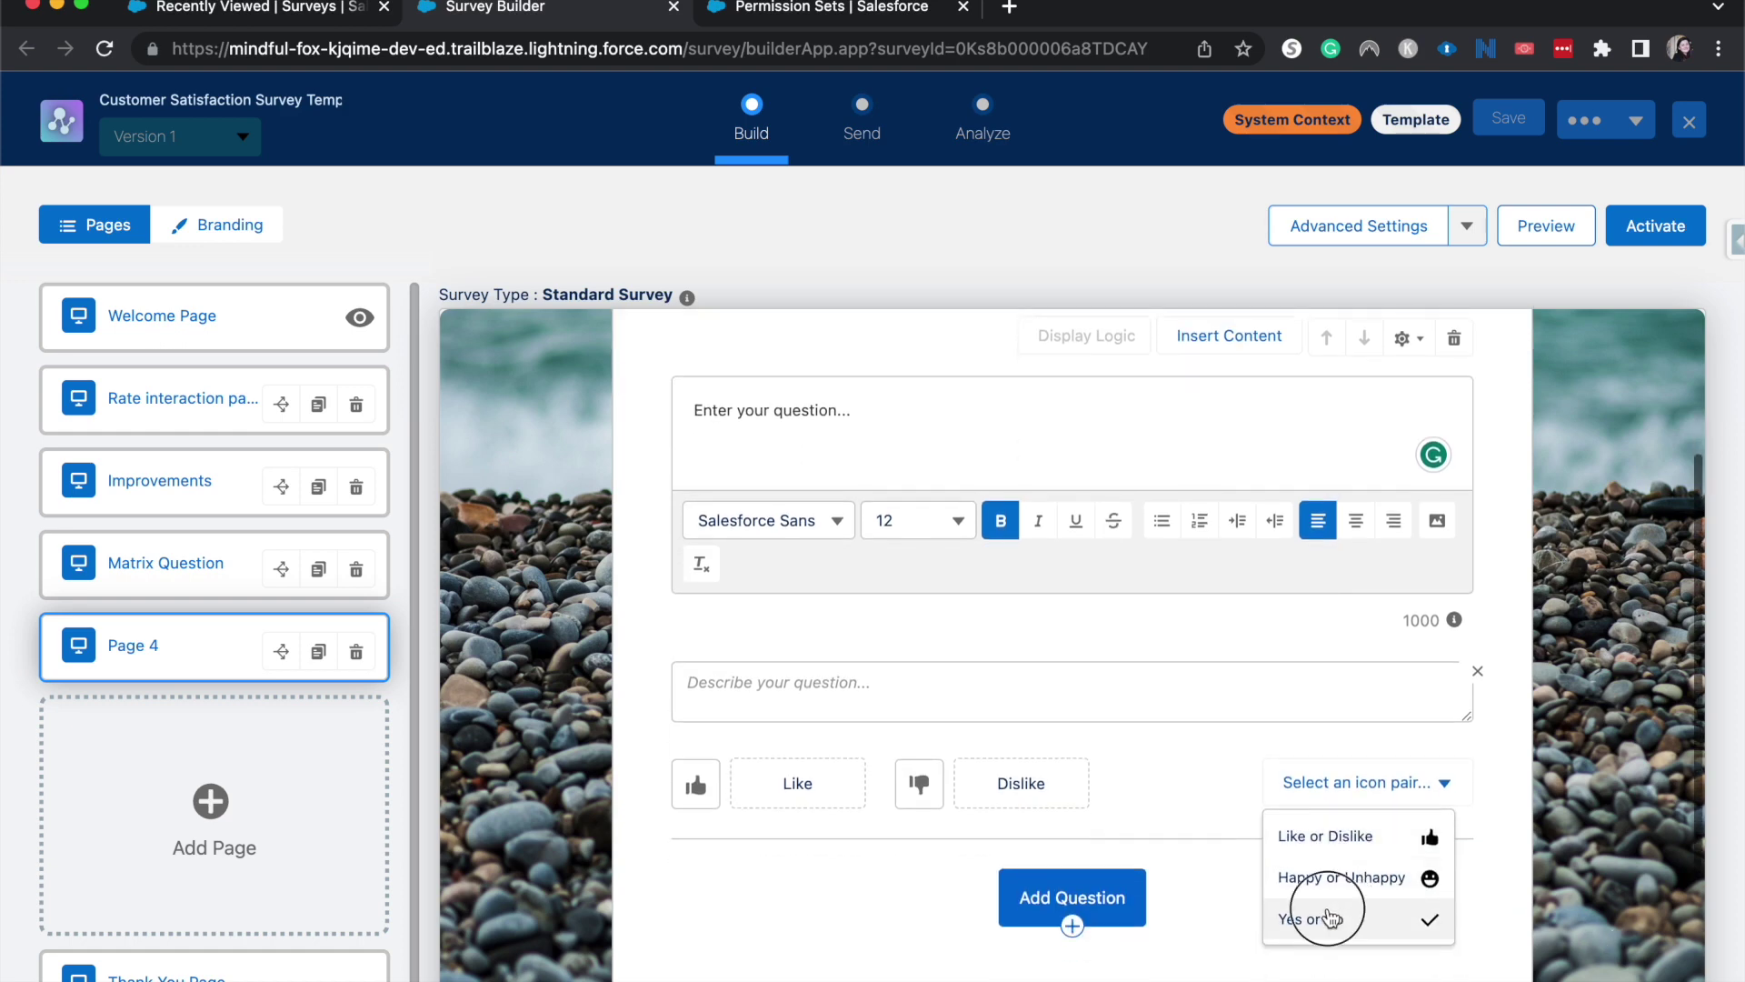
pyautogui.click(1314, 921)
# Enter the question 'Would you like to purchase additional products from our company?' and save the survey.
pyautogui.click(793, 409)
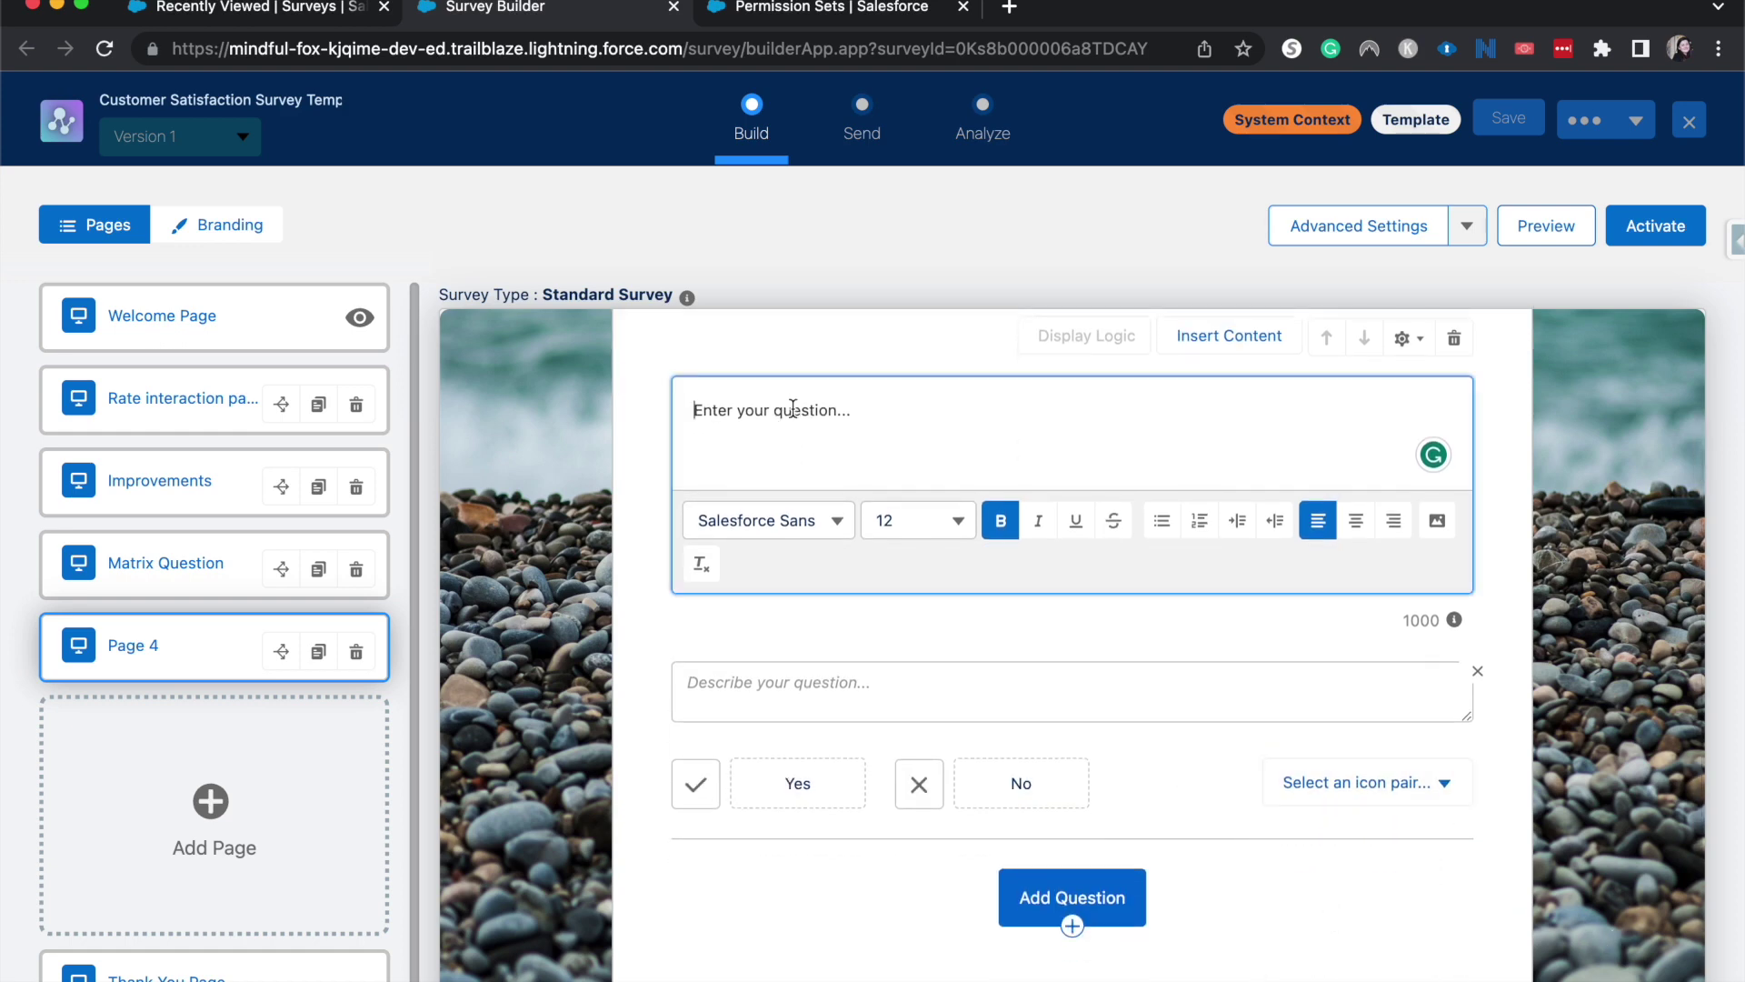
pyautogui.write('Would you like')
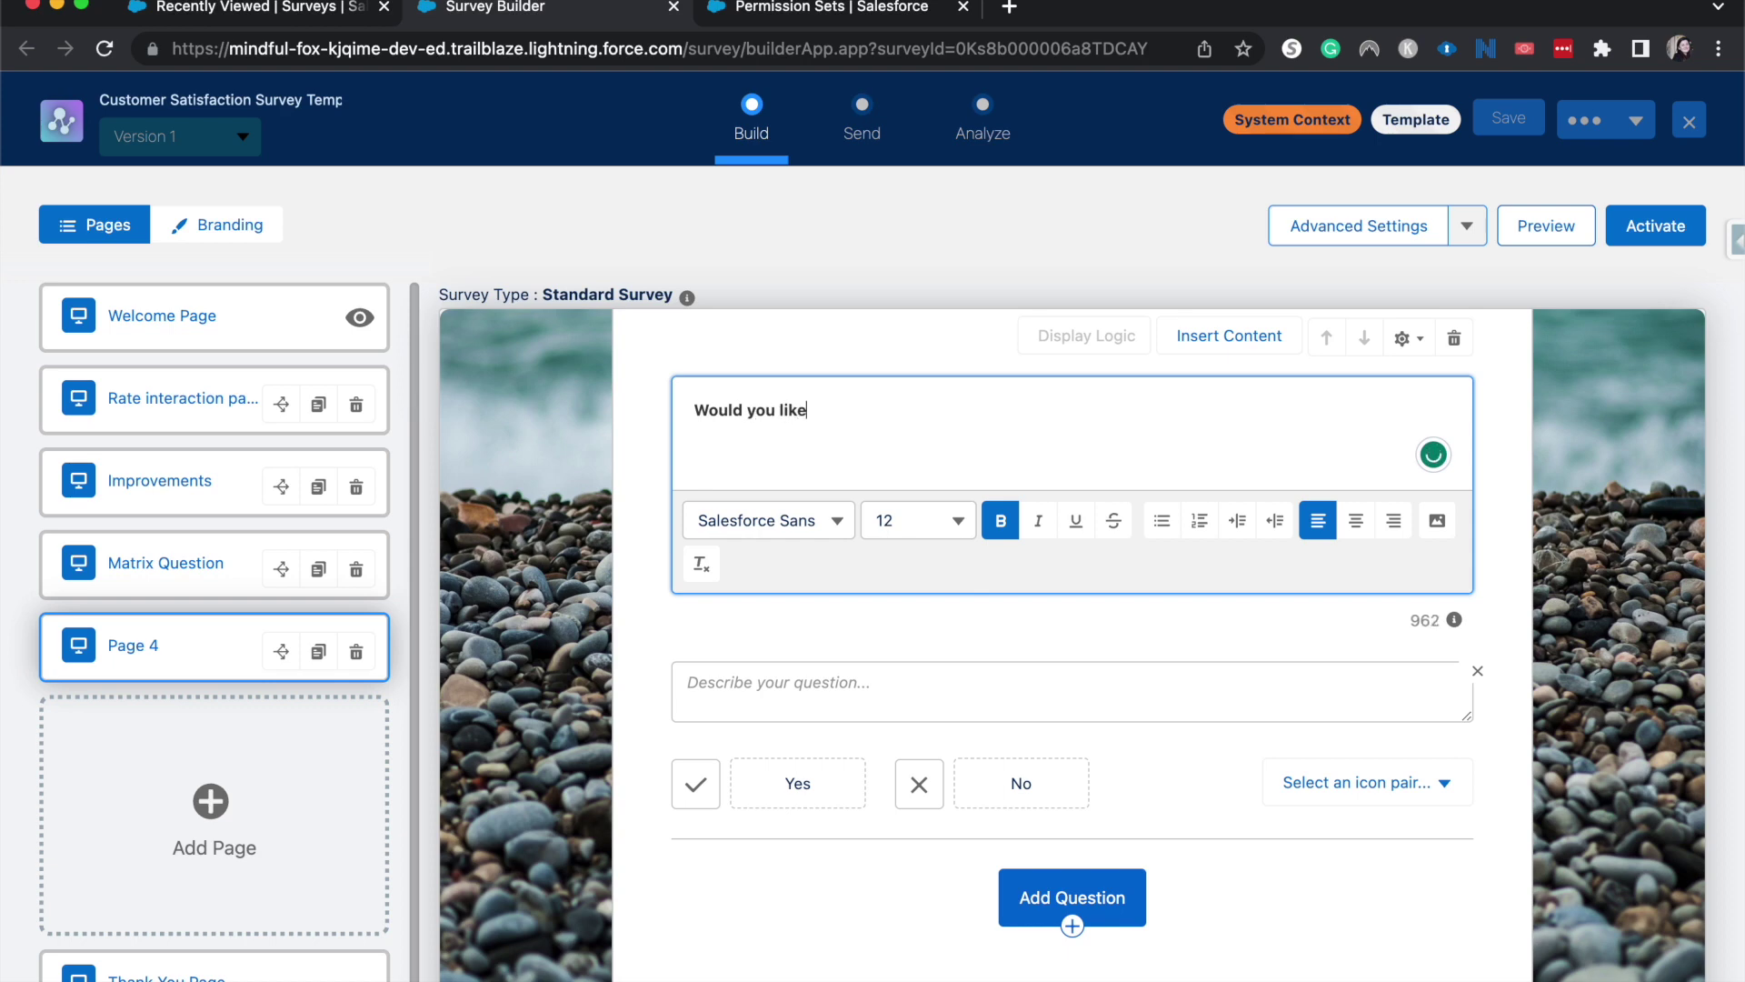
pyautogui.write(' to purchas')
pyautogui.write('e mor')
pyautogui.press('BackSpace')
pyautogui.press('BackSpace')
pyautogui.press('BackSpace')
pyautogui.write('additional ')
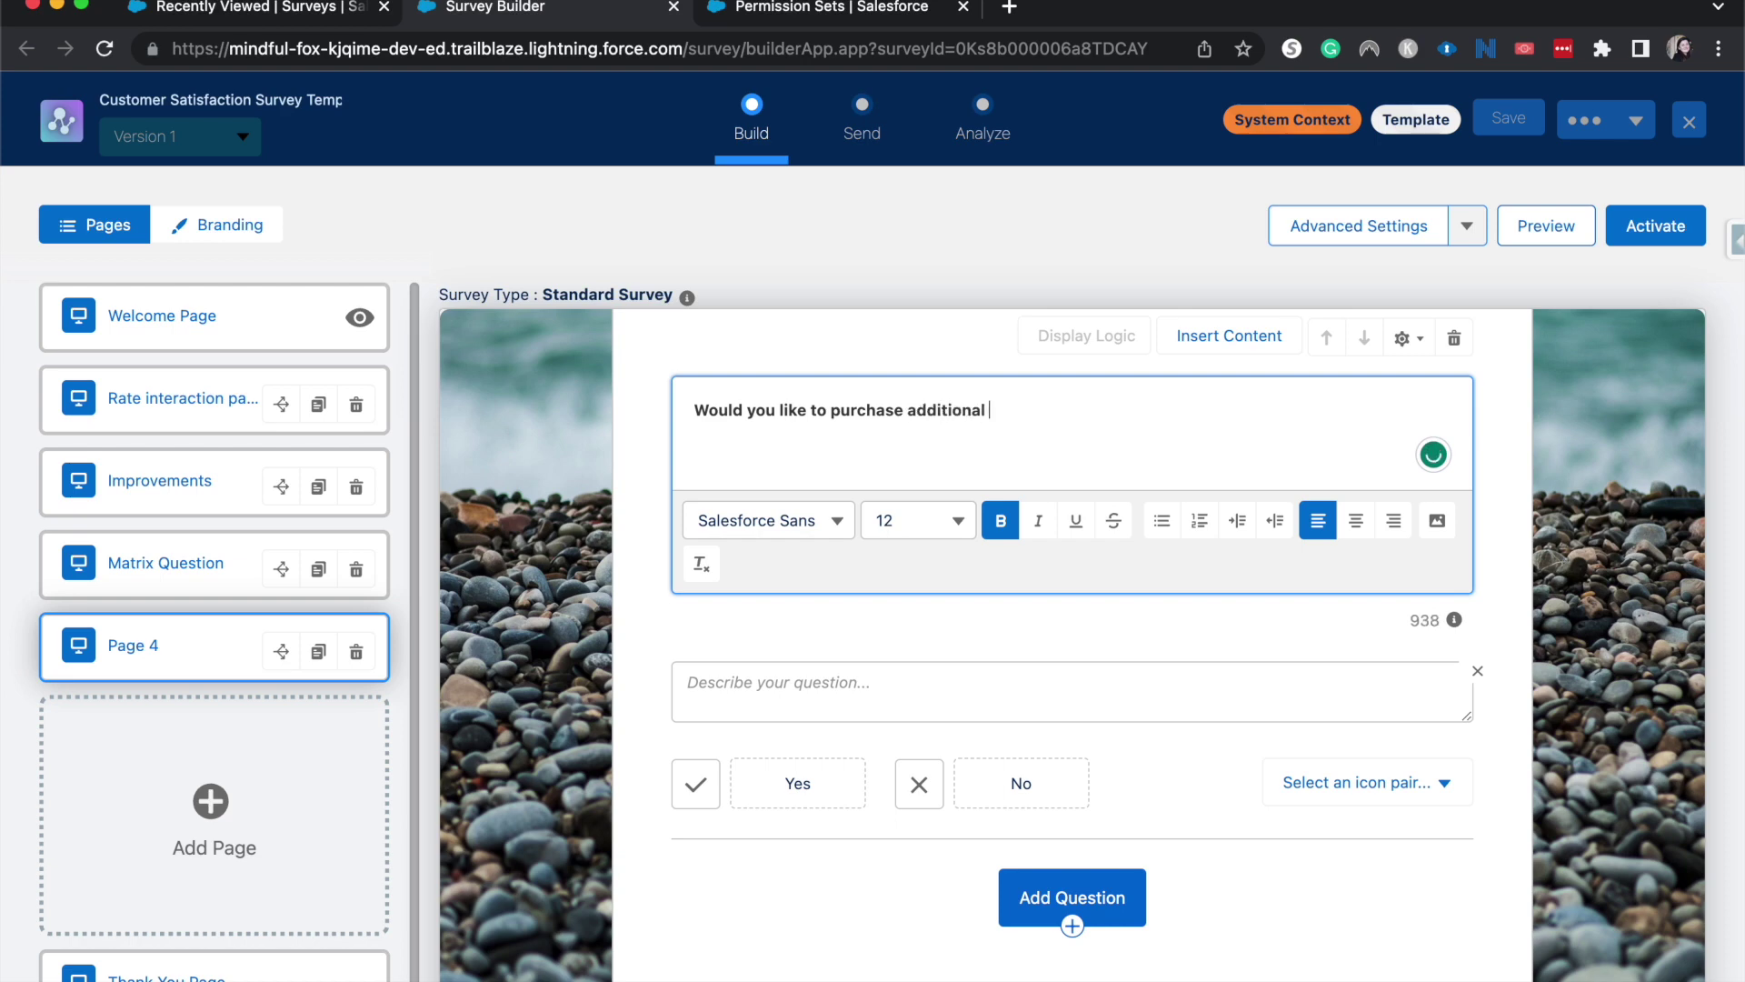
pyautogui.write('prodccts from our company')
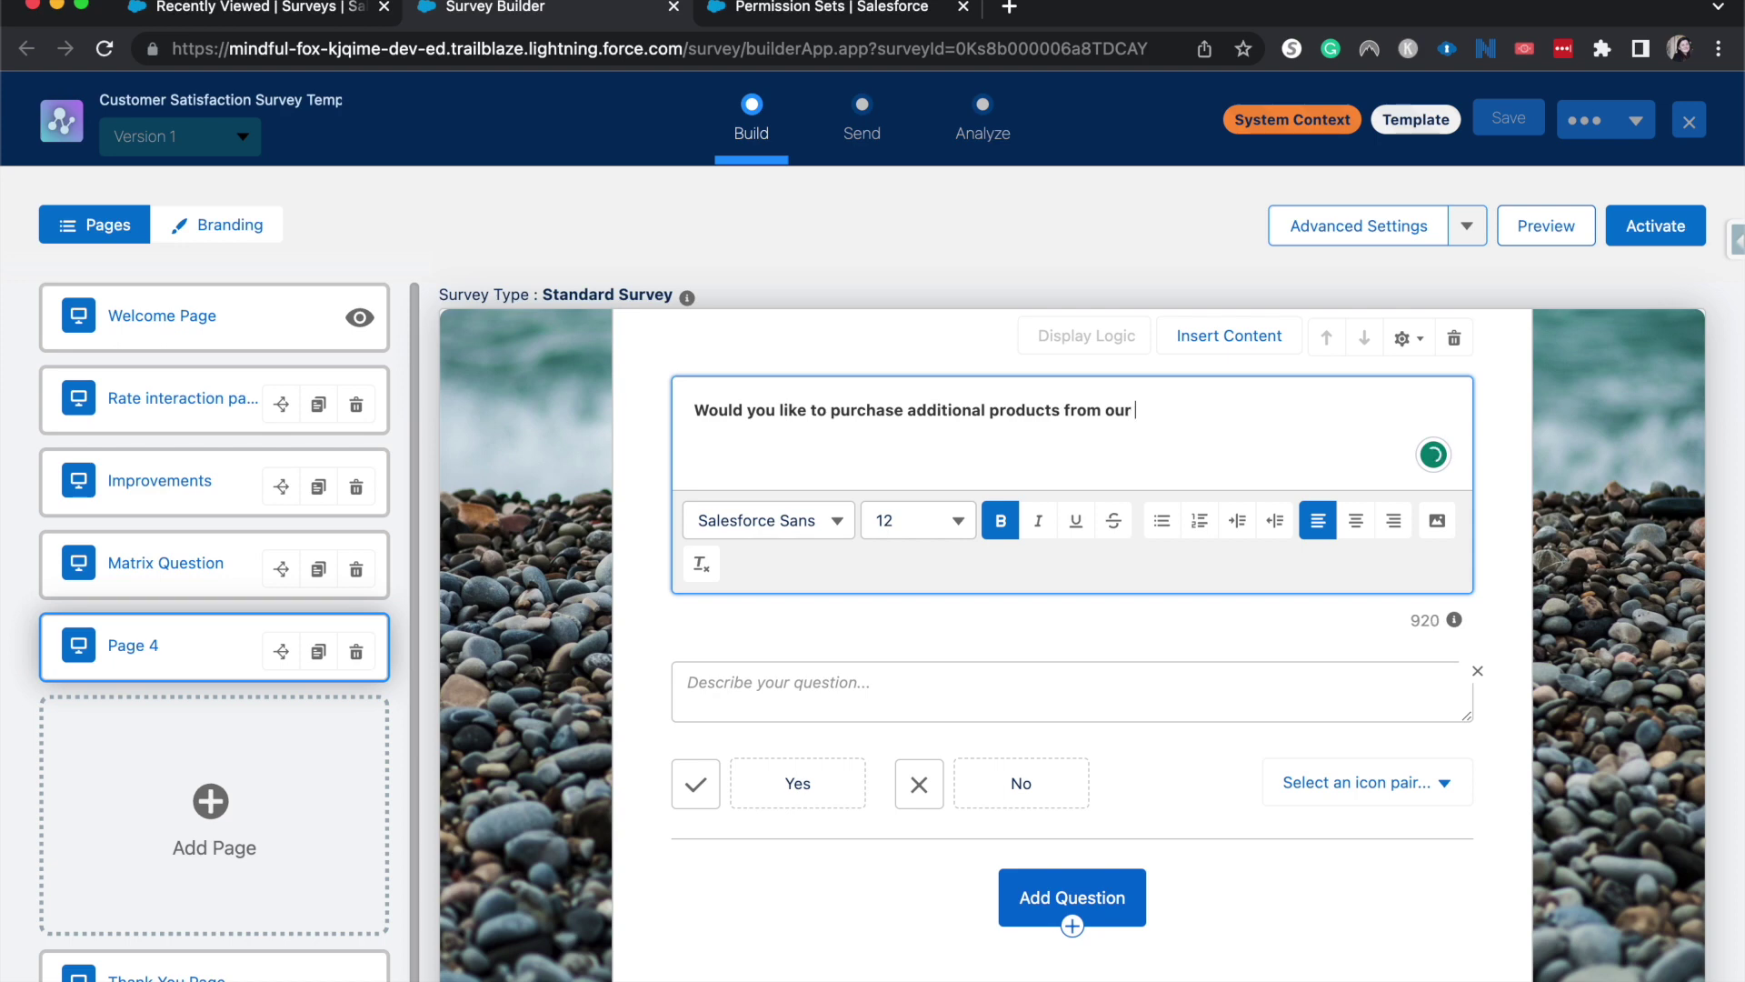
pyautogui.press('BackSpace')
pyautogui.press('BackSpace')
pyautogui.press('BackSpace')
pyautogui.write('any?')
pyautogui.click(1508, 119)
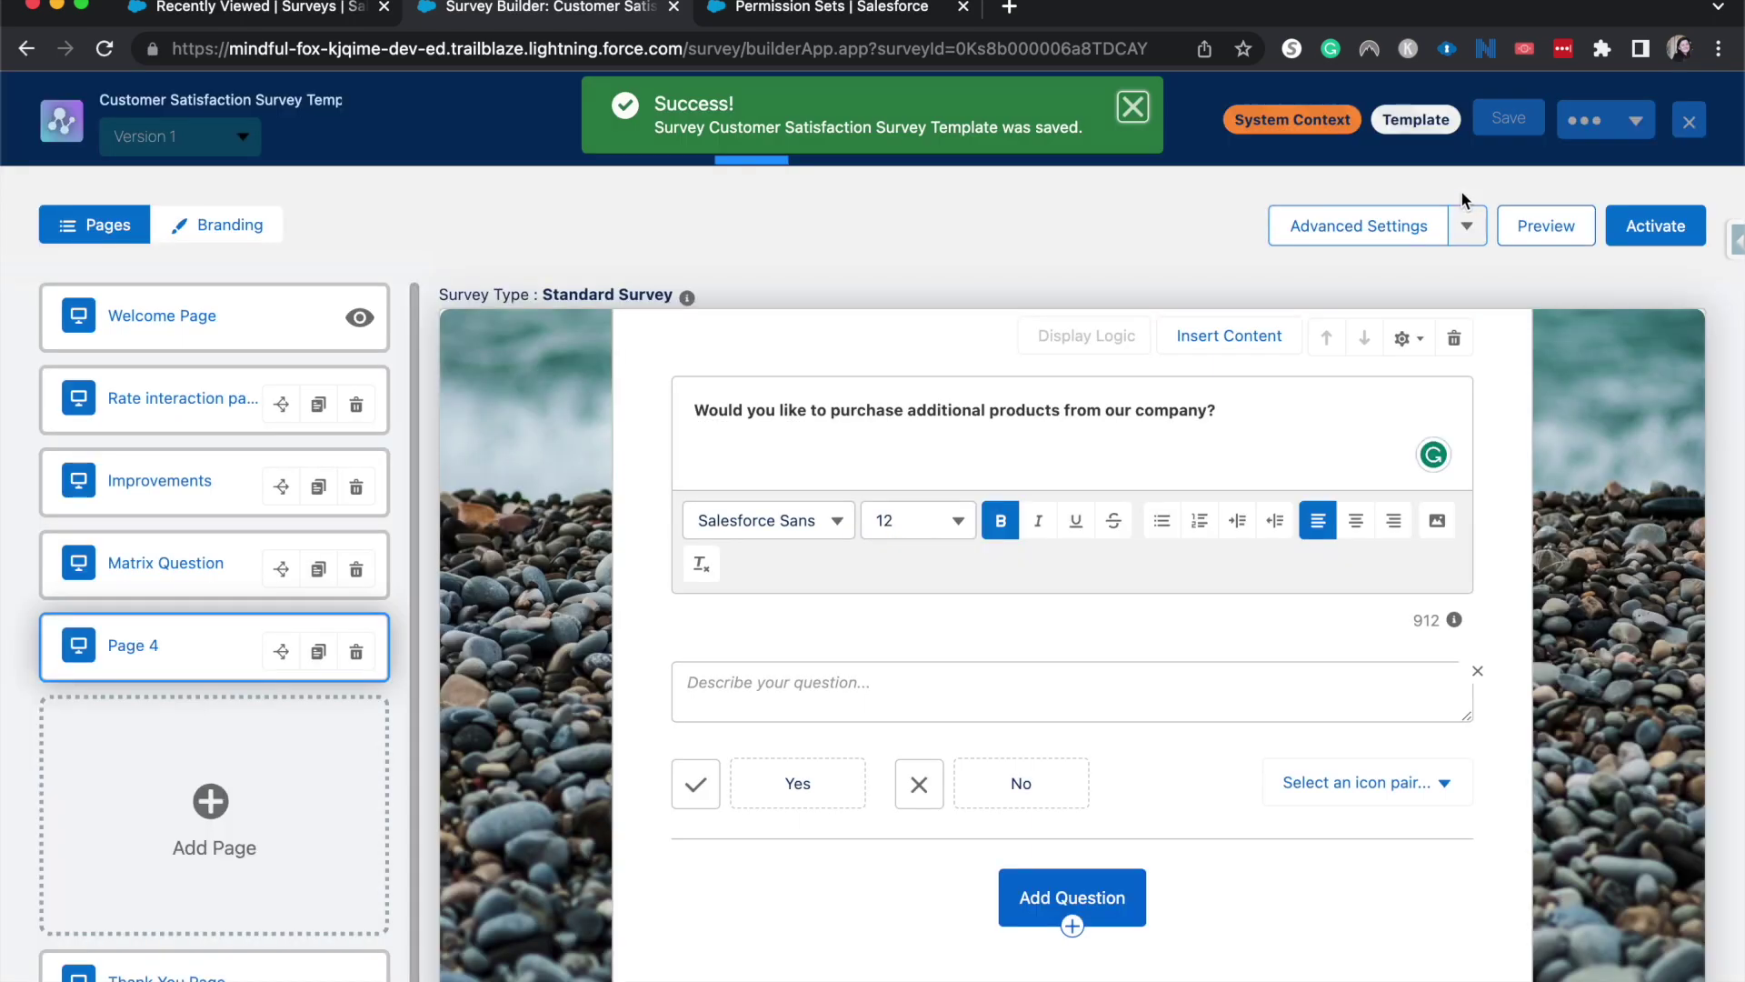
# Start a new survey data mapping named 'Create new opp'.
pyautogui.click(1466, 225)
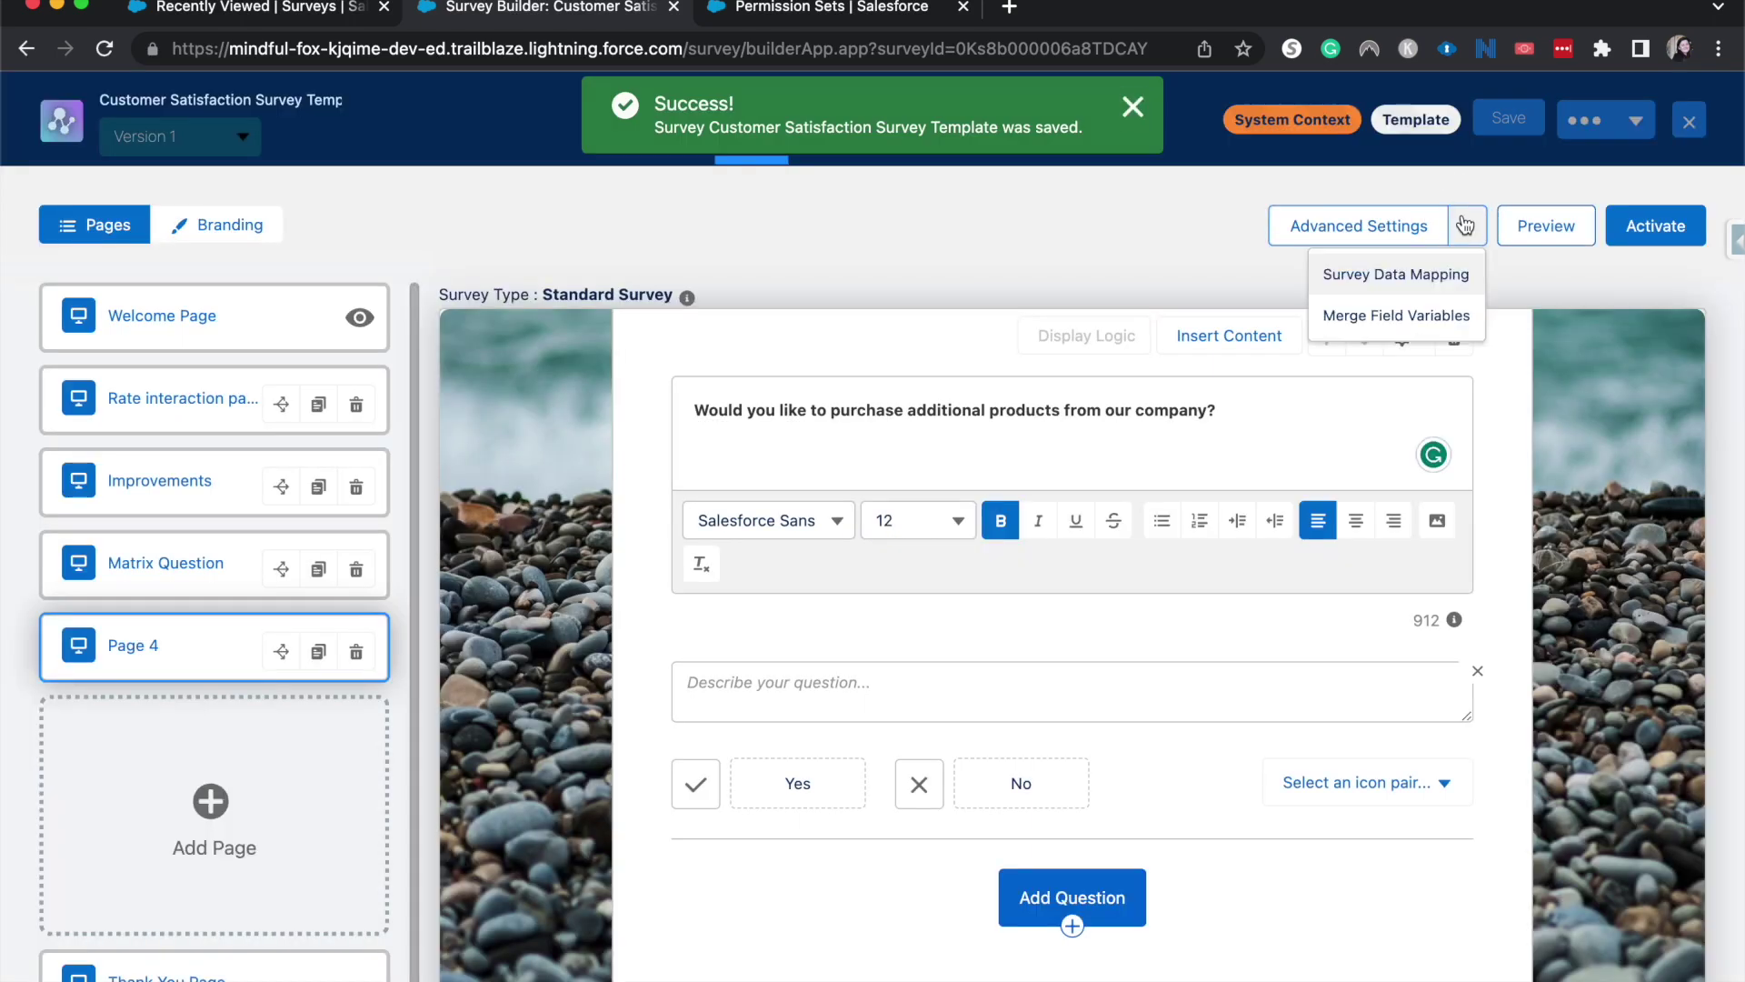
pyautogui.click(1429, 273)
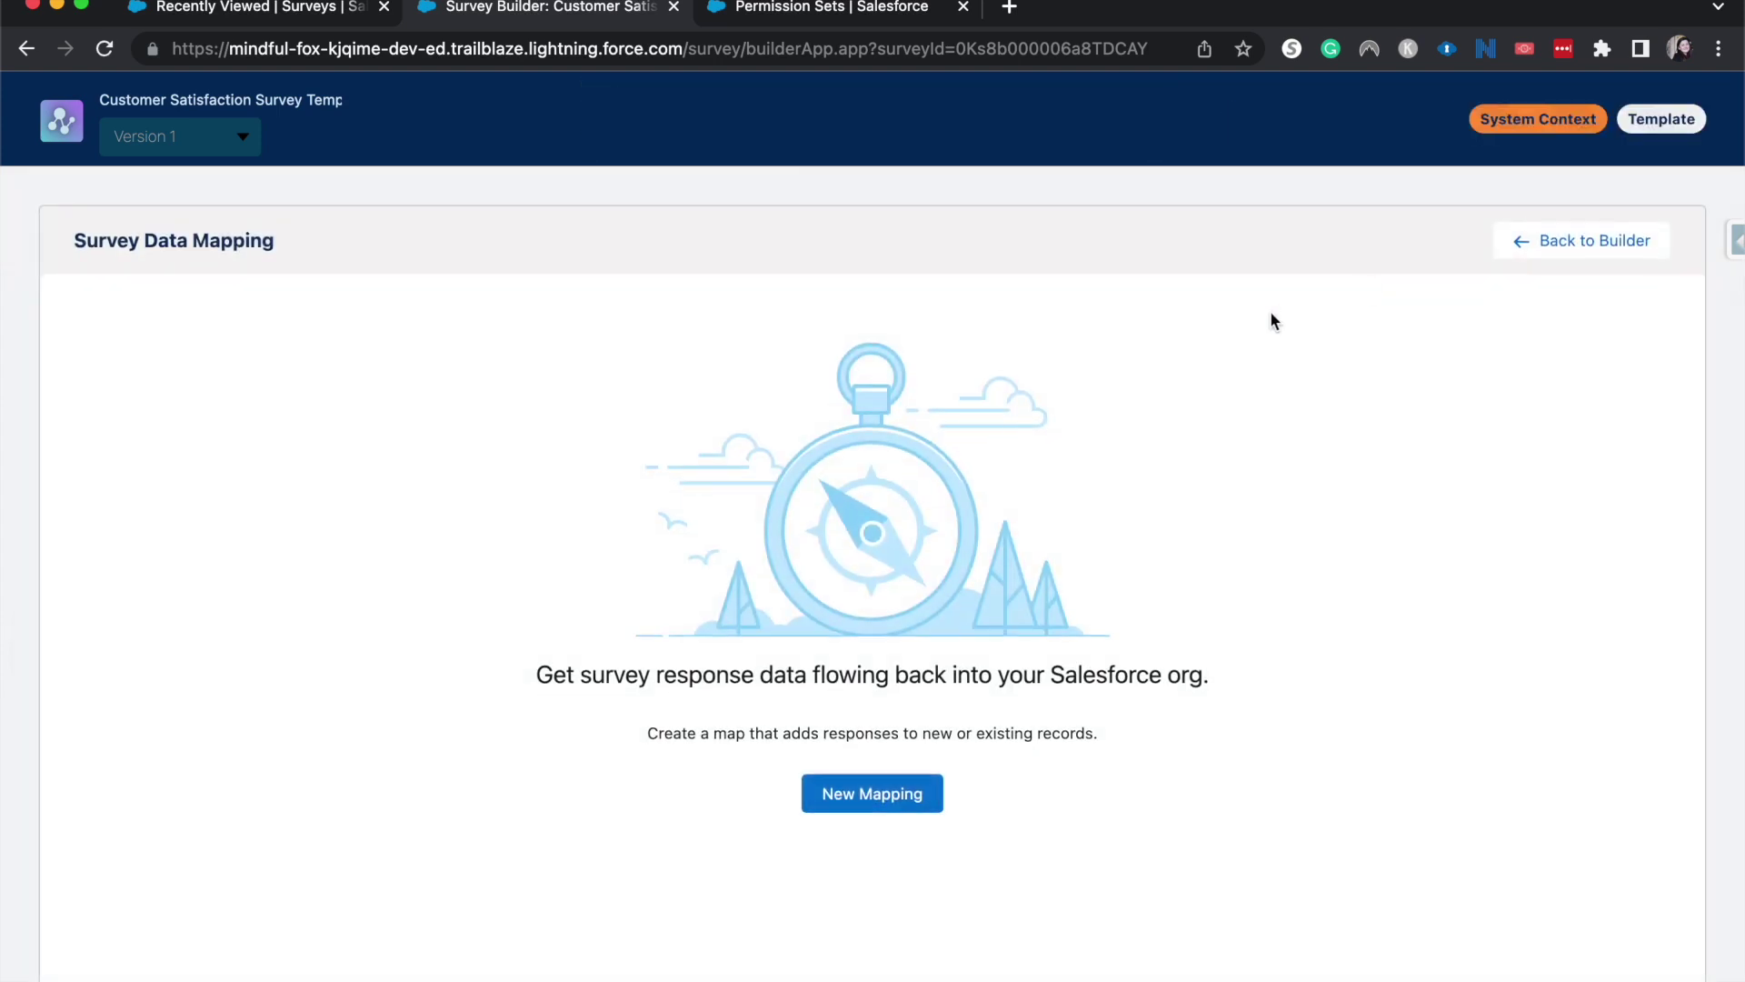
pyautogui.click(875, 792)
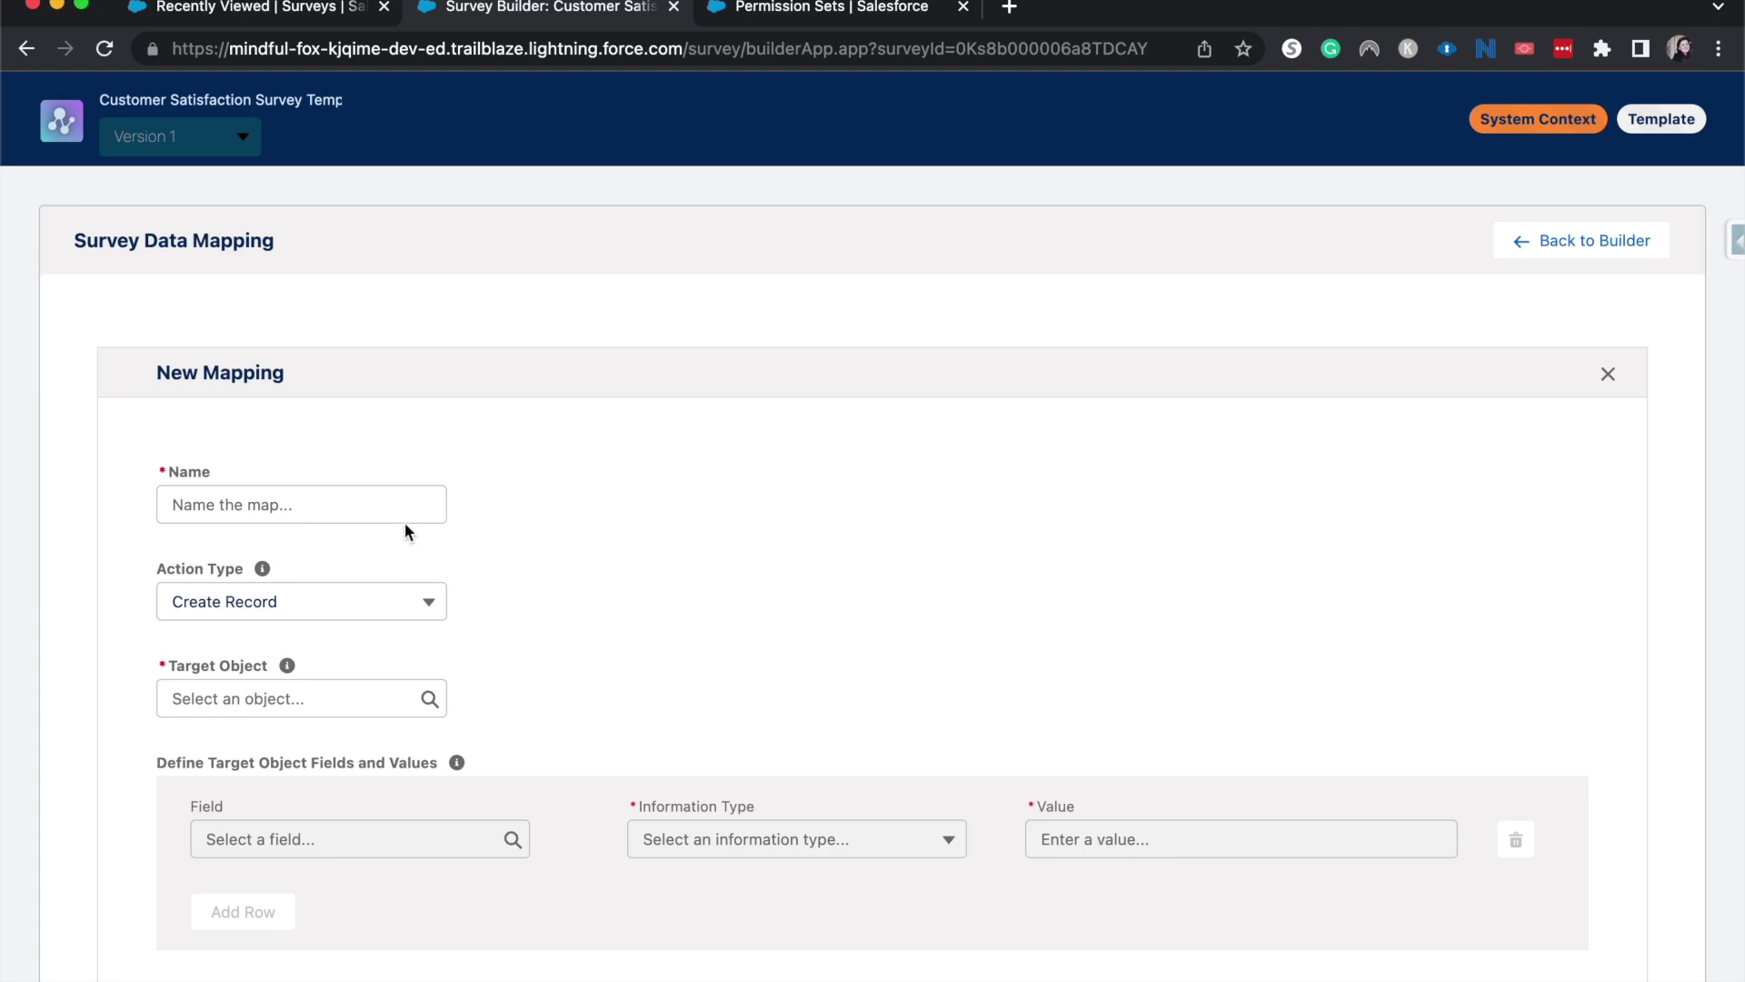
pyautogui.click(388, 500)
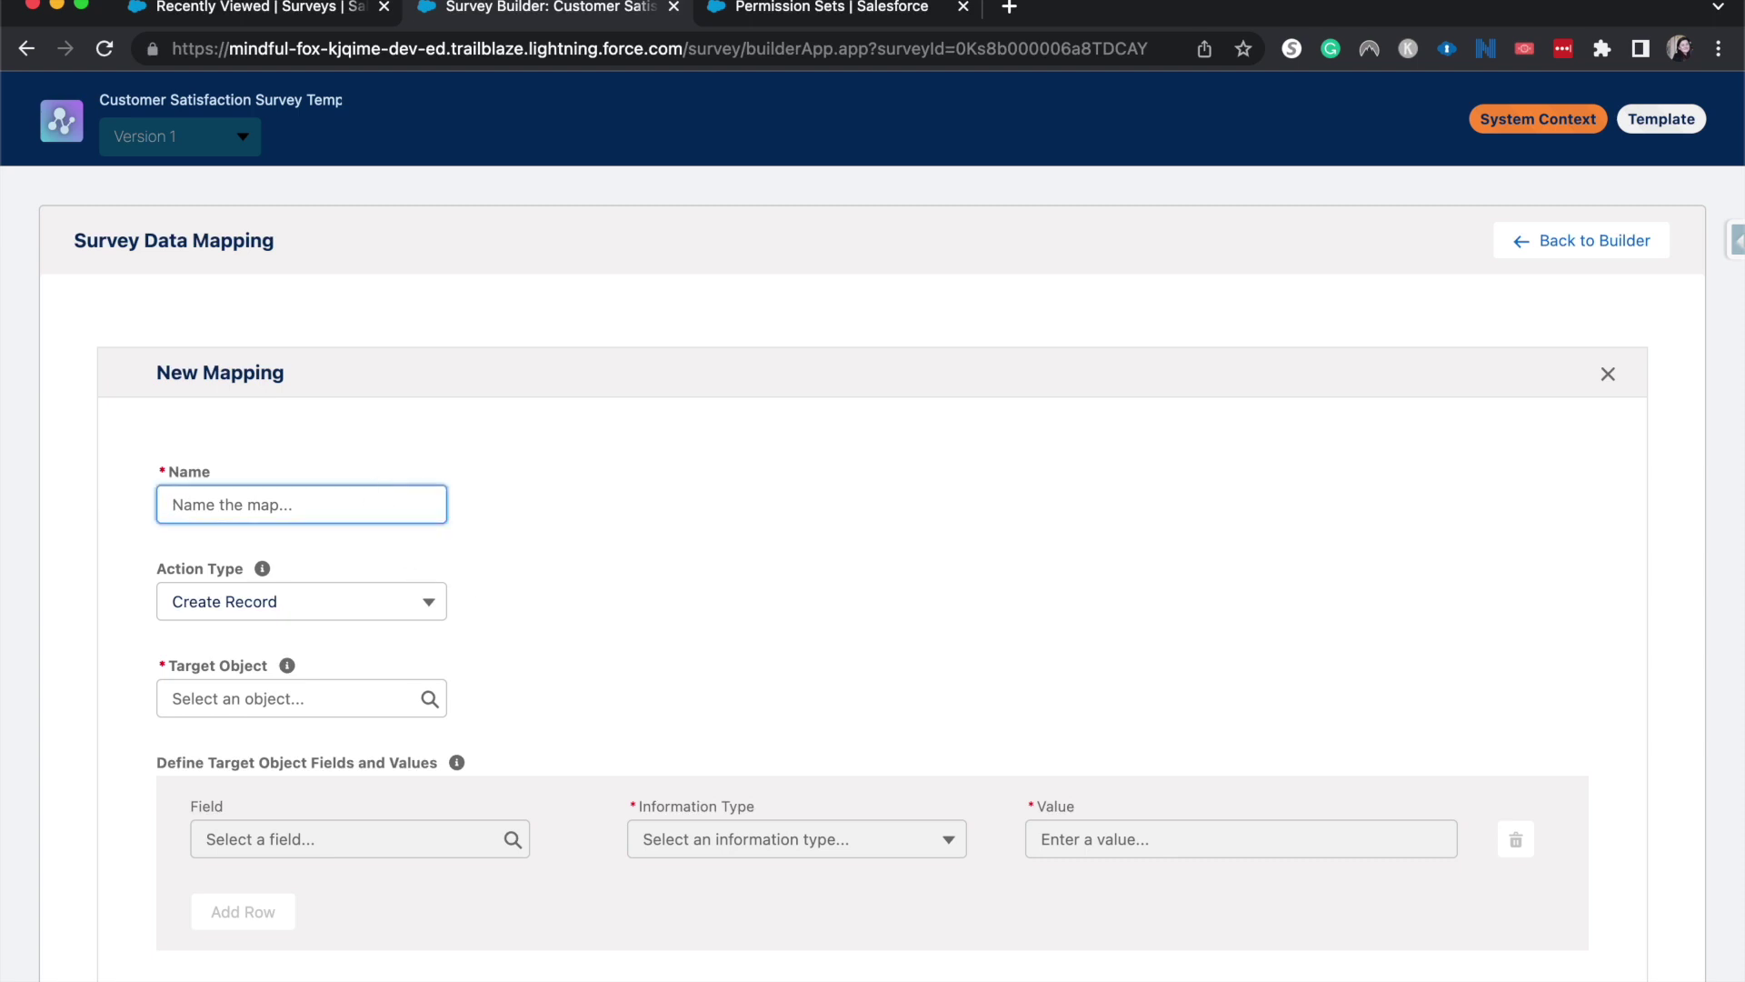
pyautogui.write('Create new opp')
pyautogui.click(508, 563)
# Keep Create Record as the action type and set the target object to Opportunity.
pyautogui.click(343, 610)
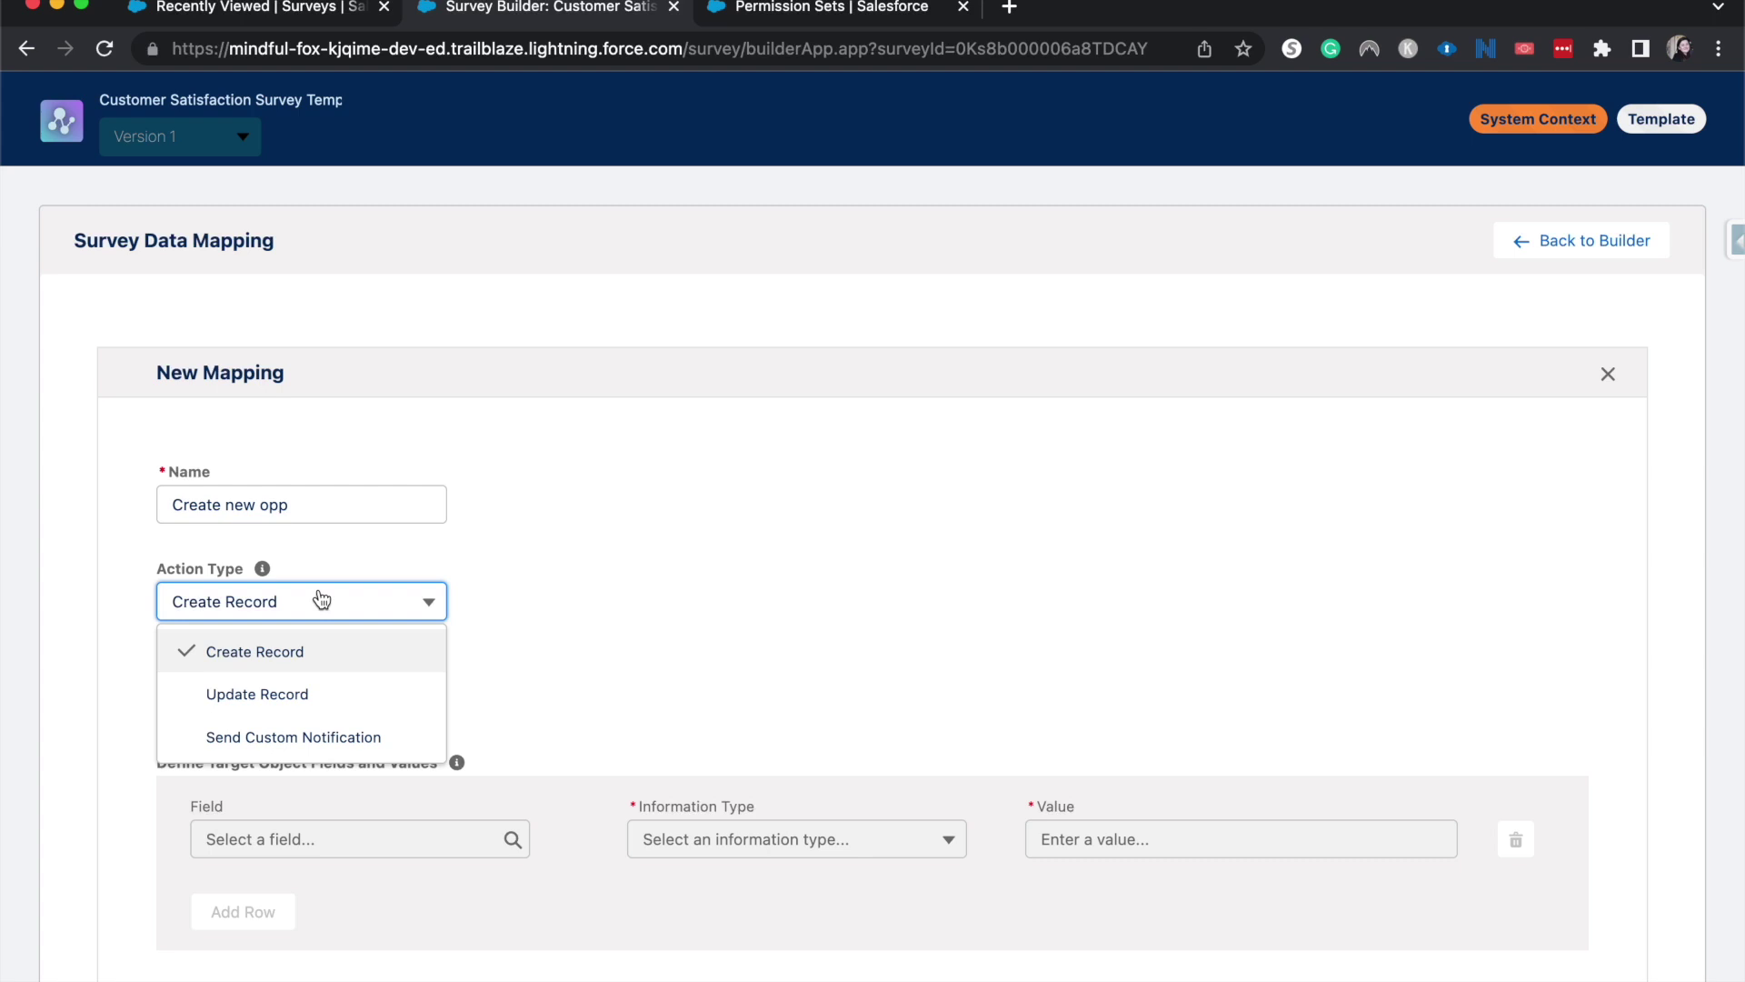
pyautogui.click(1019, 419)
pyautogui.click(274, 701)
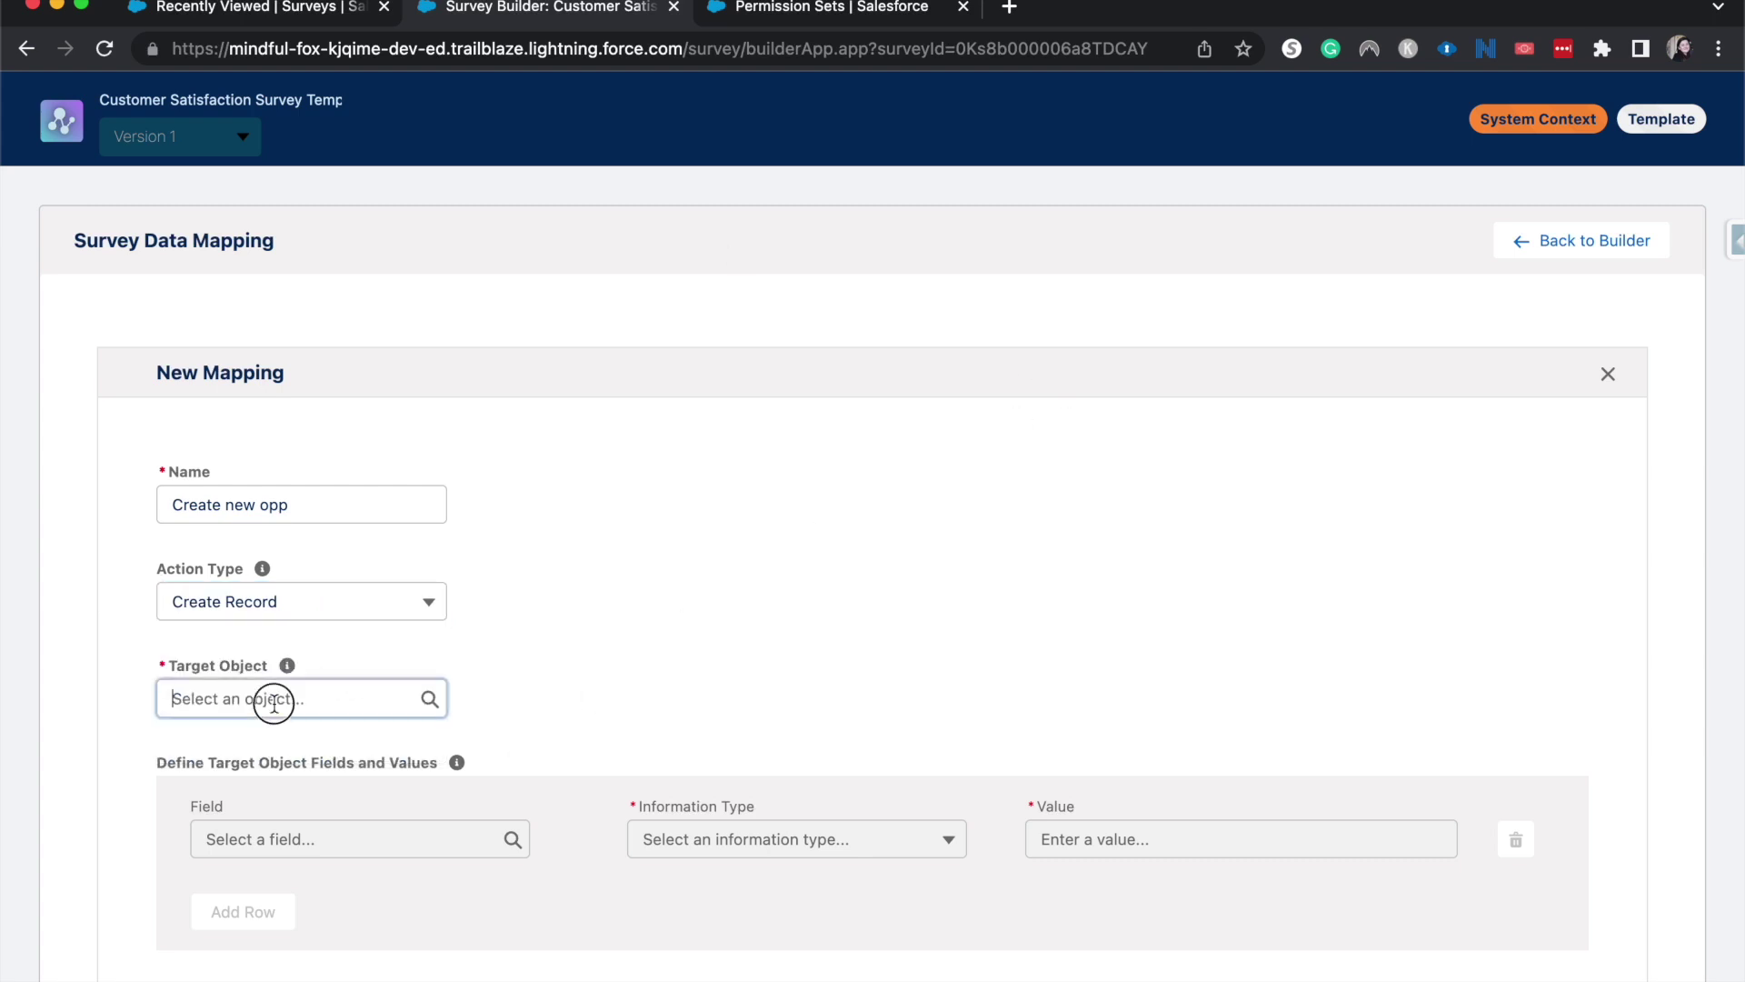
pyautogui.write('opp')
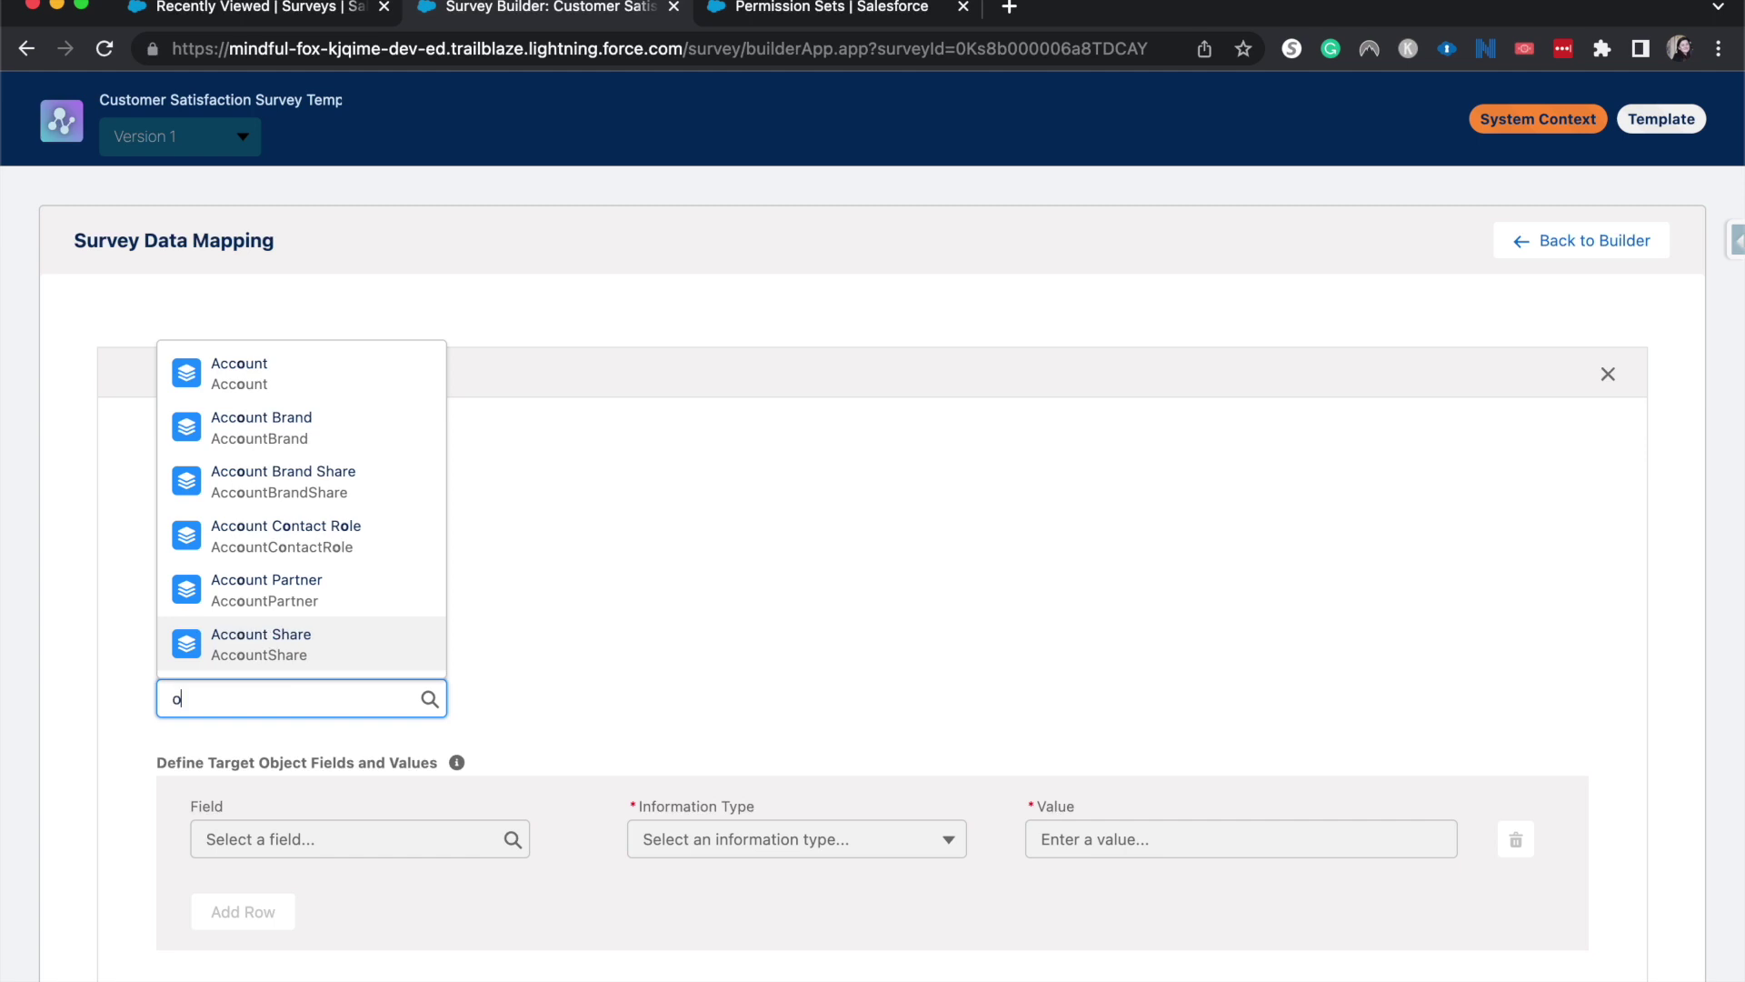
pyautogui.click(231, 378)
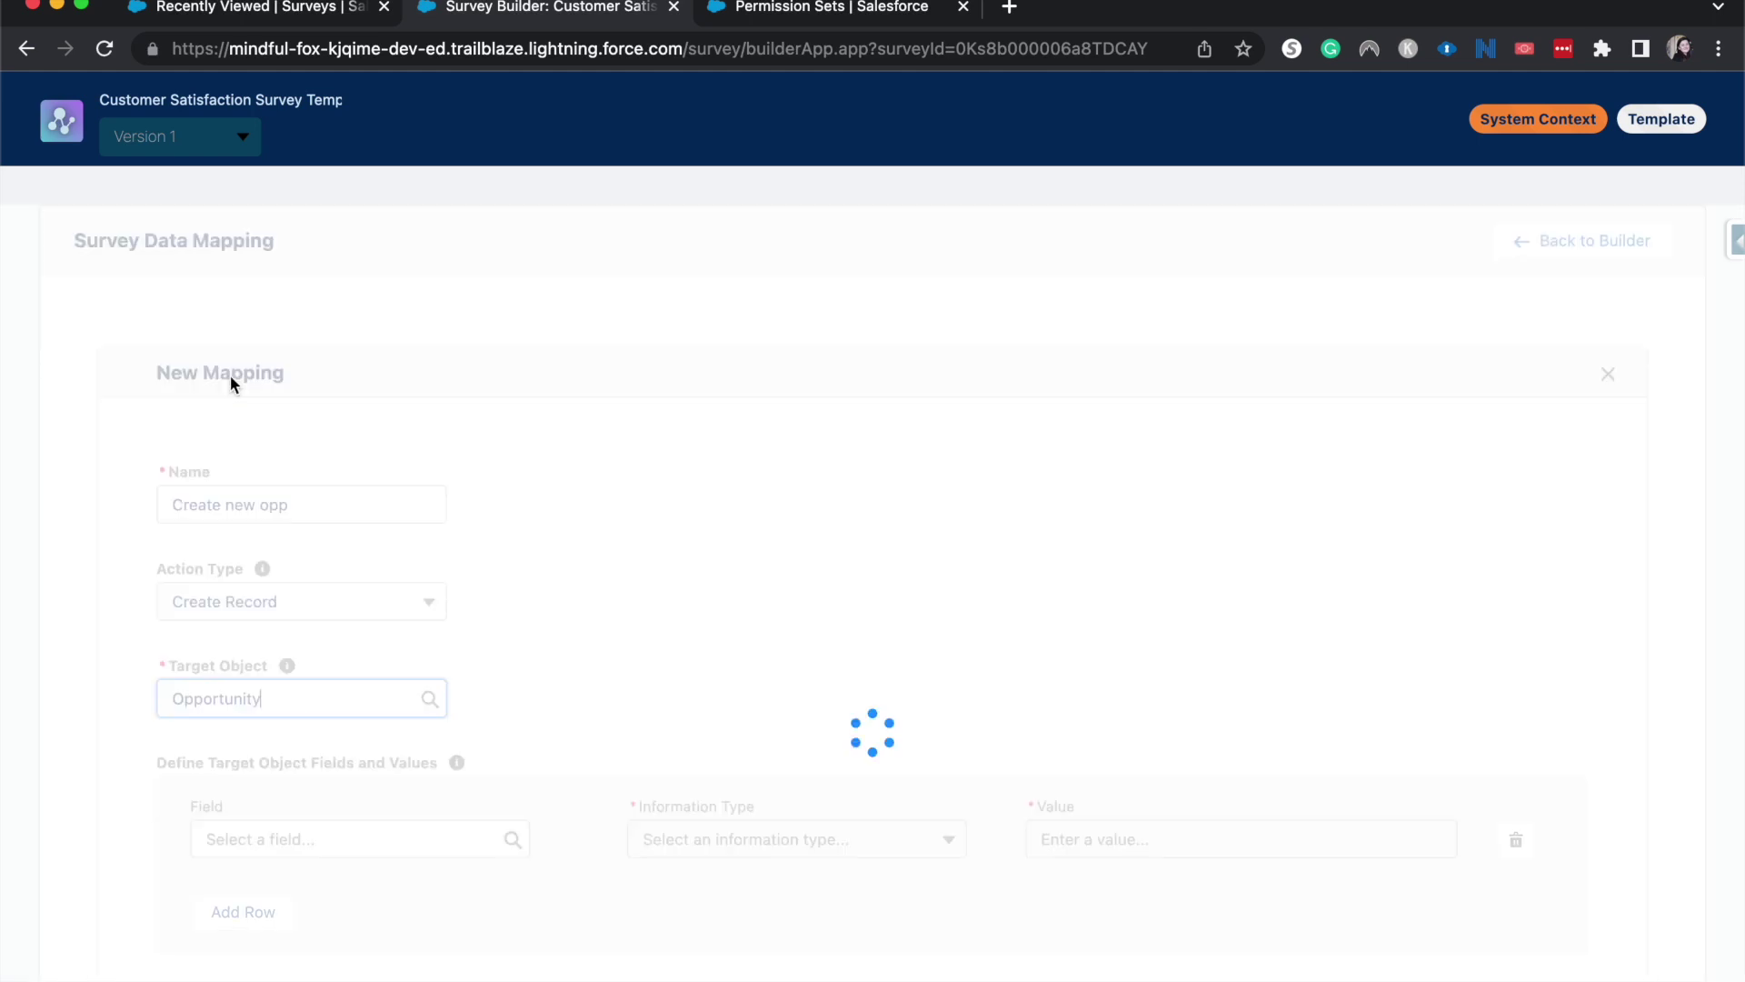
# Set the mapping to run only based on conditions.
pyautogui.scroll(-2, 596, 733)
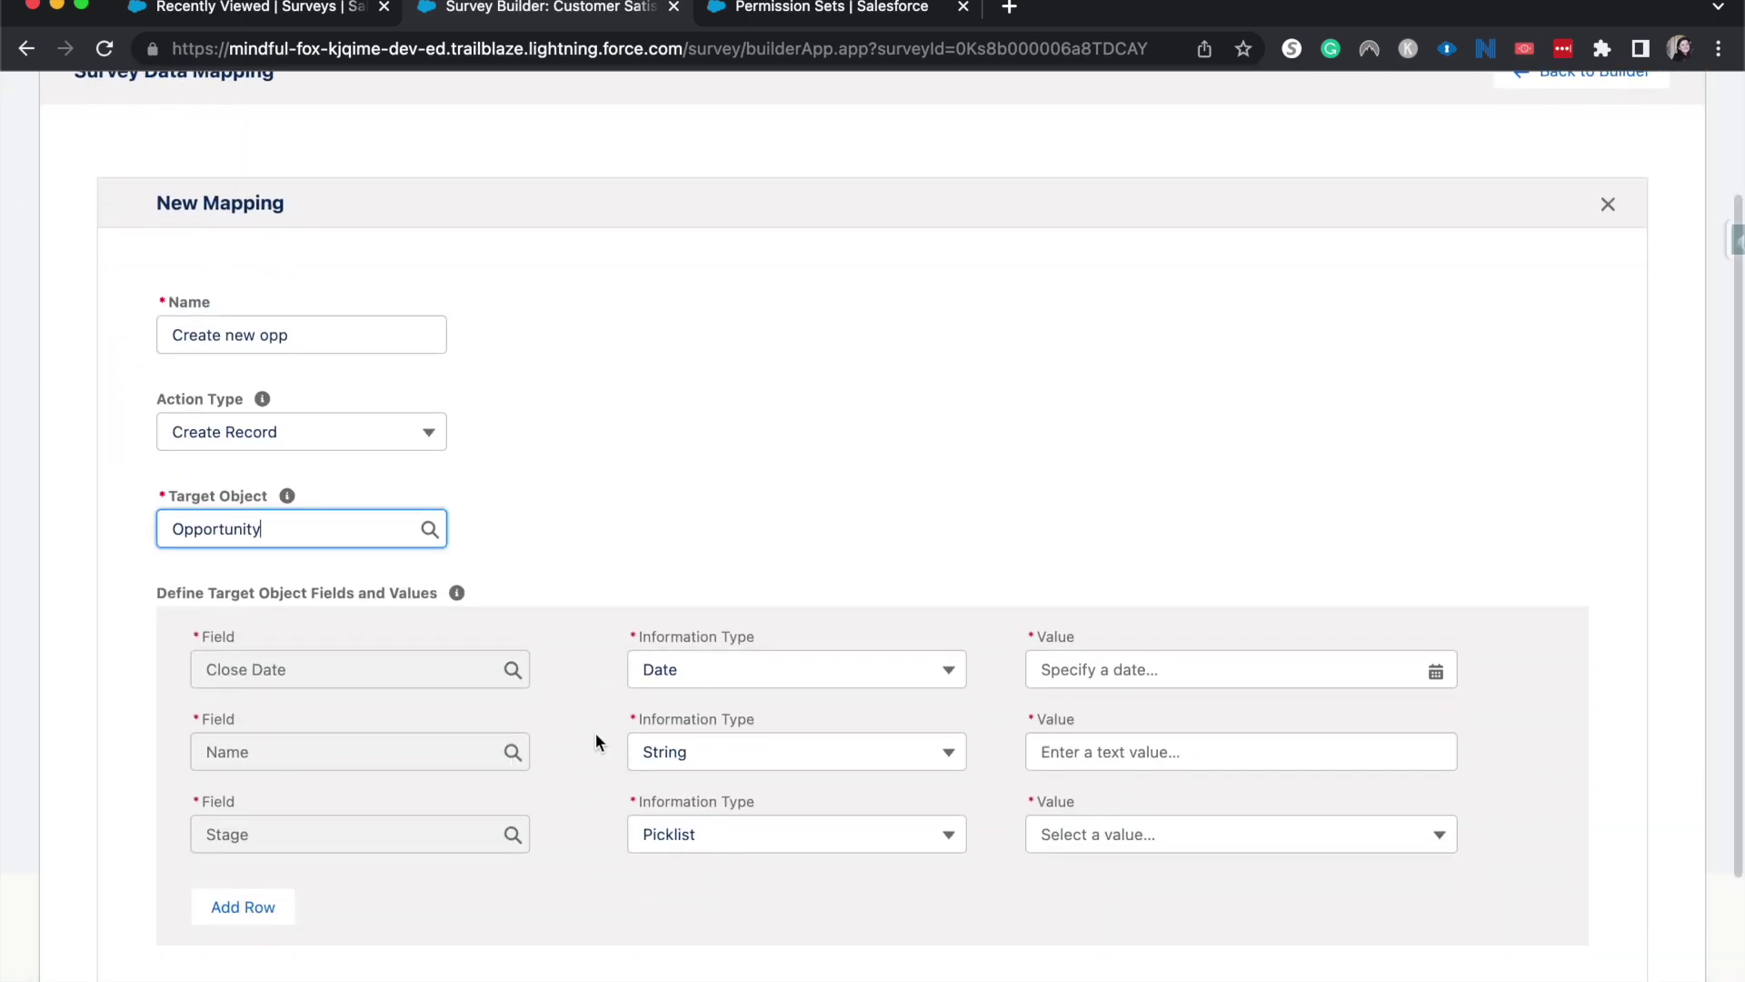
pyautogui.click(702, 530)
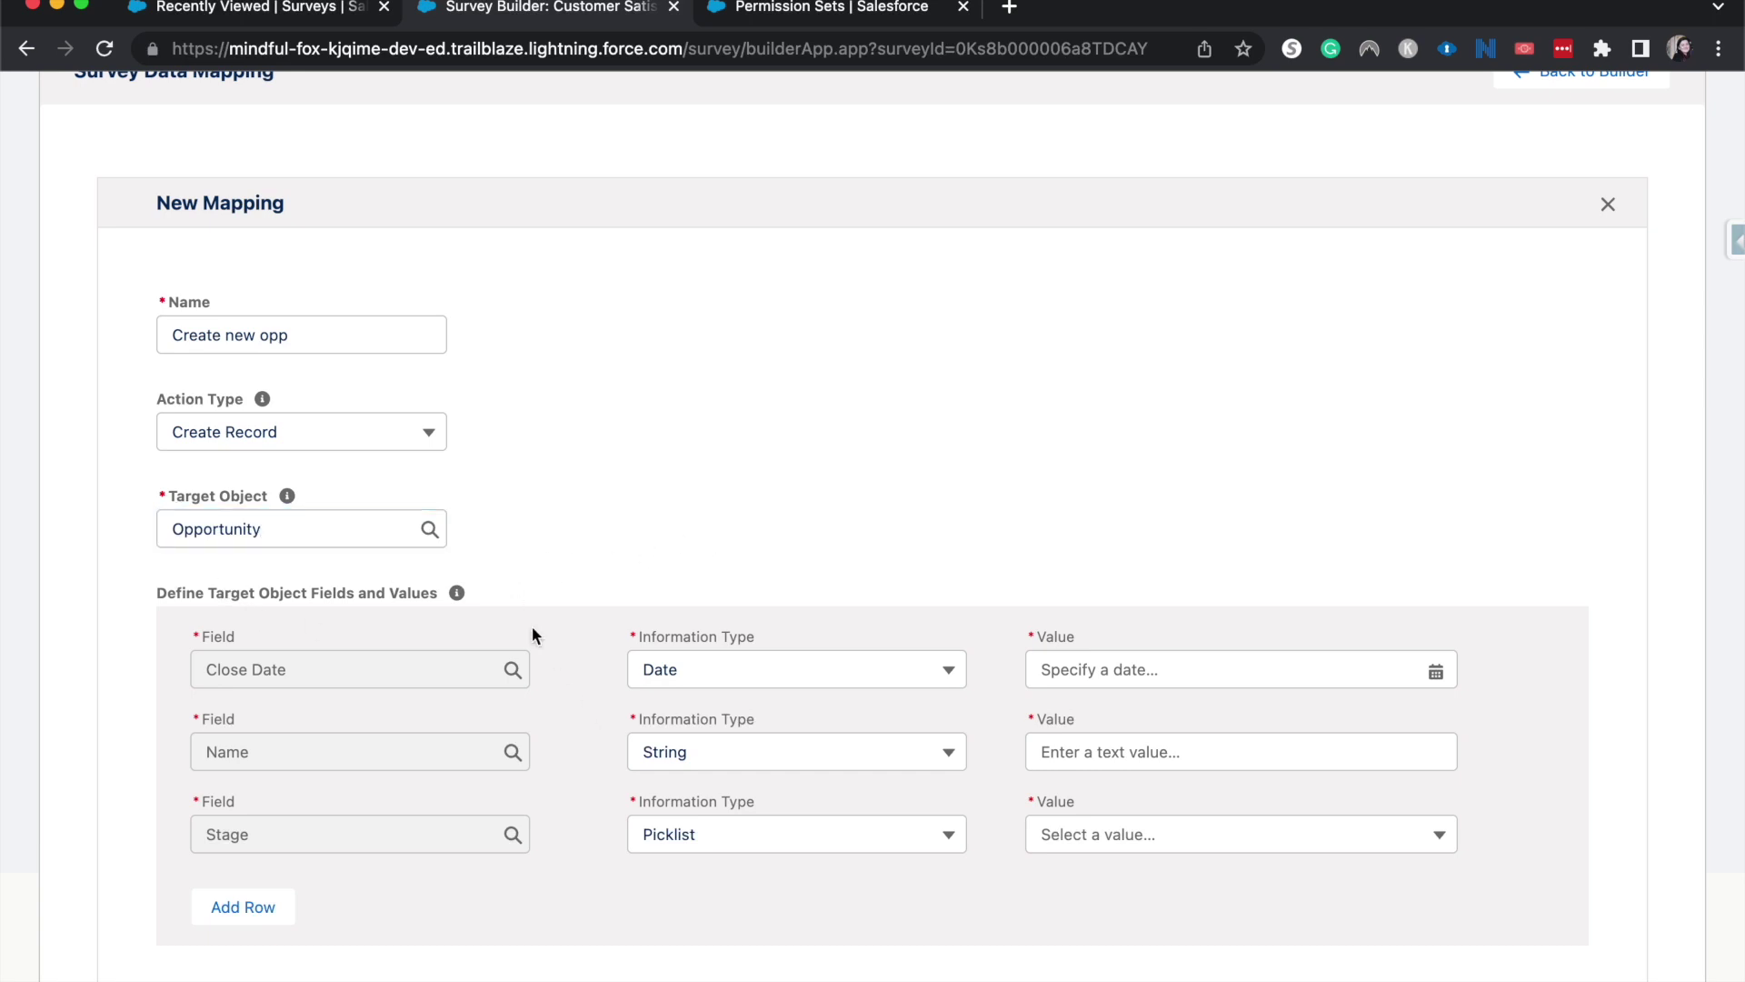
pyautogui.scroll(-2, 797, 769)
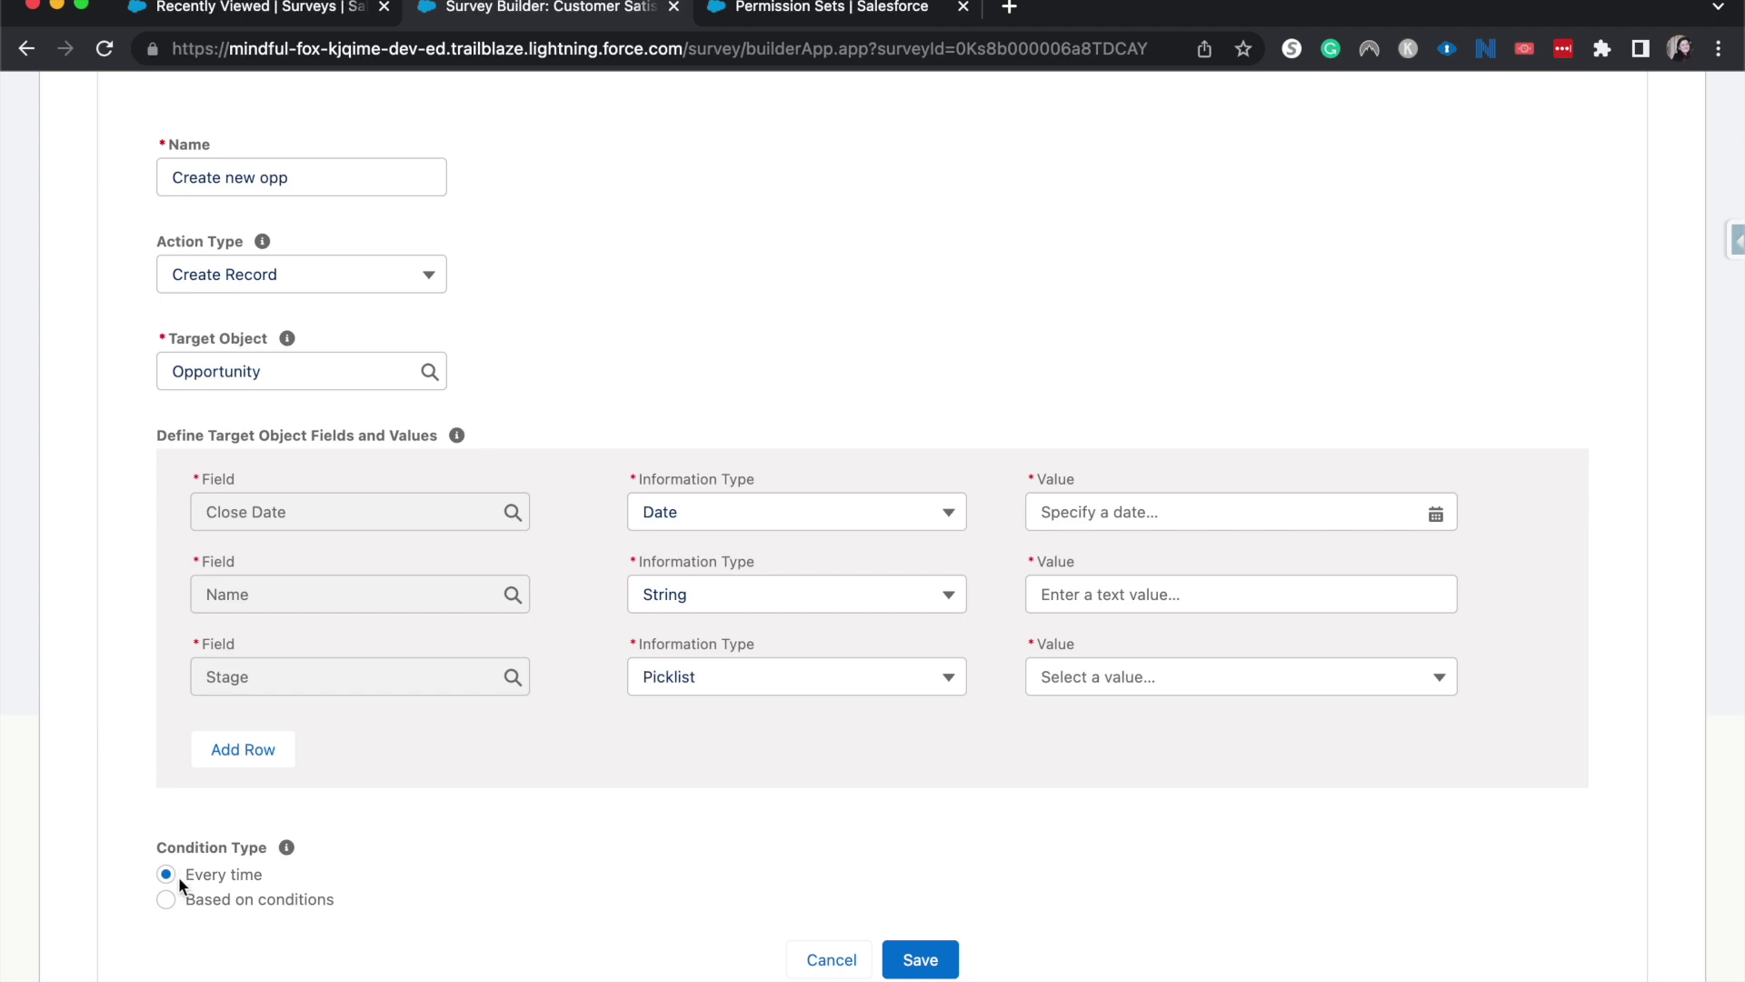
pyautogui.click(167, 898)
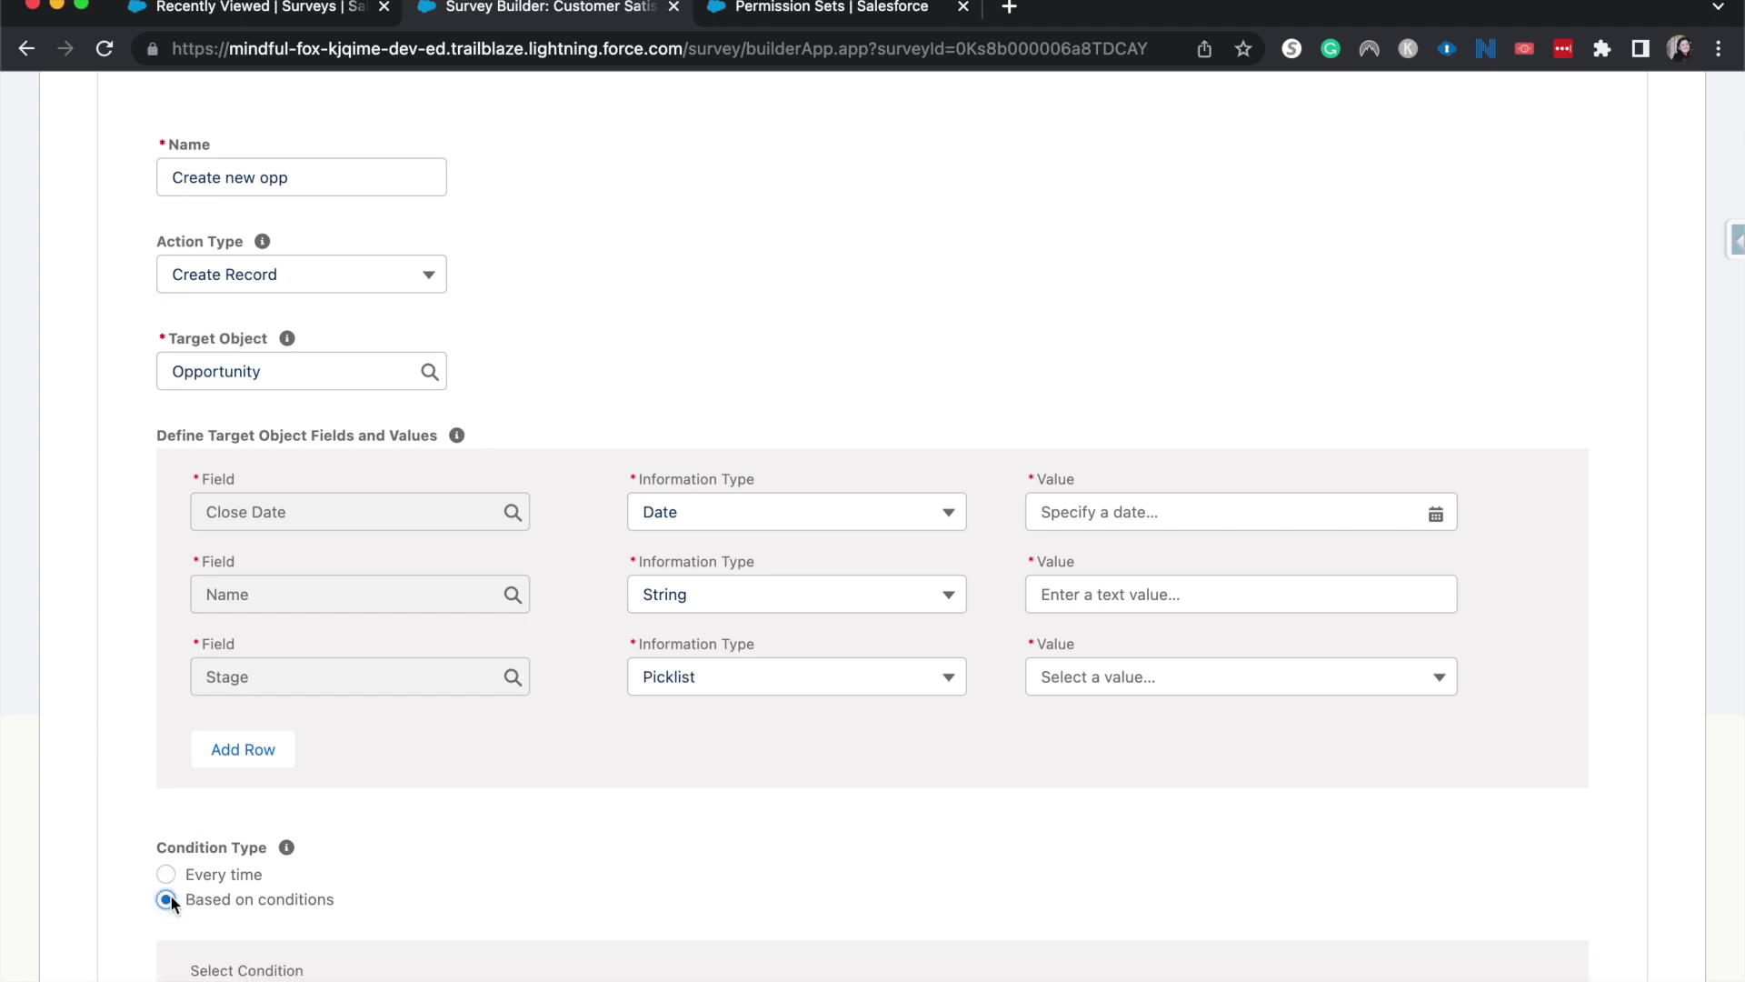
# Add a Response to Question condition: the purchase question equals Yes.
pyautogui.scroll(-4, 171, 895)
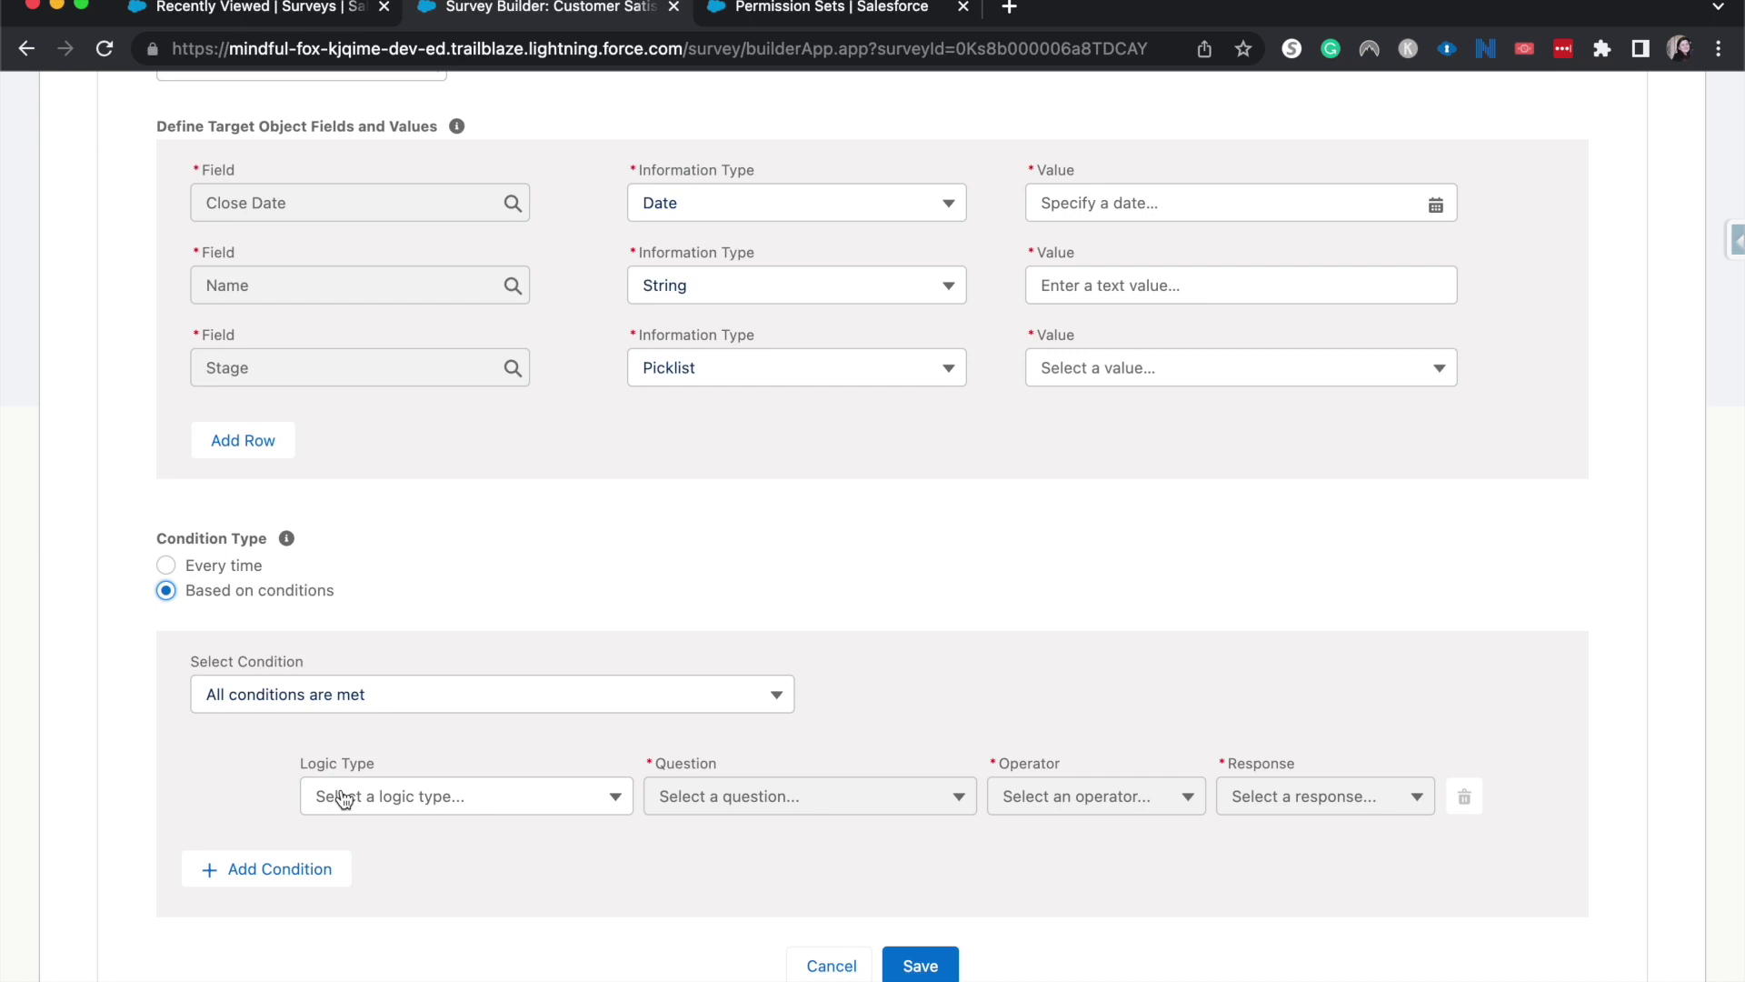
pyautogui.click(344, 799)
pyautogui.click(356, 837)
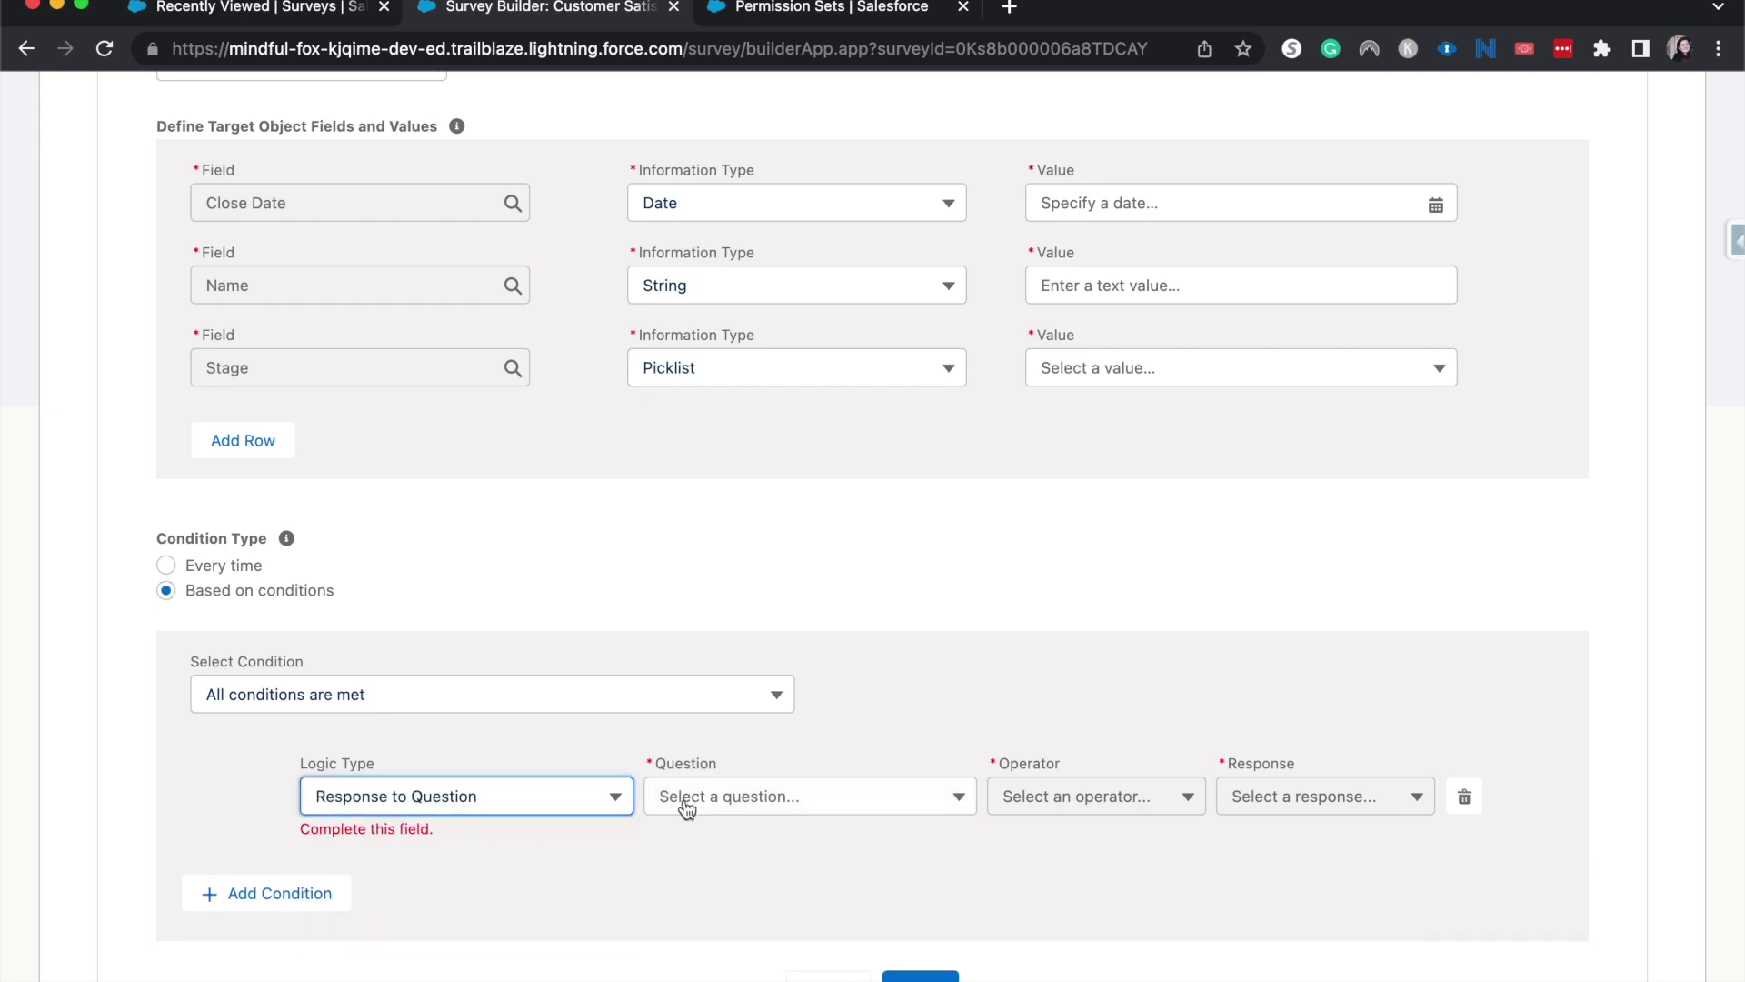
pyautogui.click(686, 808)
pyautogui.click(746, 740)
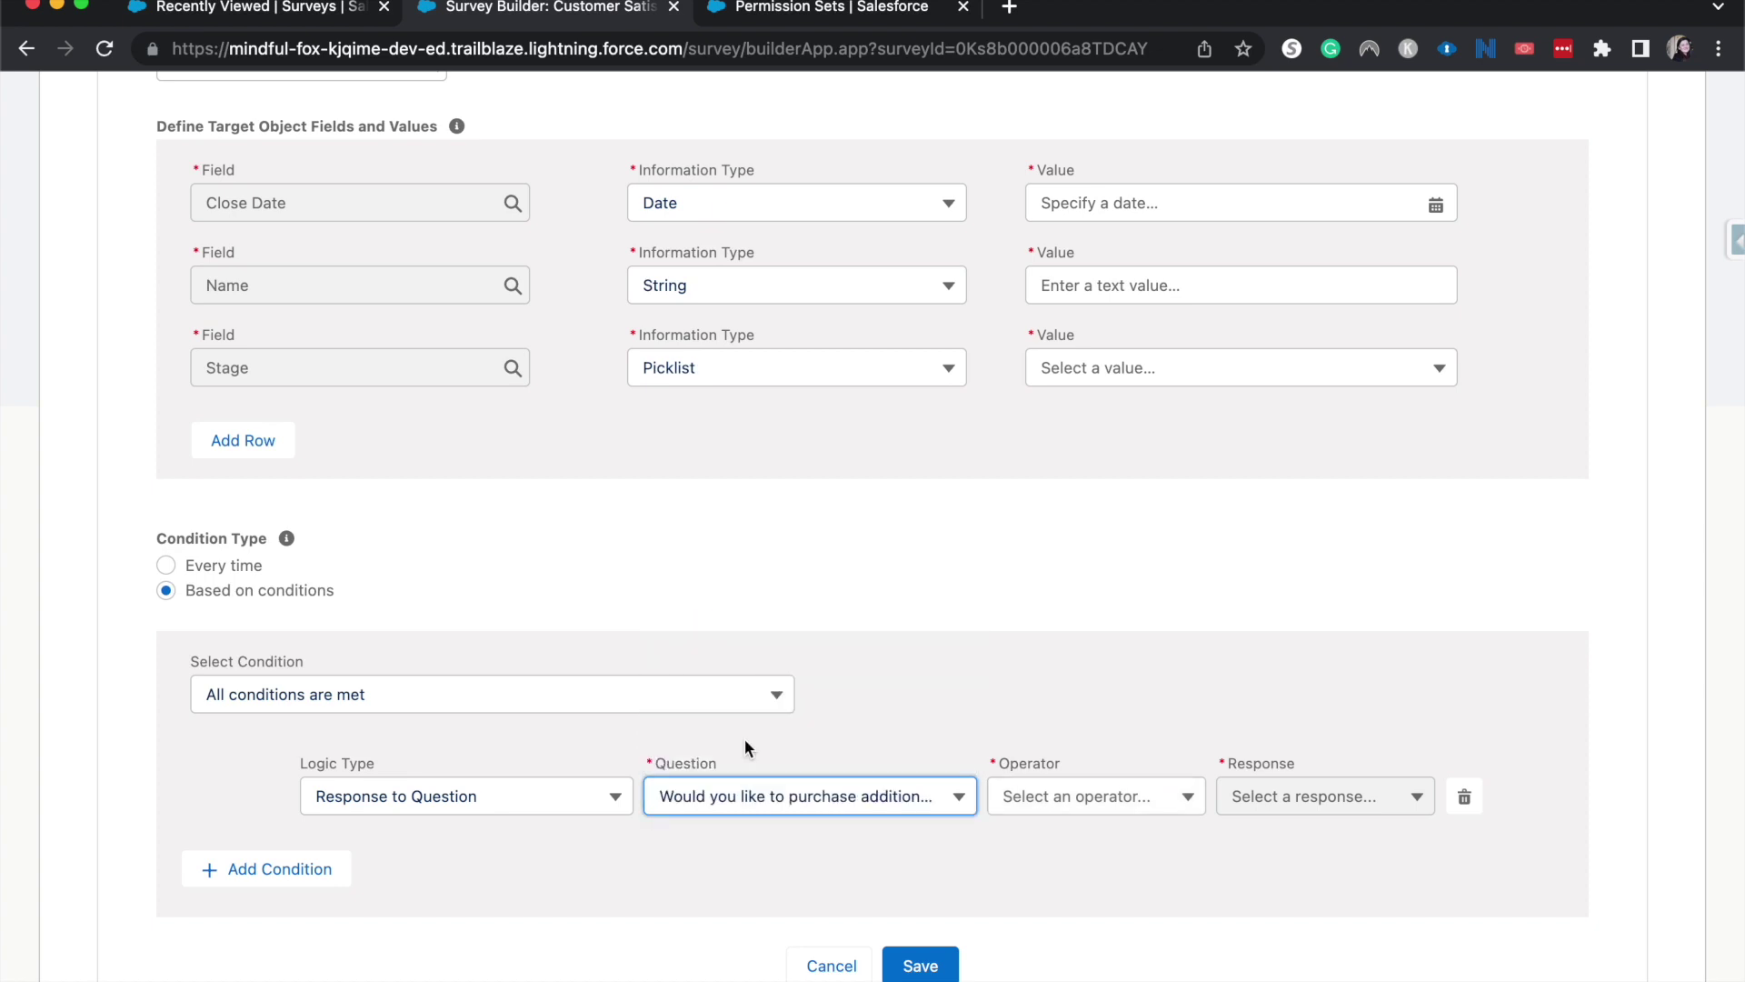
pyautogui.click(1131, 807)
pyautogui.click(1118, 834)
pyautogui.click(1291, 799)
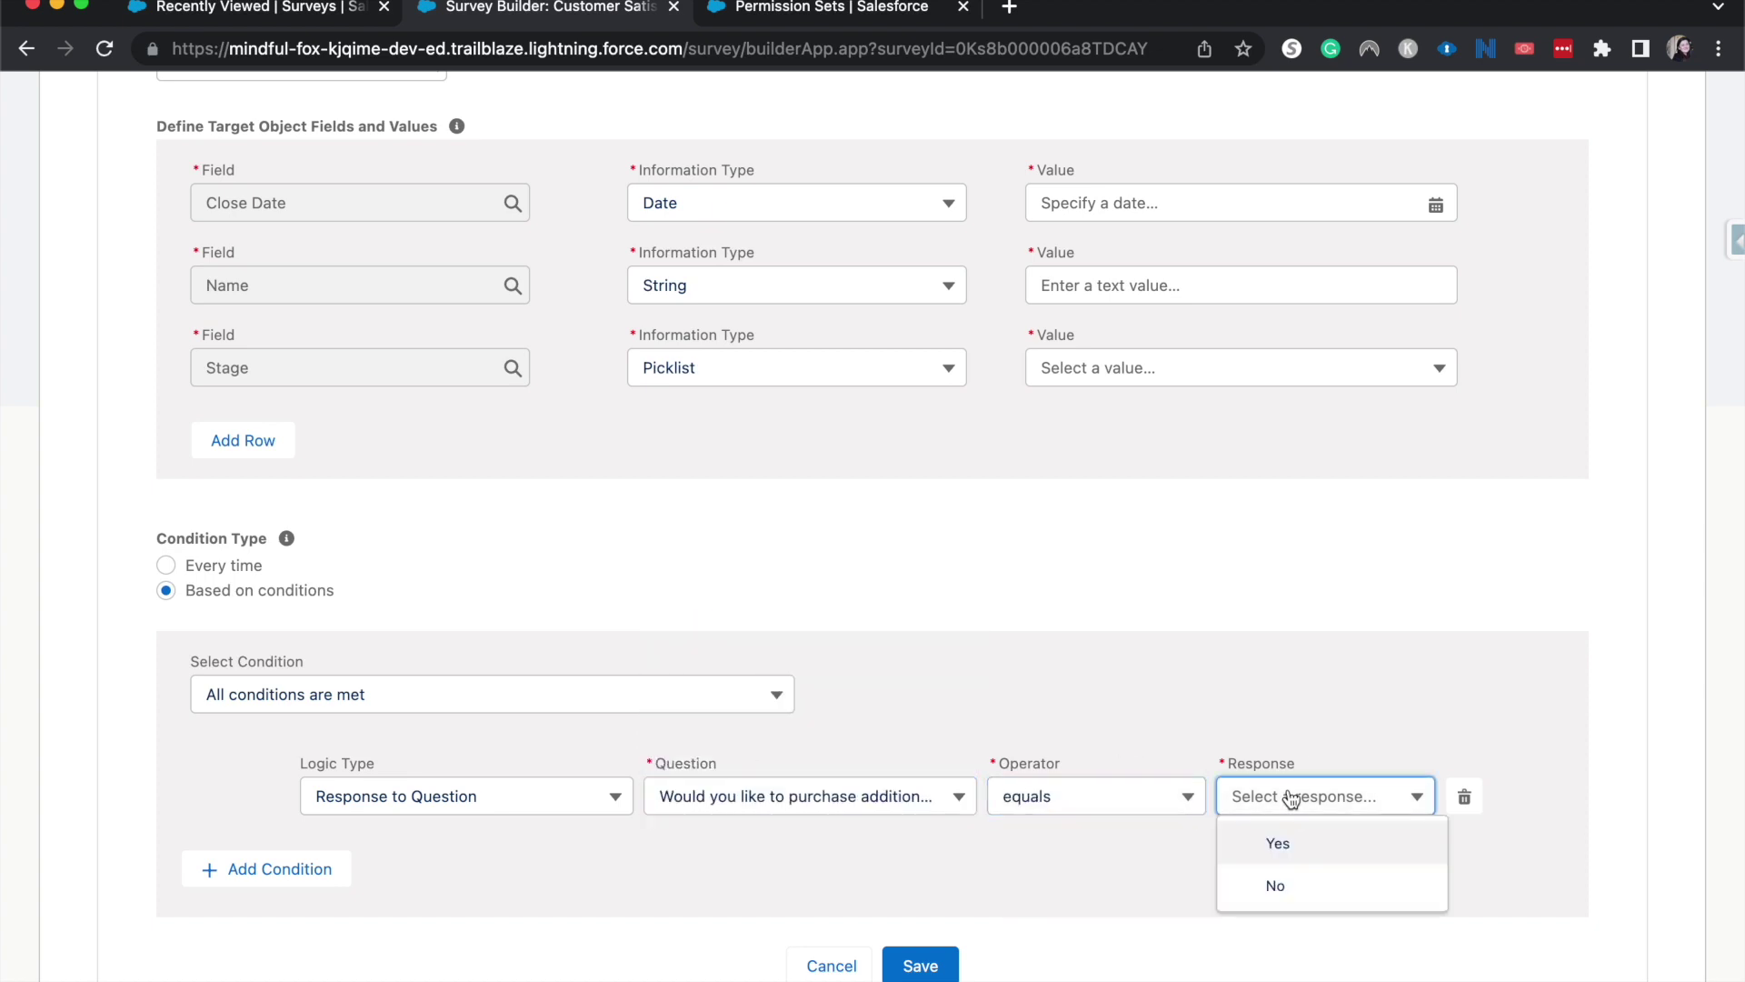
pyautogui.click(1269, 834)
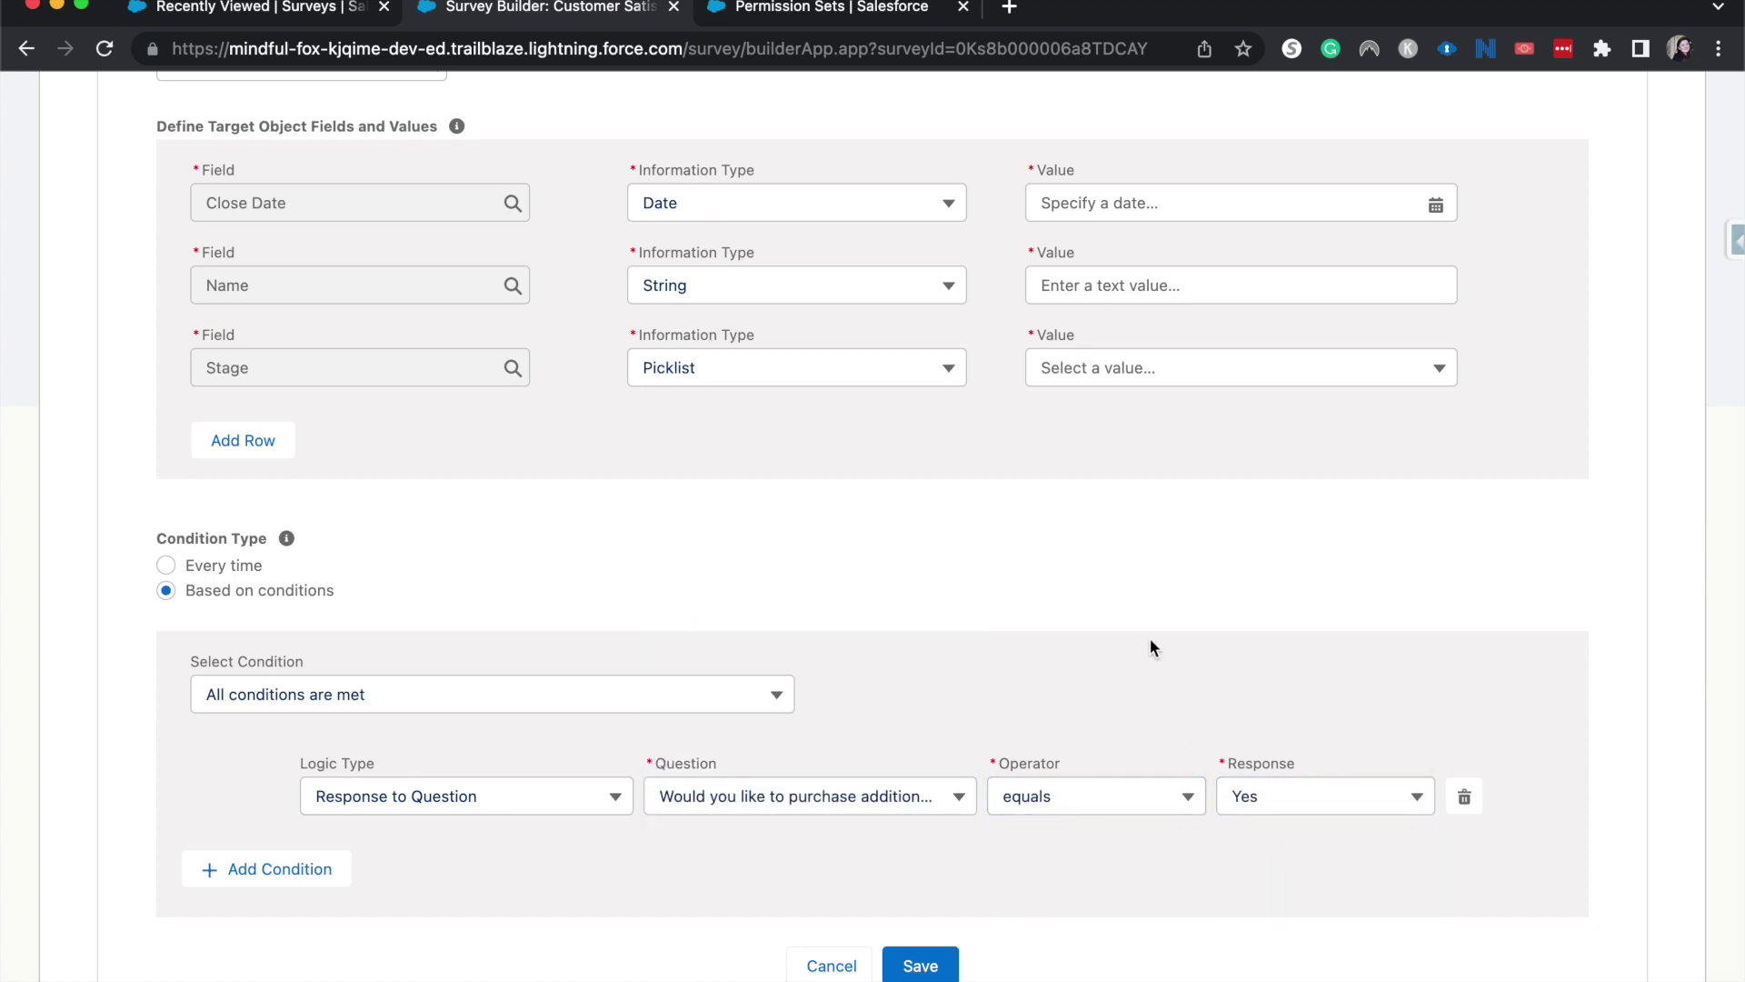
# Set the Opportunity Close Date value to Dec 31, 2024 using the date picker.
pyautogui.scroll(3, 1150, 648)
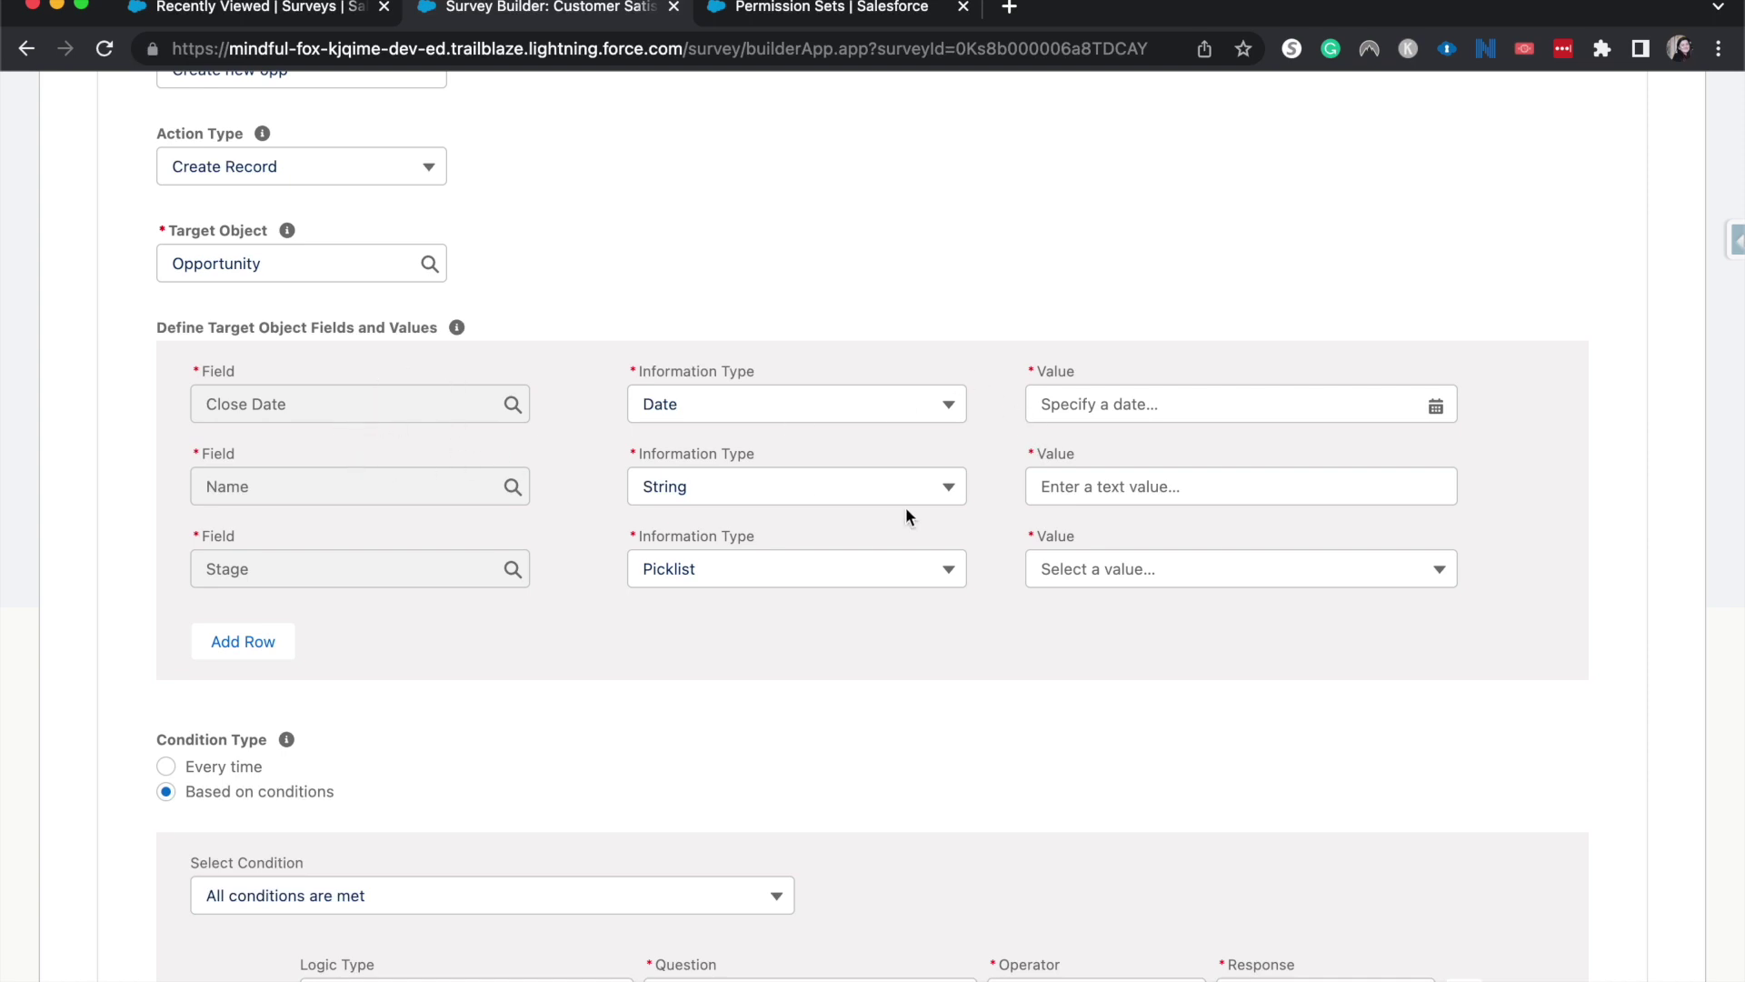
pyautogui.click(1116, 419)
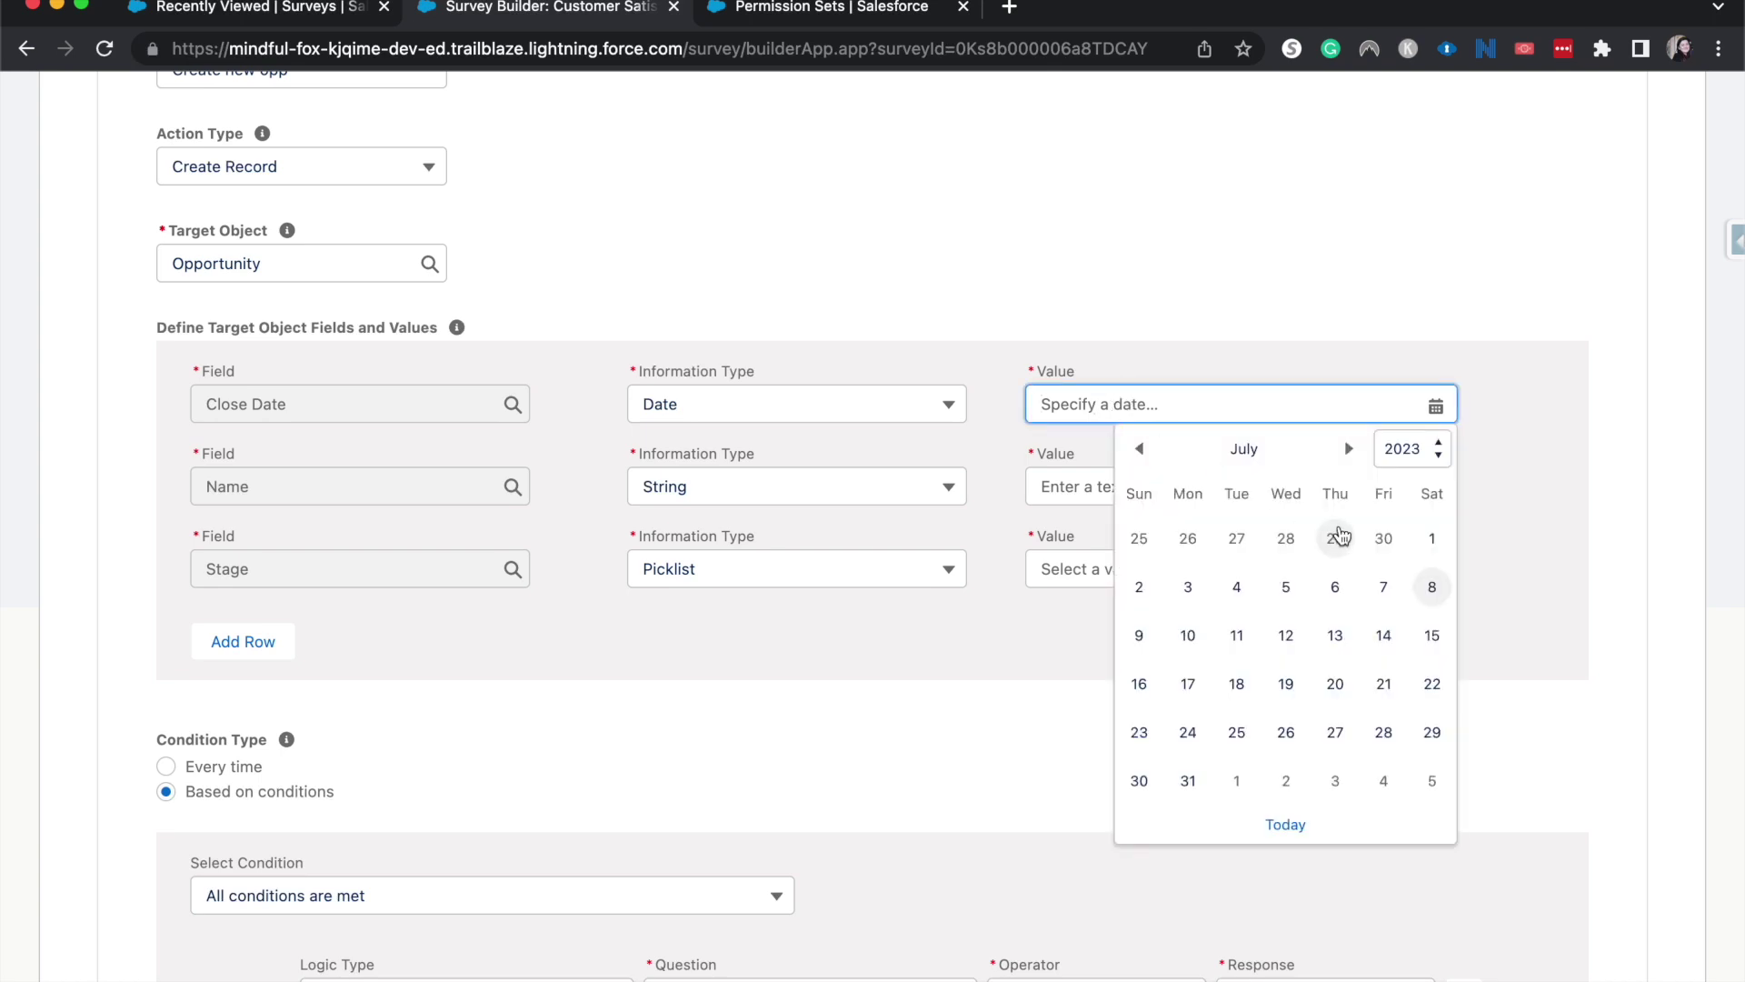
pyautogui.click(1406, 448)
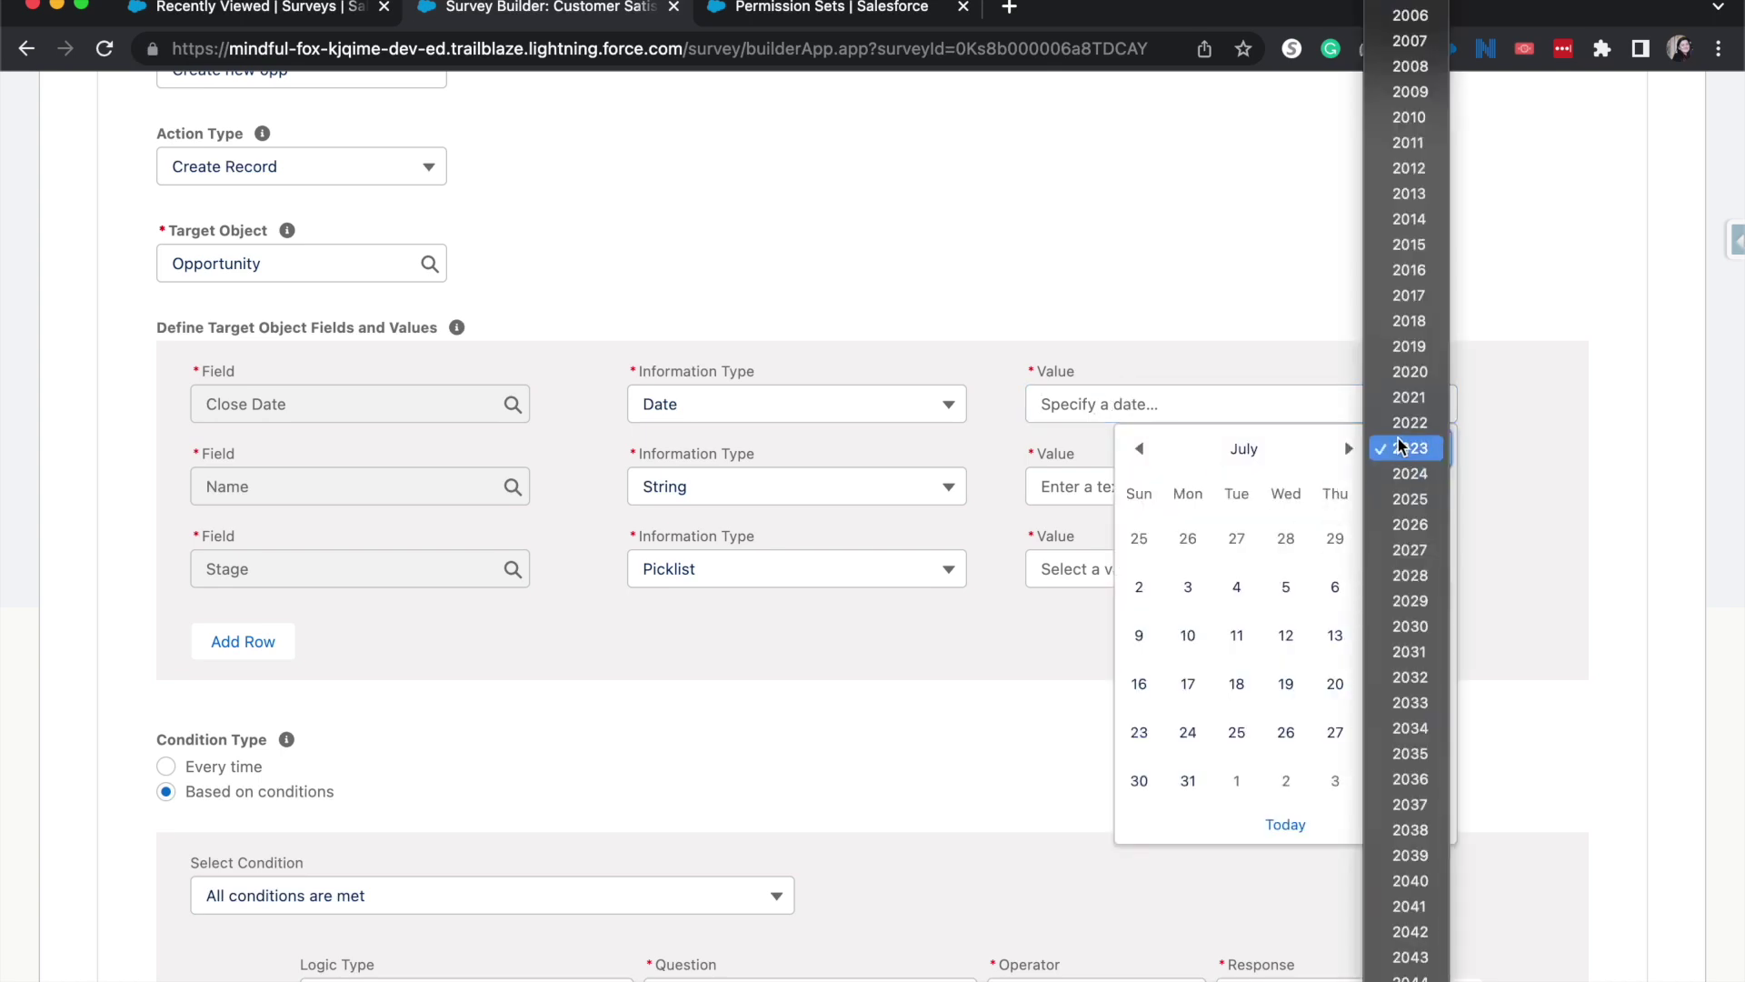
pyautogui.click(1405, 447)
pyautogui.click(1349, 448)
pyautogui.click(1349, 448)
pyautogui.click(1362, 449)
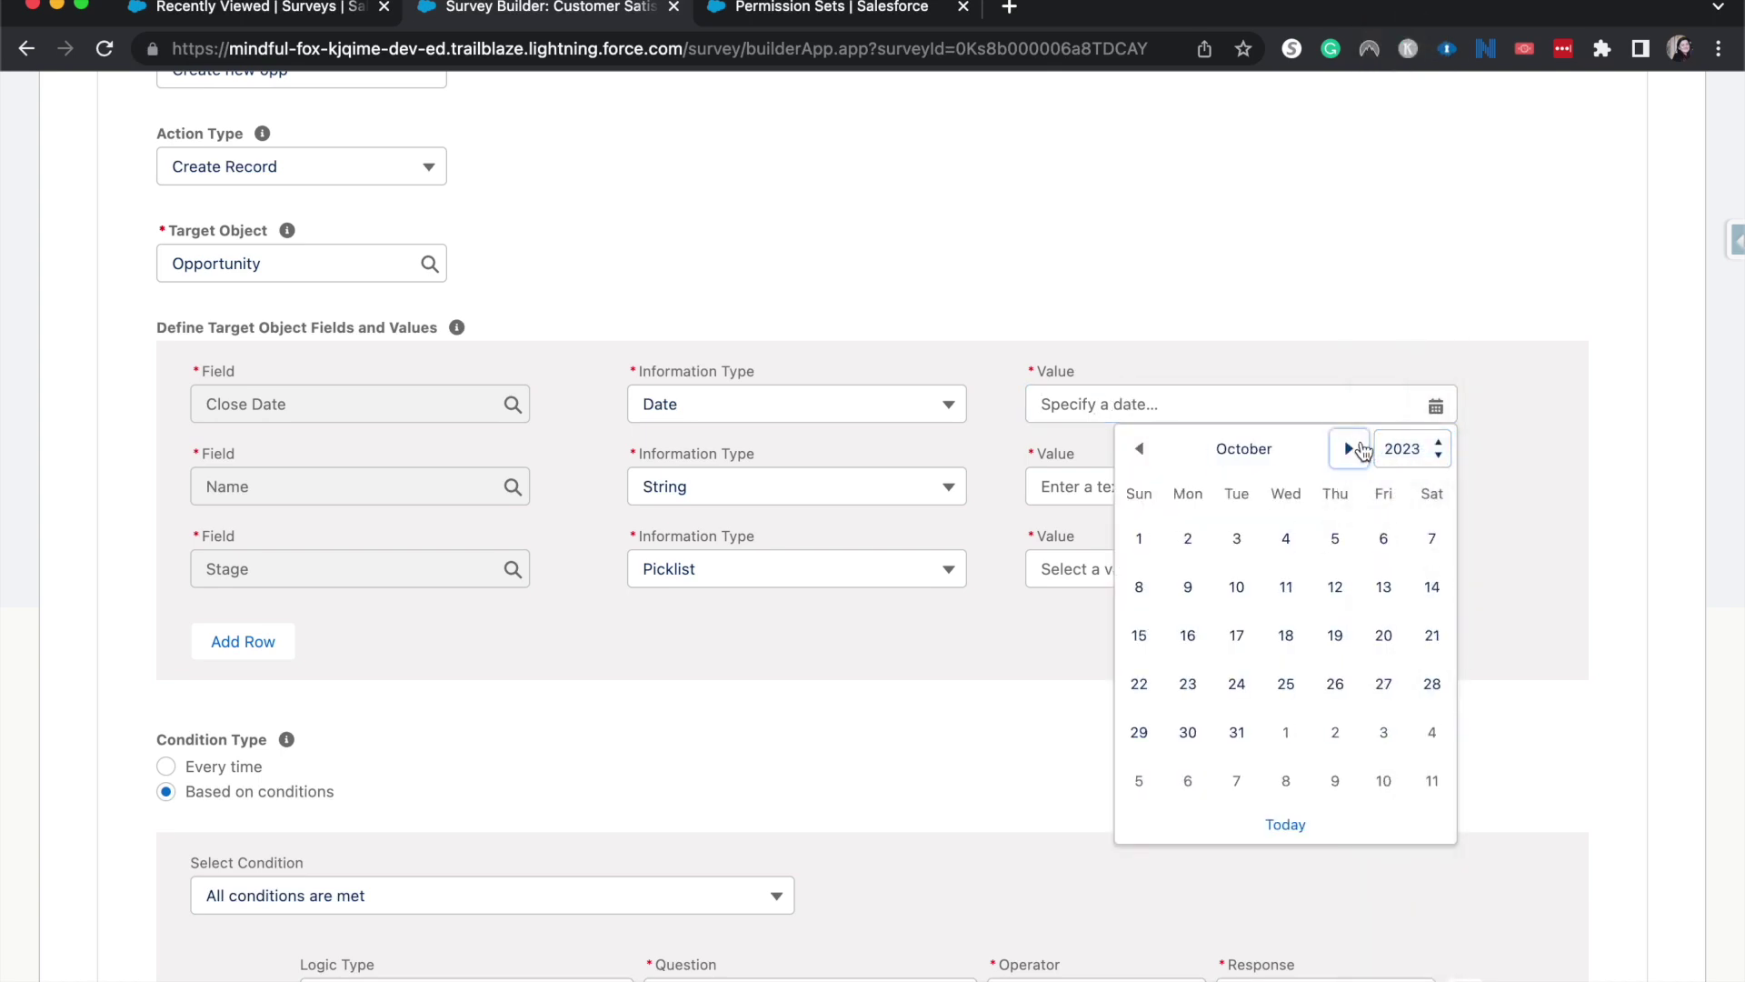
pyautogui.click(1361, 449)
pyautogui.click(1405, 448)
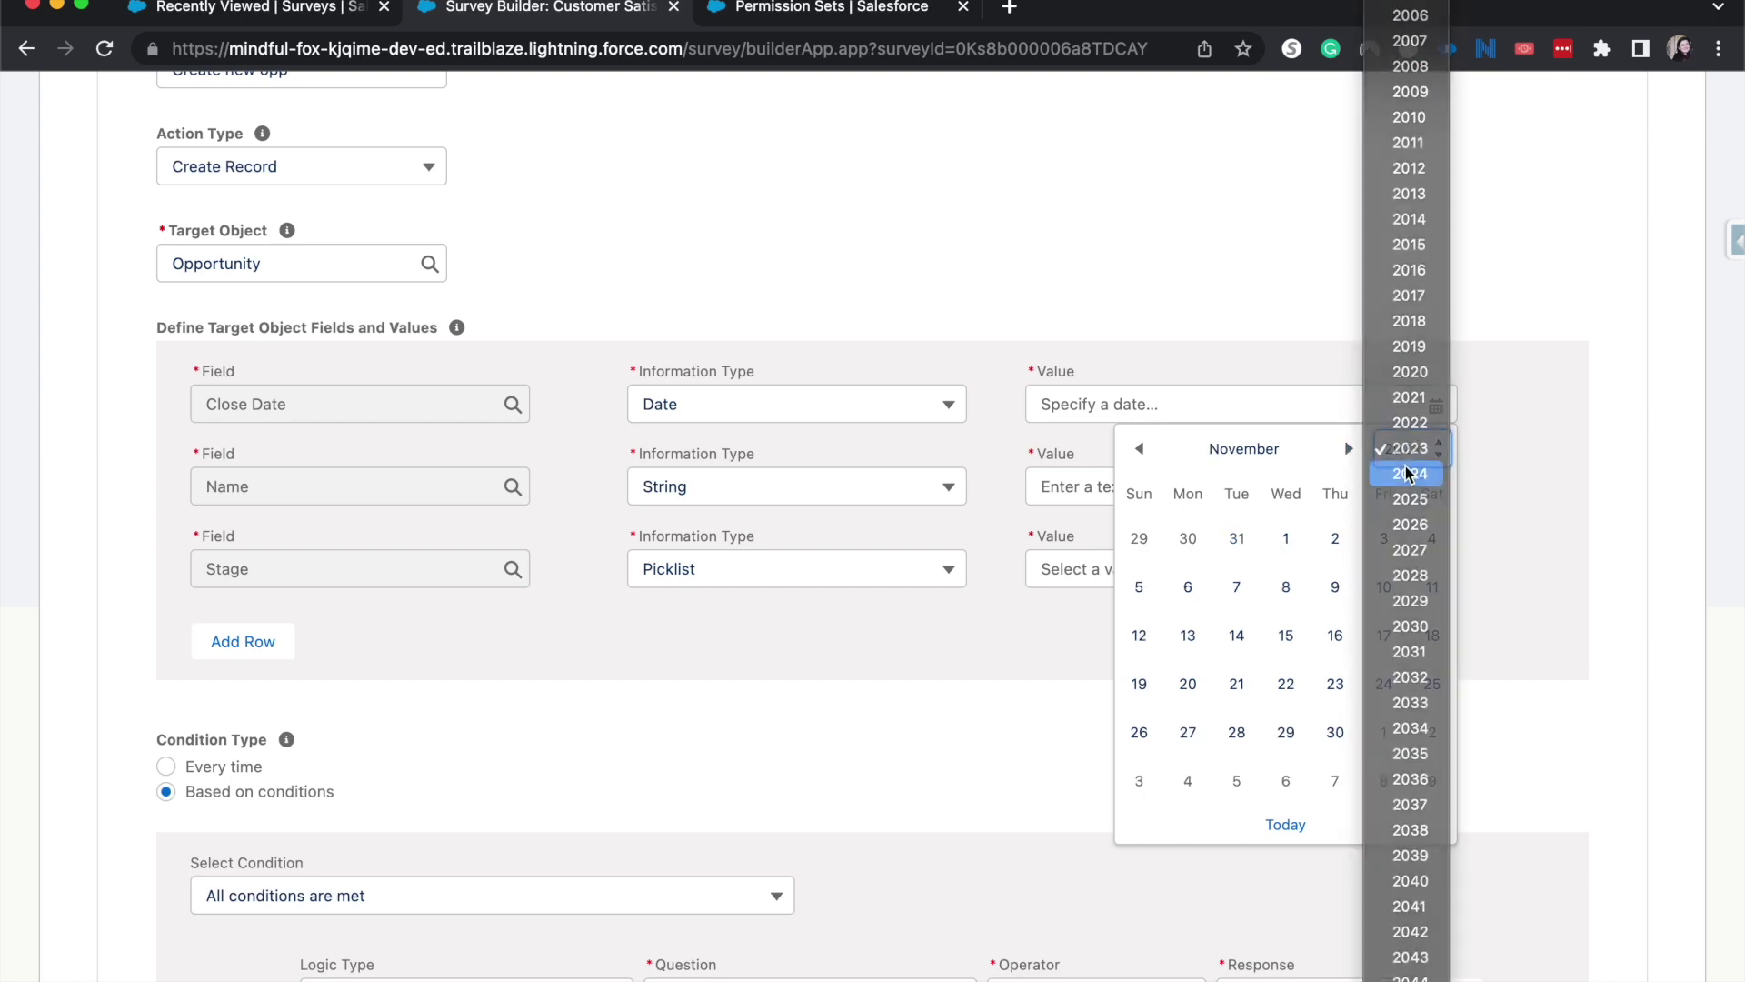
pyautogui.click(1406, 472)
pyautogui.click(1349, 448)
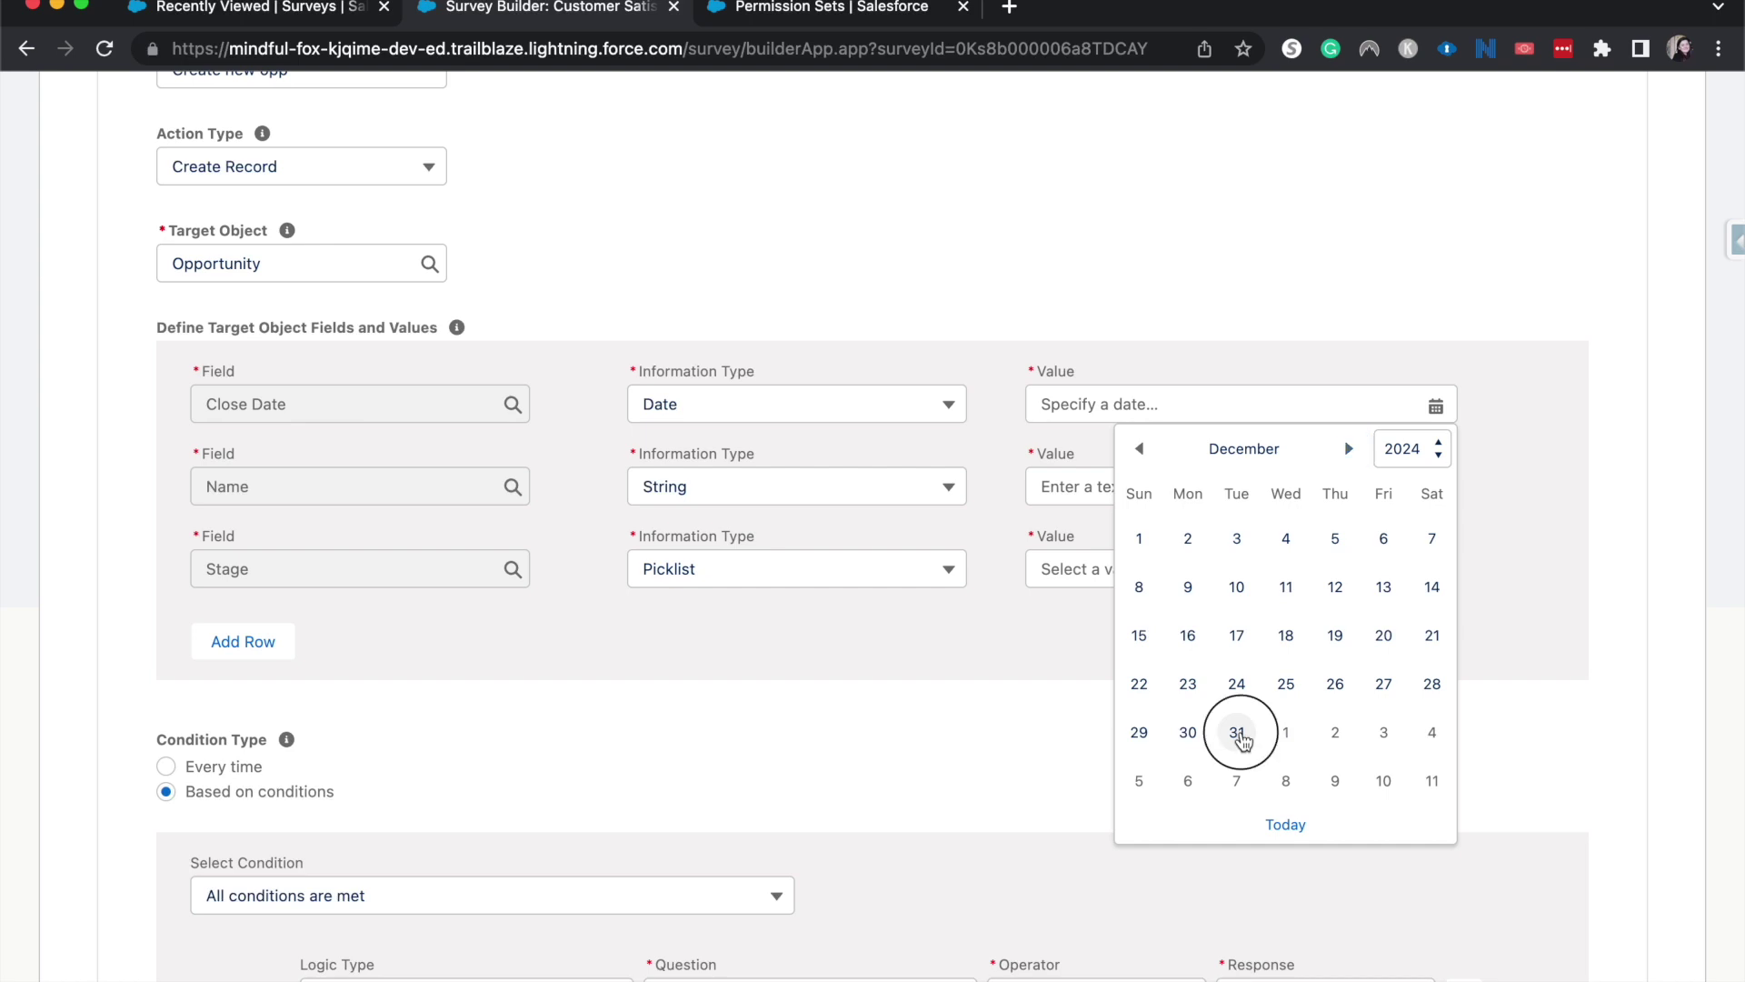
pyautogui.click(1237, 732)
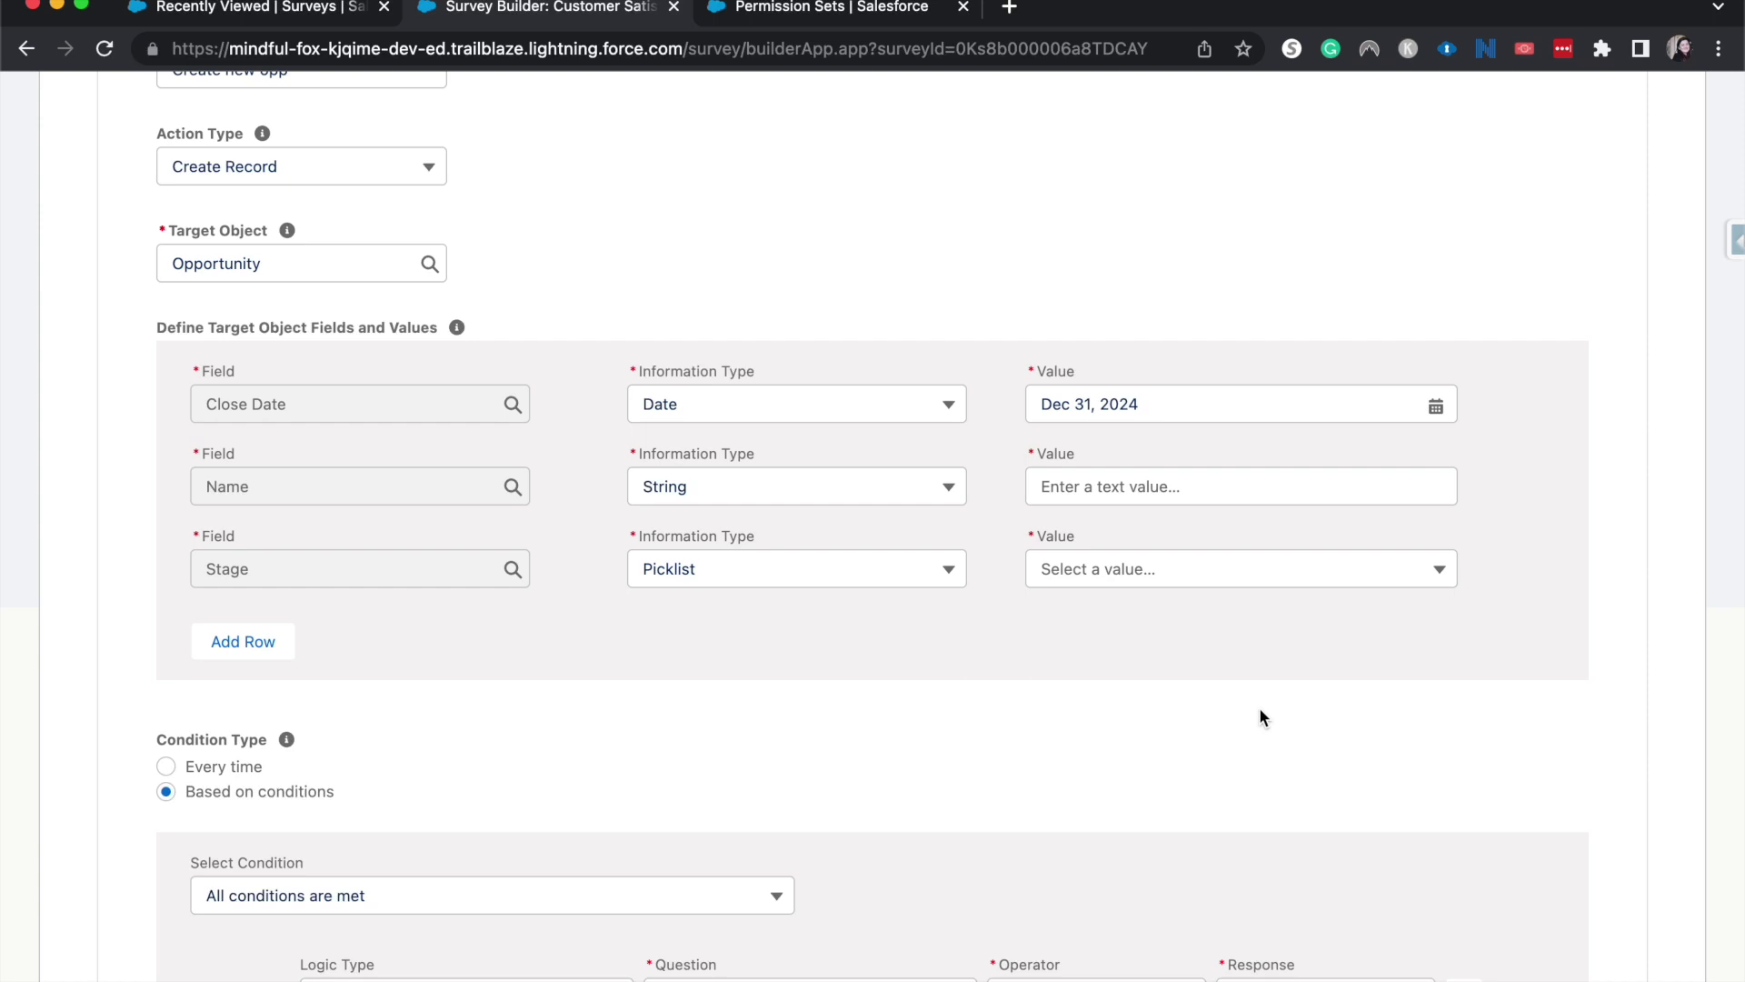
# Make the Opportunity Name a String value reading 'replace with survey user'.
pyautogui.click(866, 483)
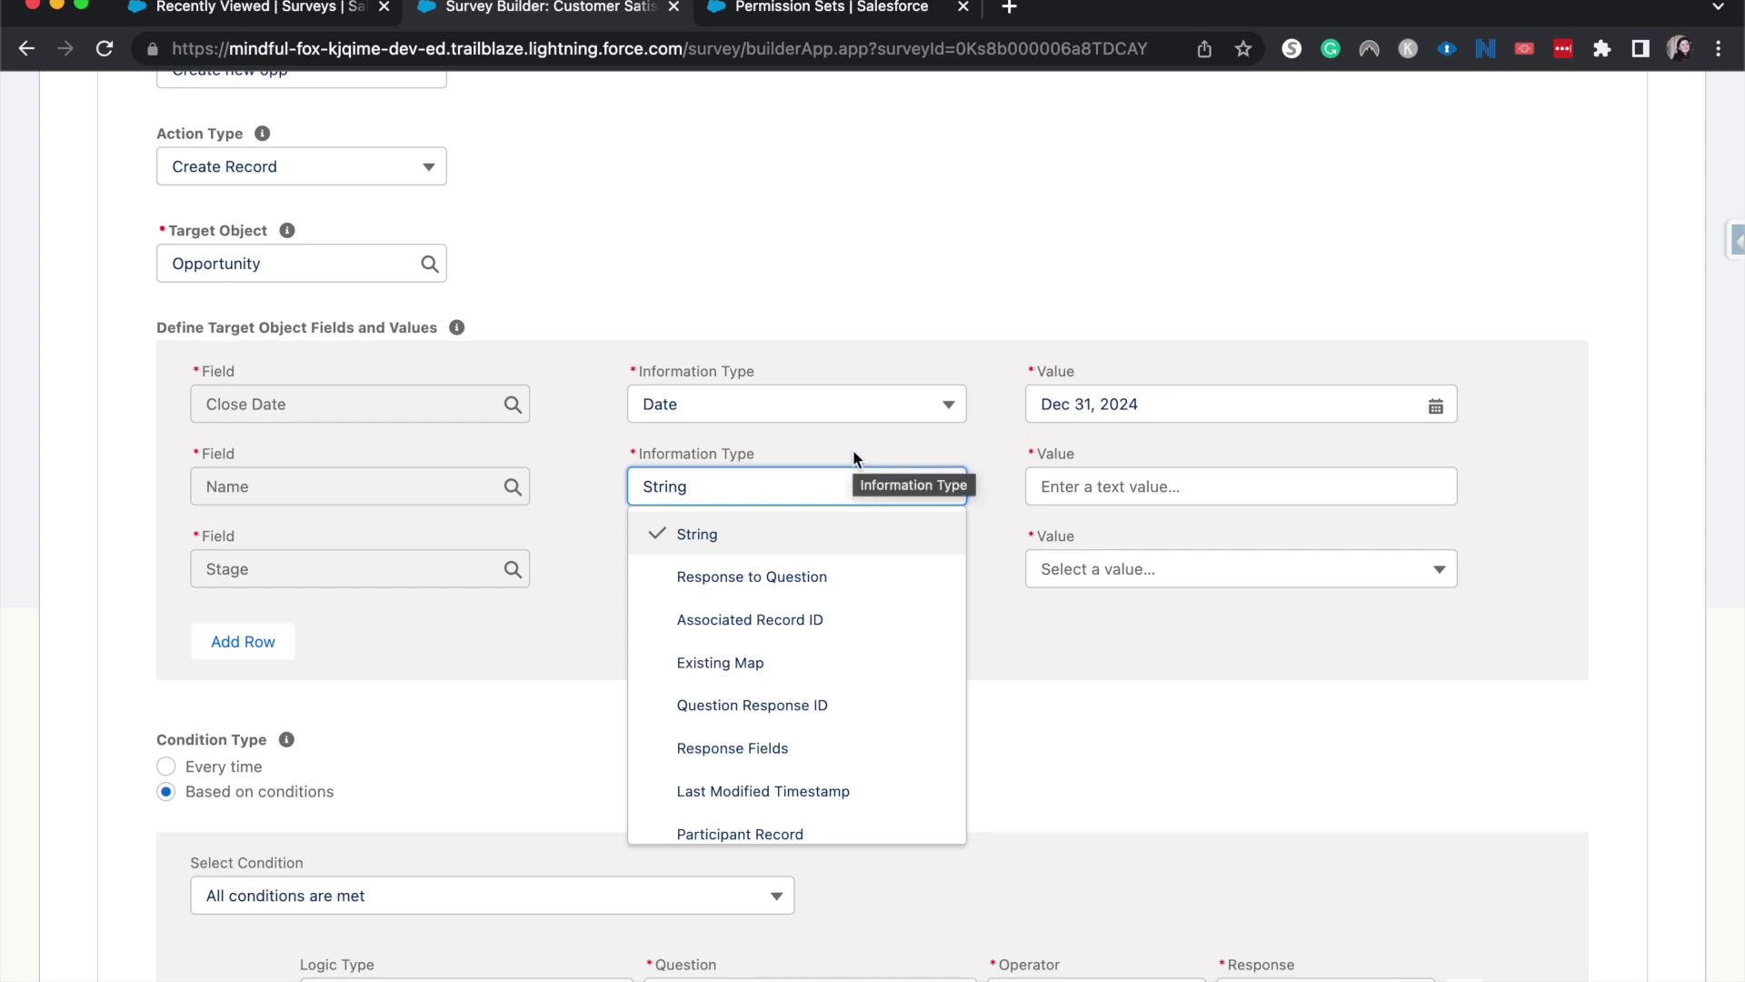
pyautogui.click(744, 591)
pyautogui.click(1113, 485)
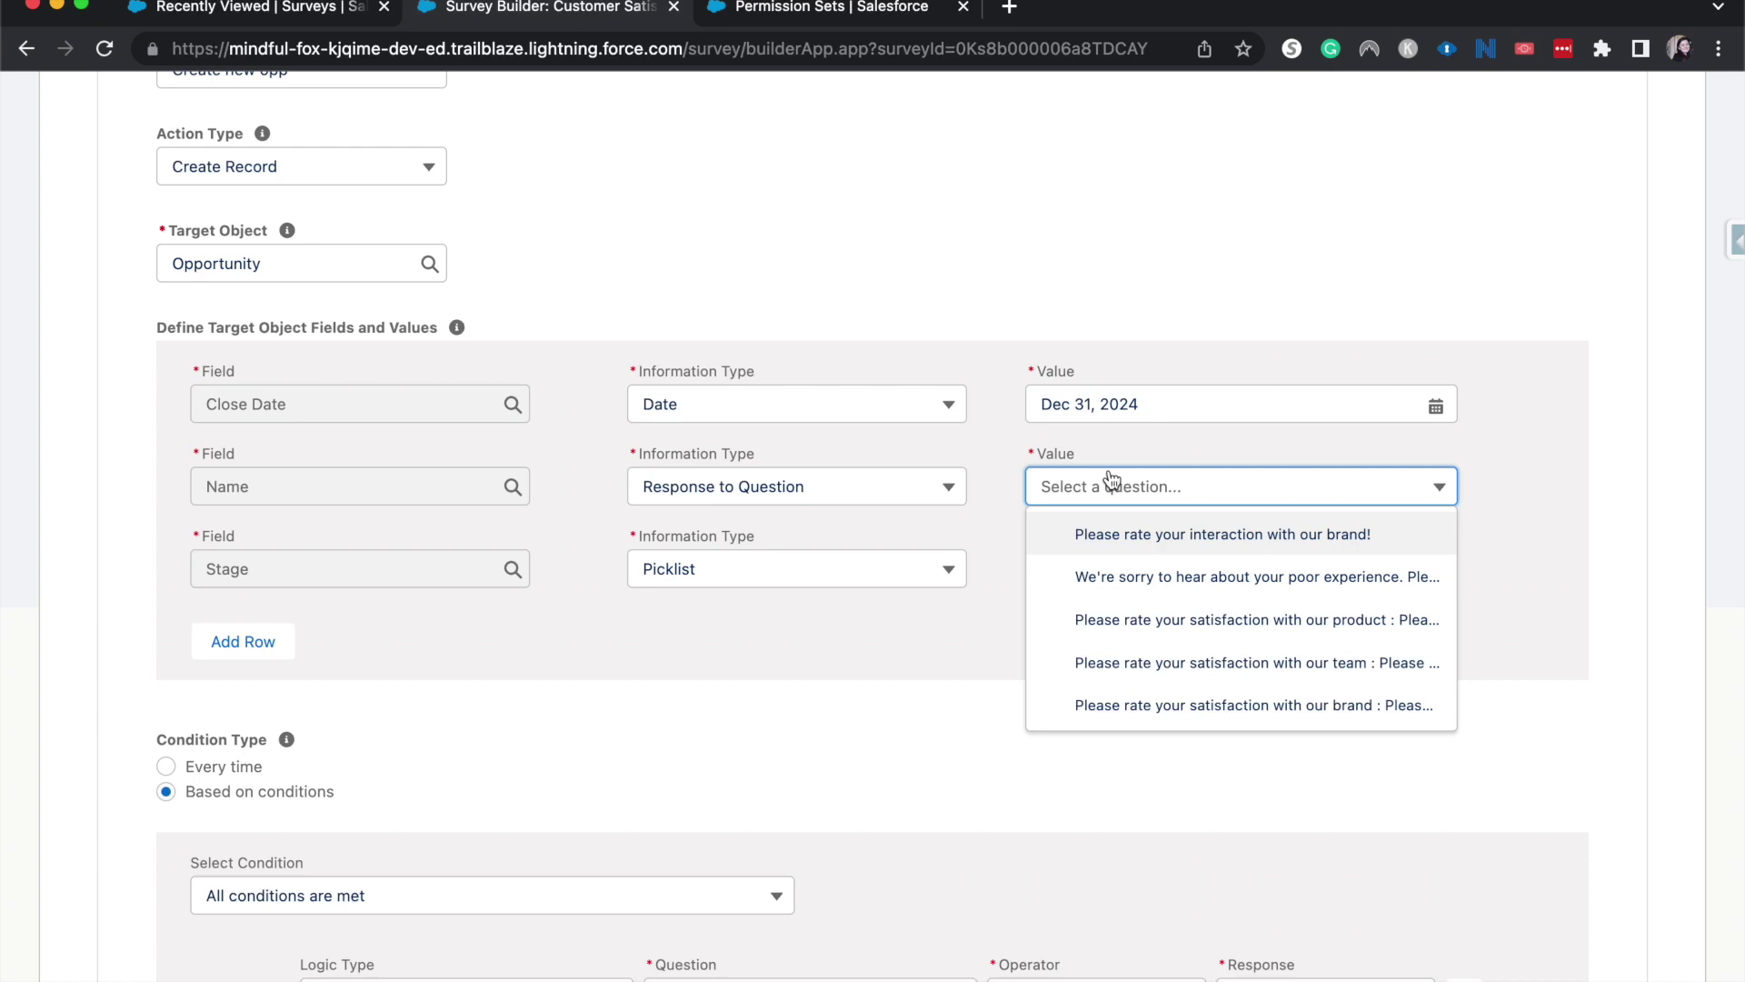
pyautogui.scroll(-1, 1153, 611)
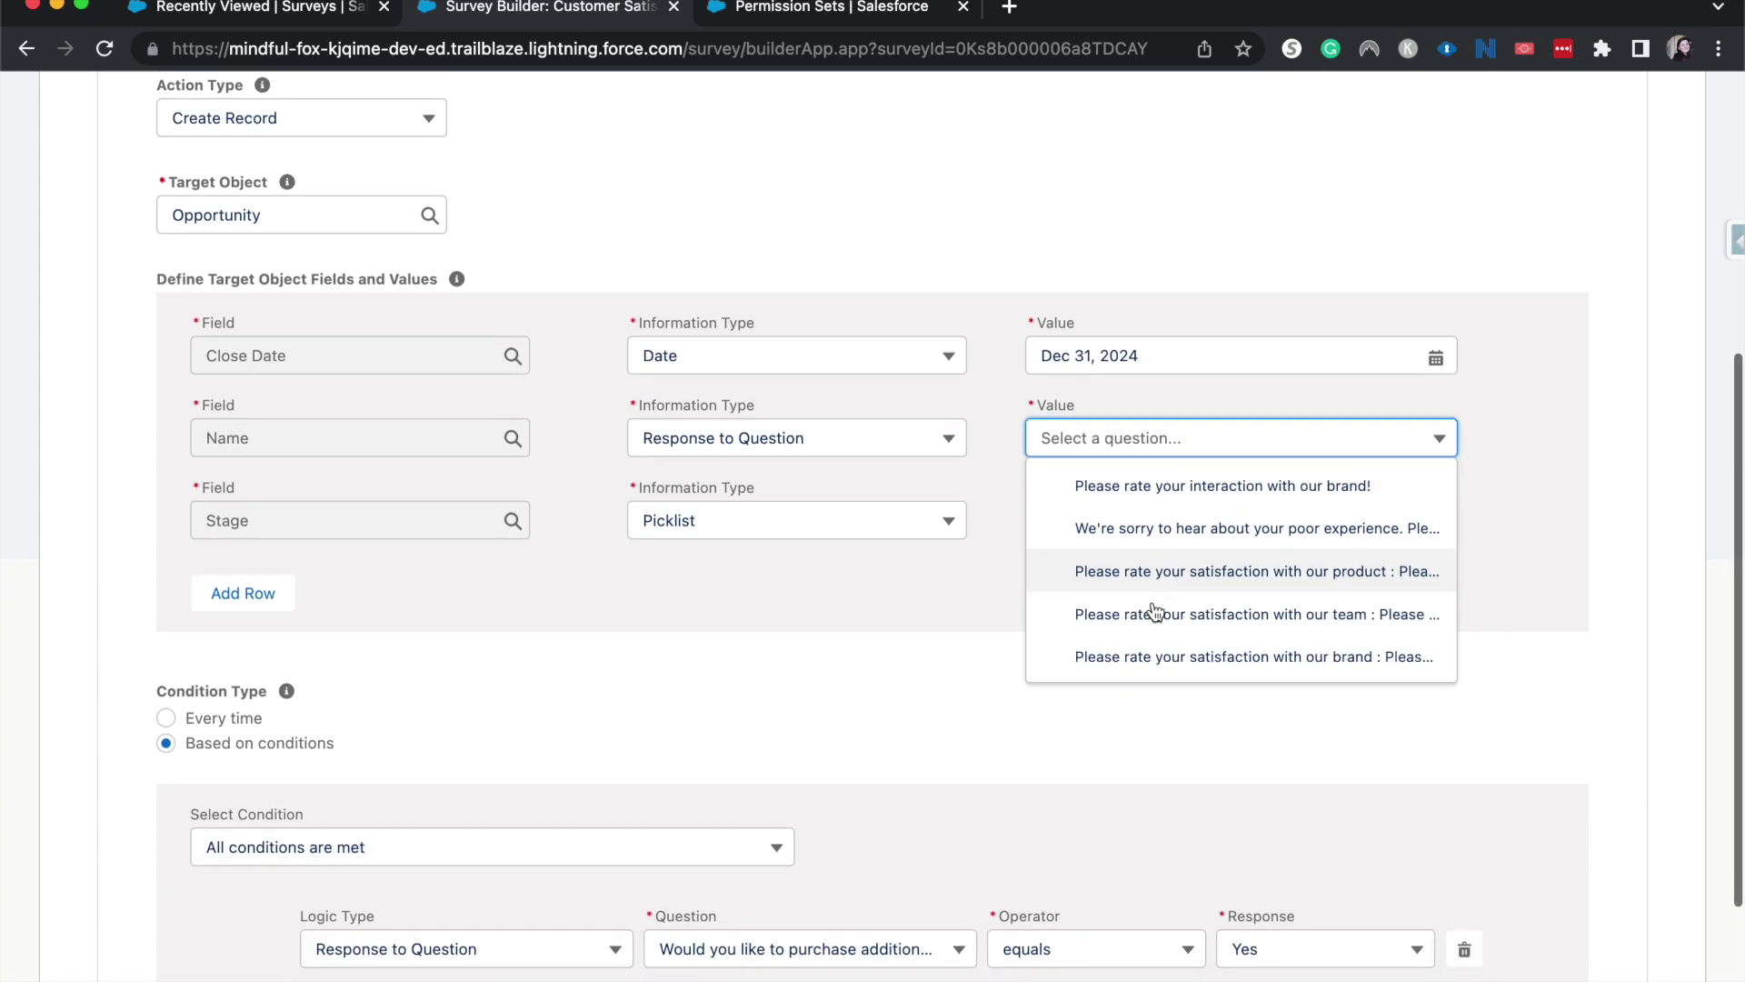
pyautogui.click(932, 438)
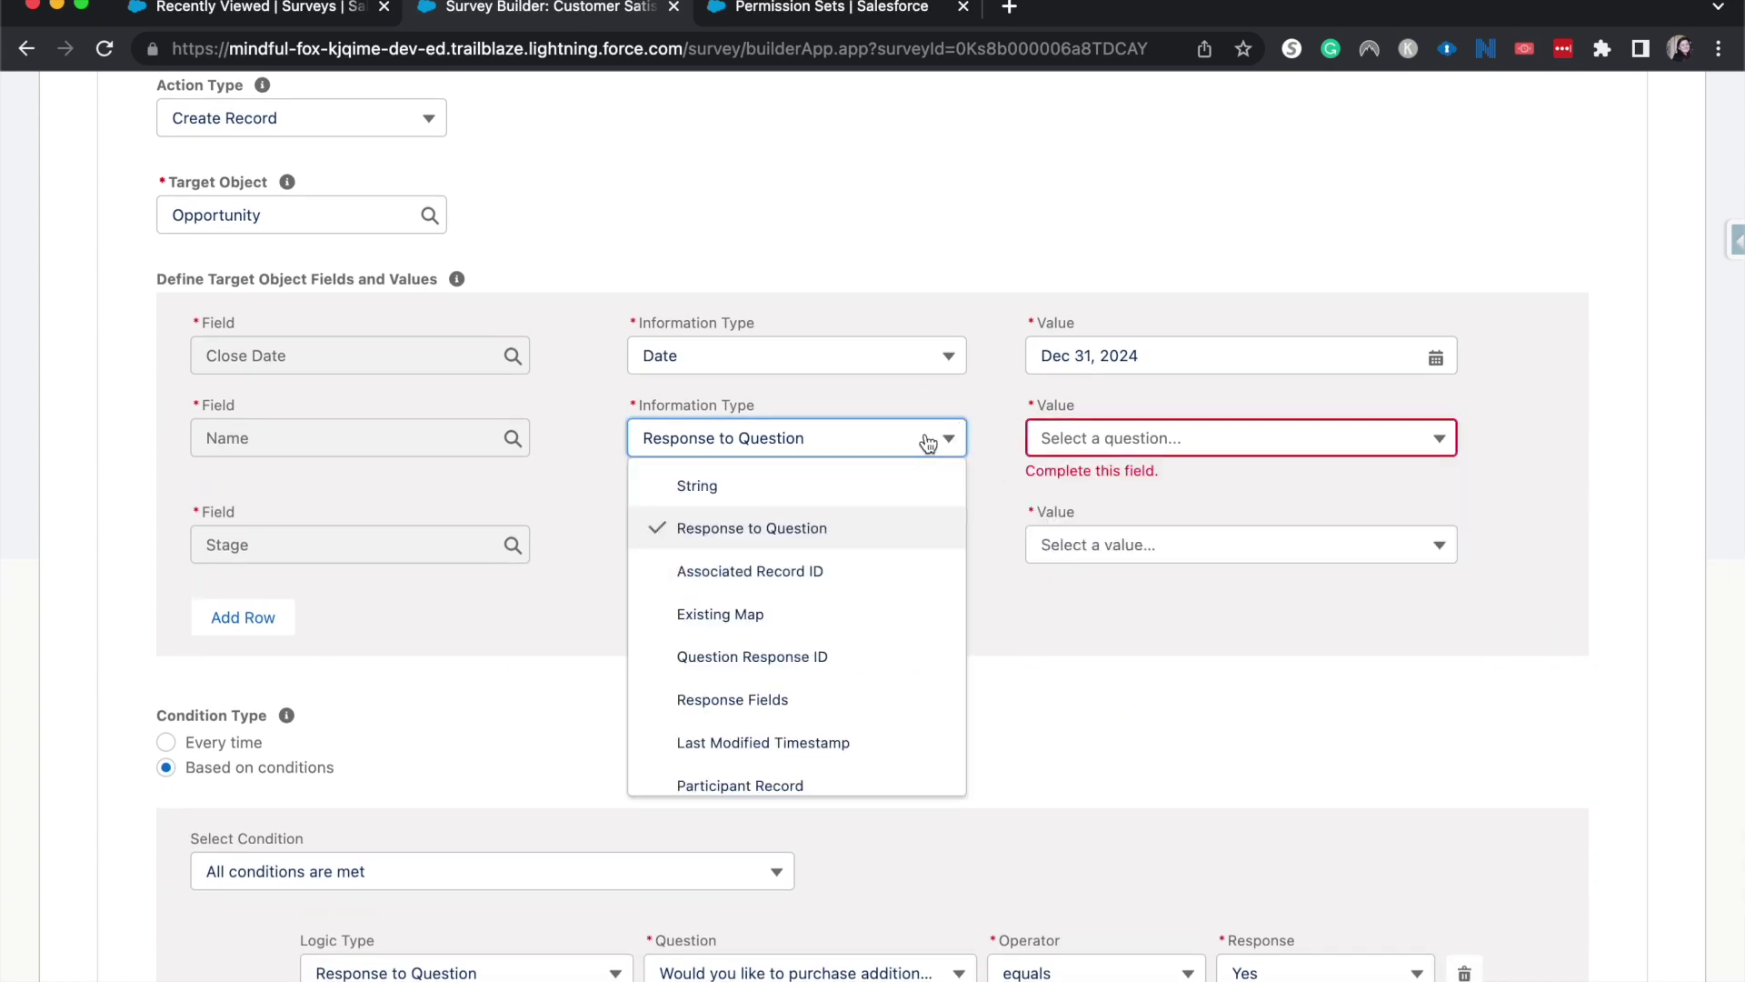
pyautogui.click(857, 492)
pyautogui.click(1052, 450)
pyautogui.write('re')
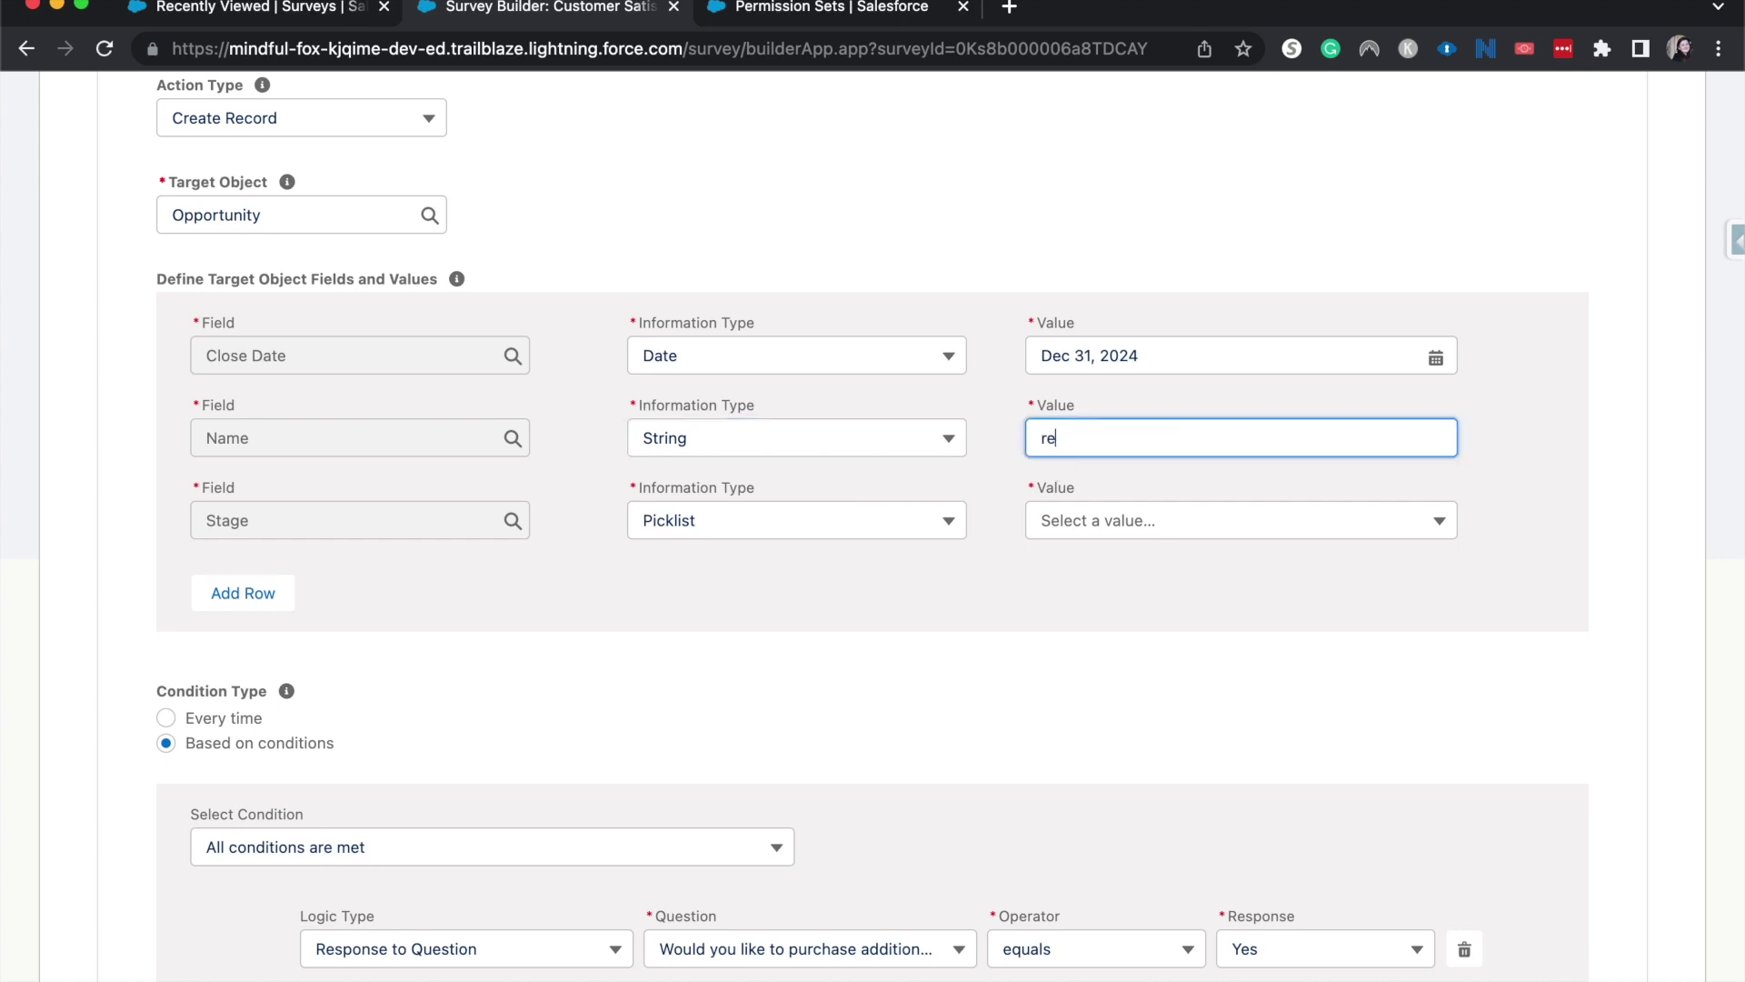
pyautogui.write('place with survey user')
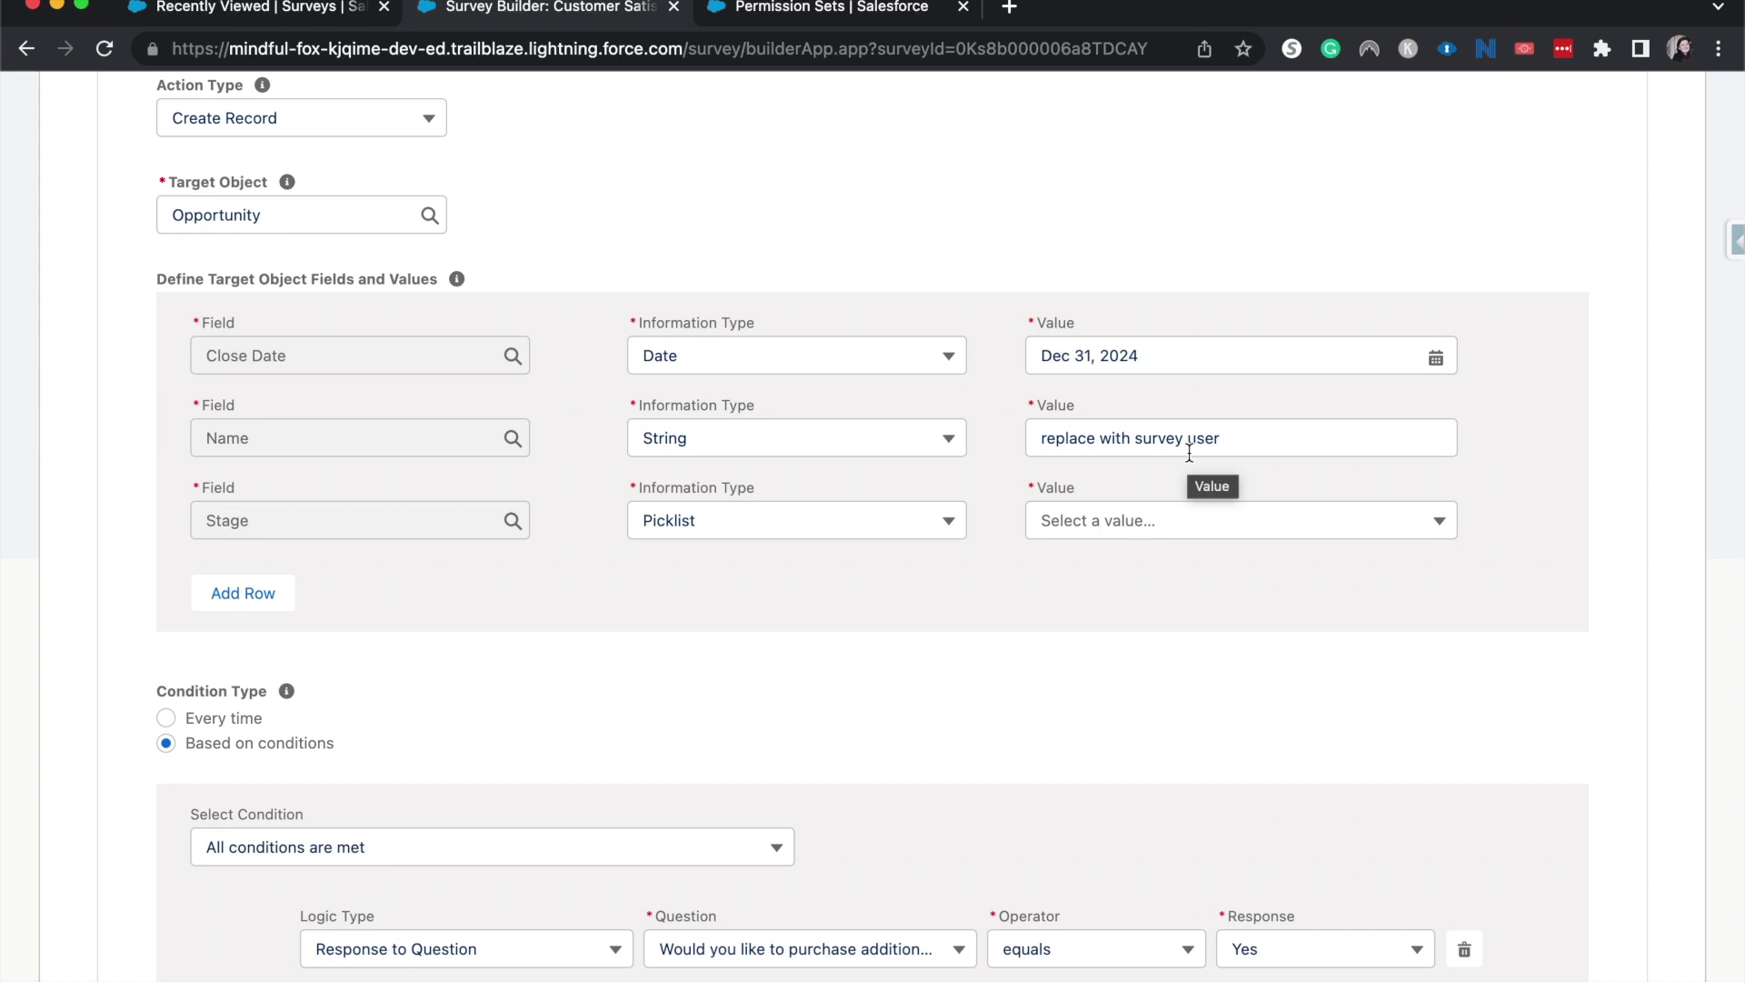
pyautogui.click(1300, 528)
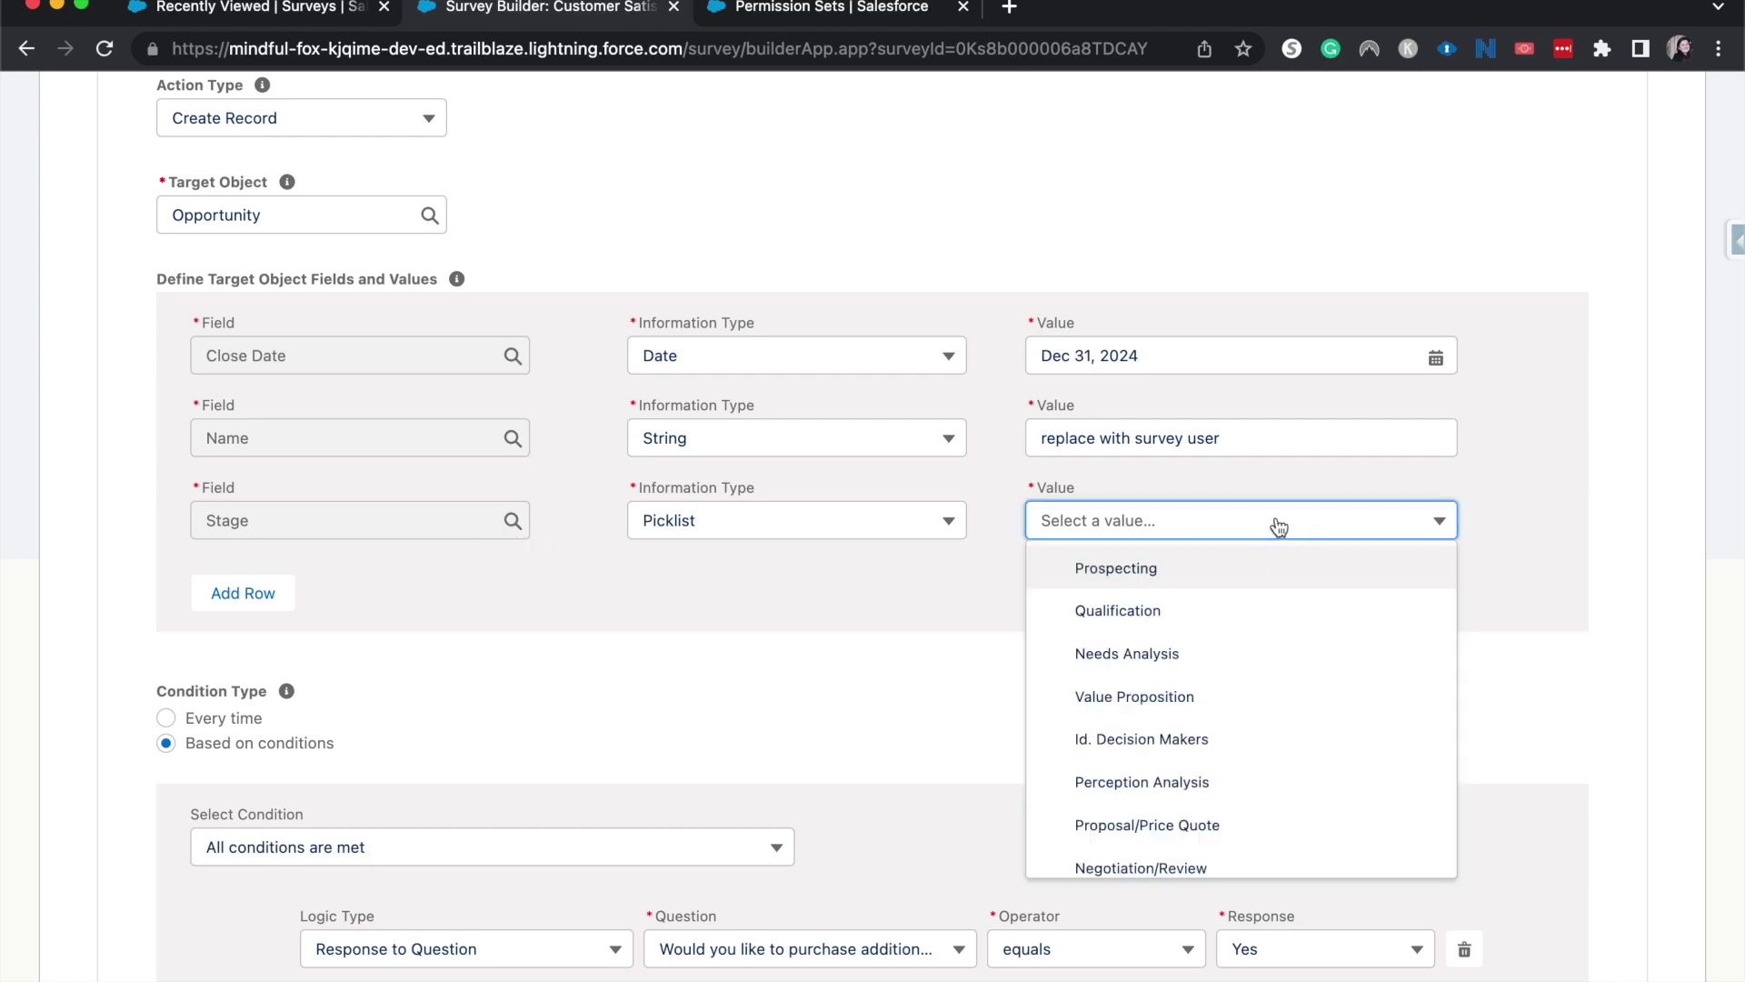
# Set the Opportunity Stage to Needs Analysis and add a fourth field row.
pyautogui.click(1127, 657)
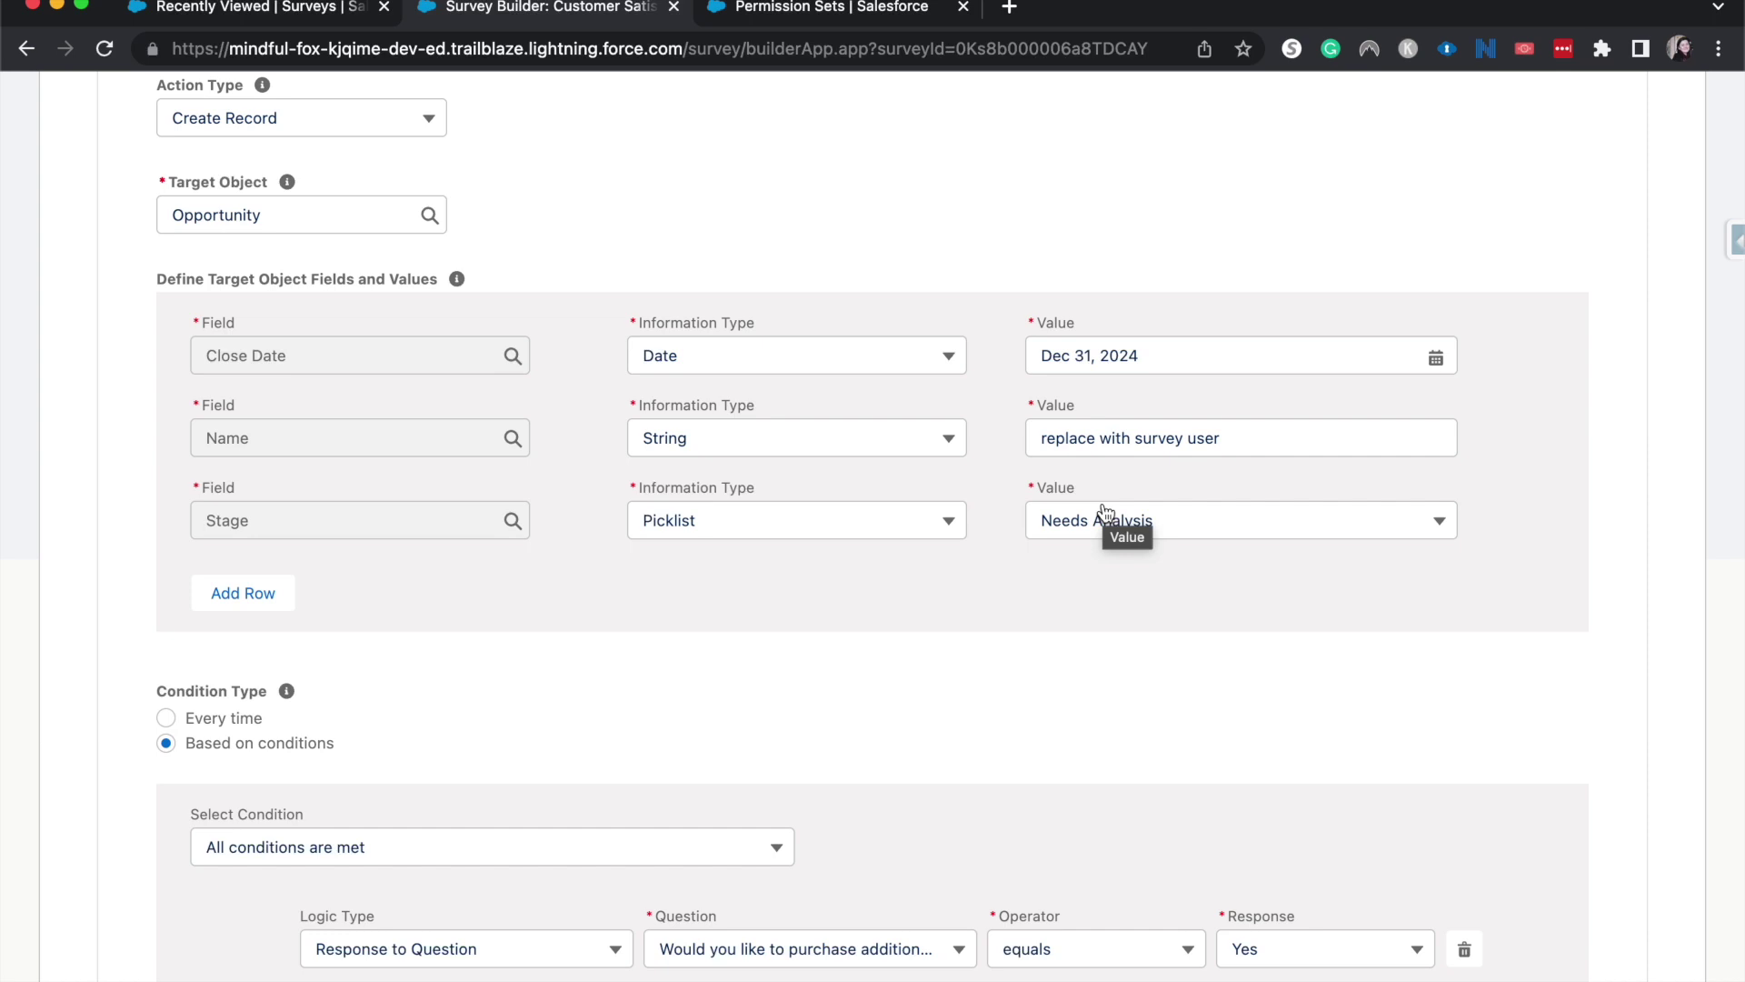
pyautogui.click(262, 595)
# Map Description to the poor-experience question's response, then add a fifth row.
pyautogui.click(261, 601)
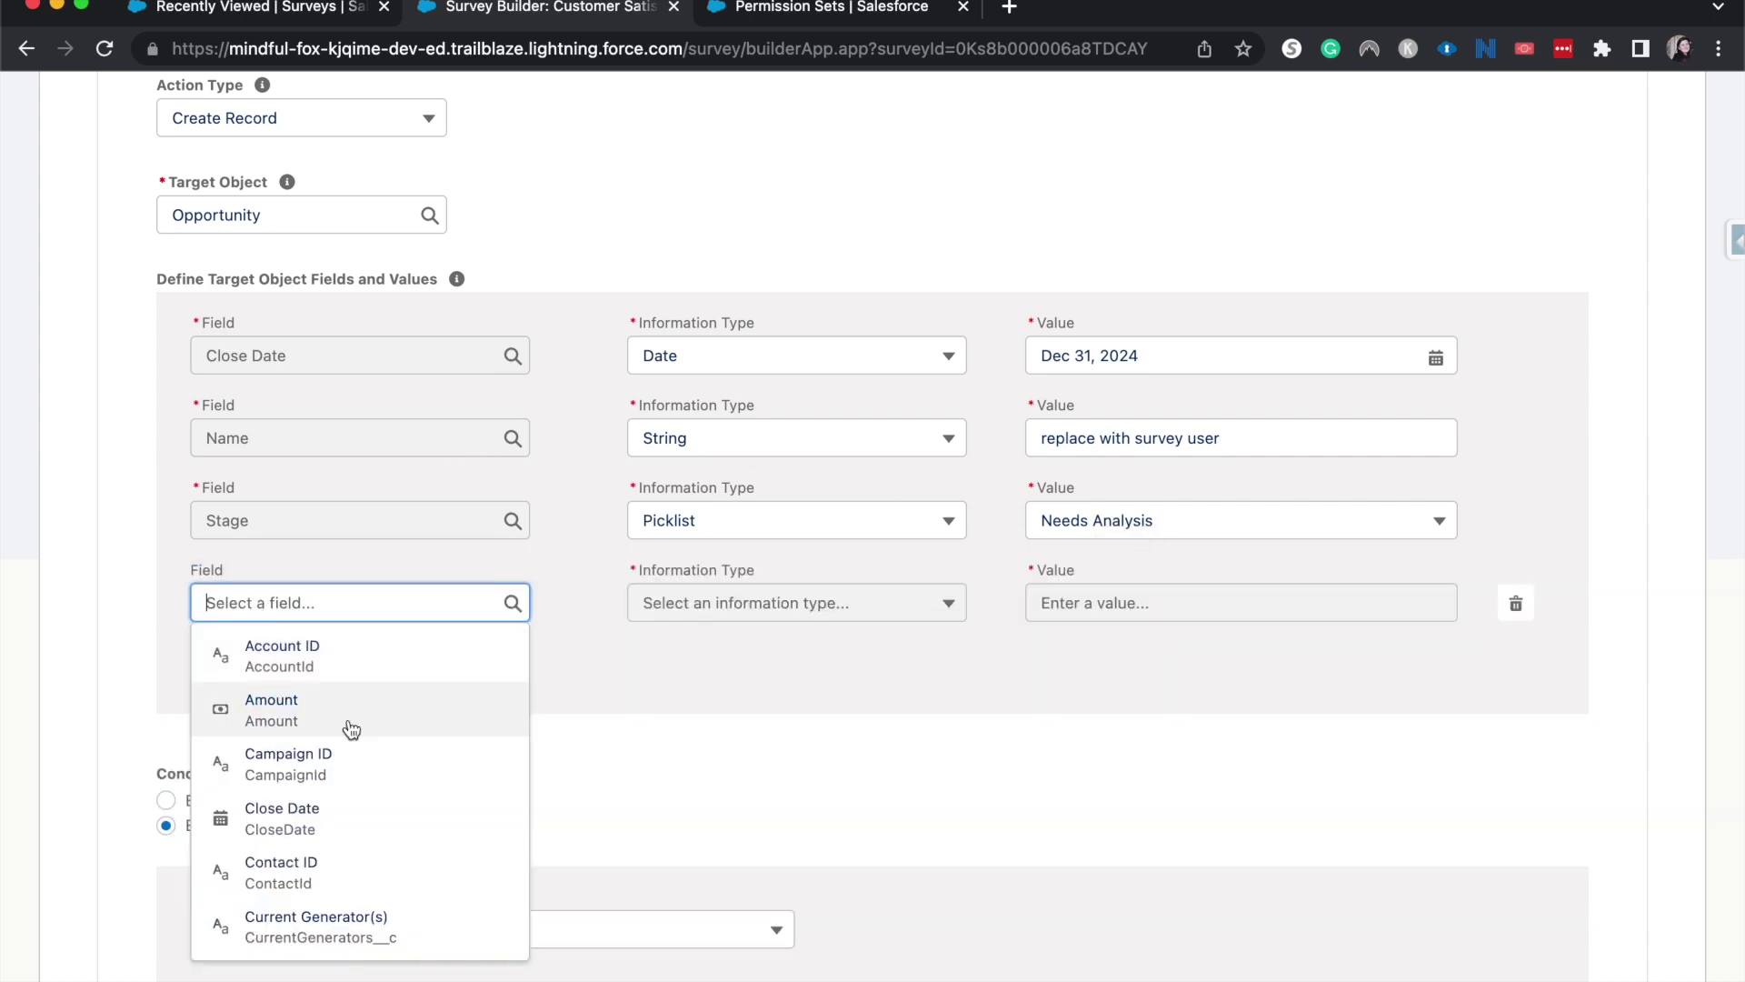
pyautogui.scroll(-5, 355, 729)
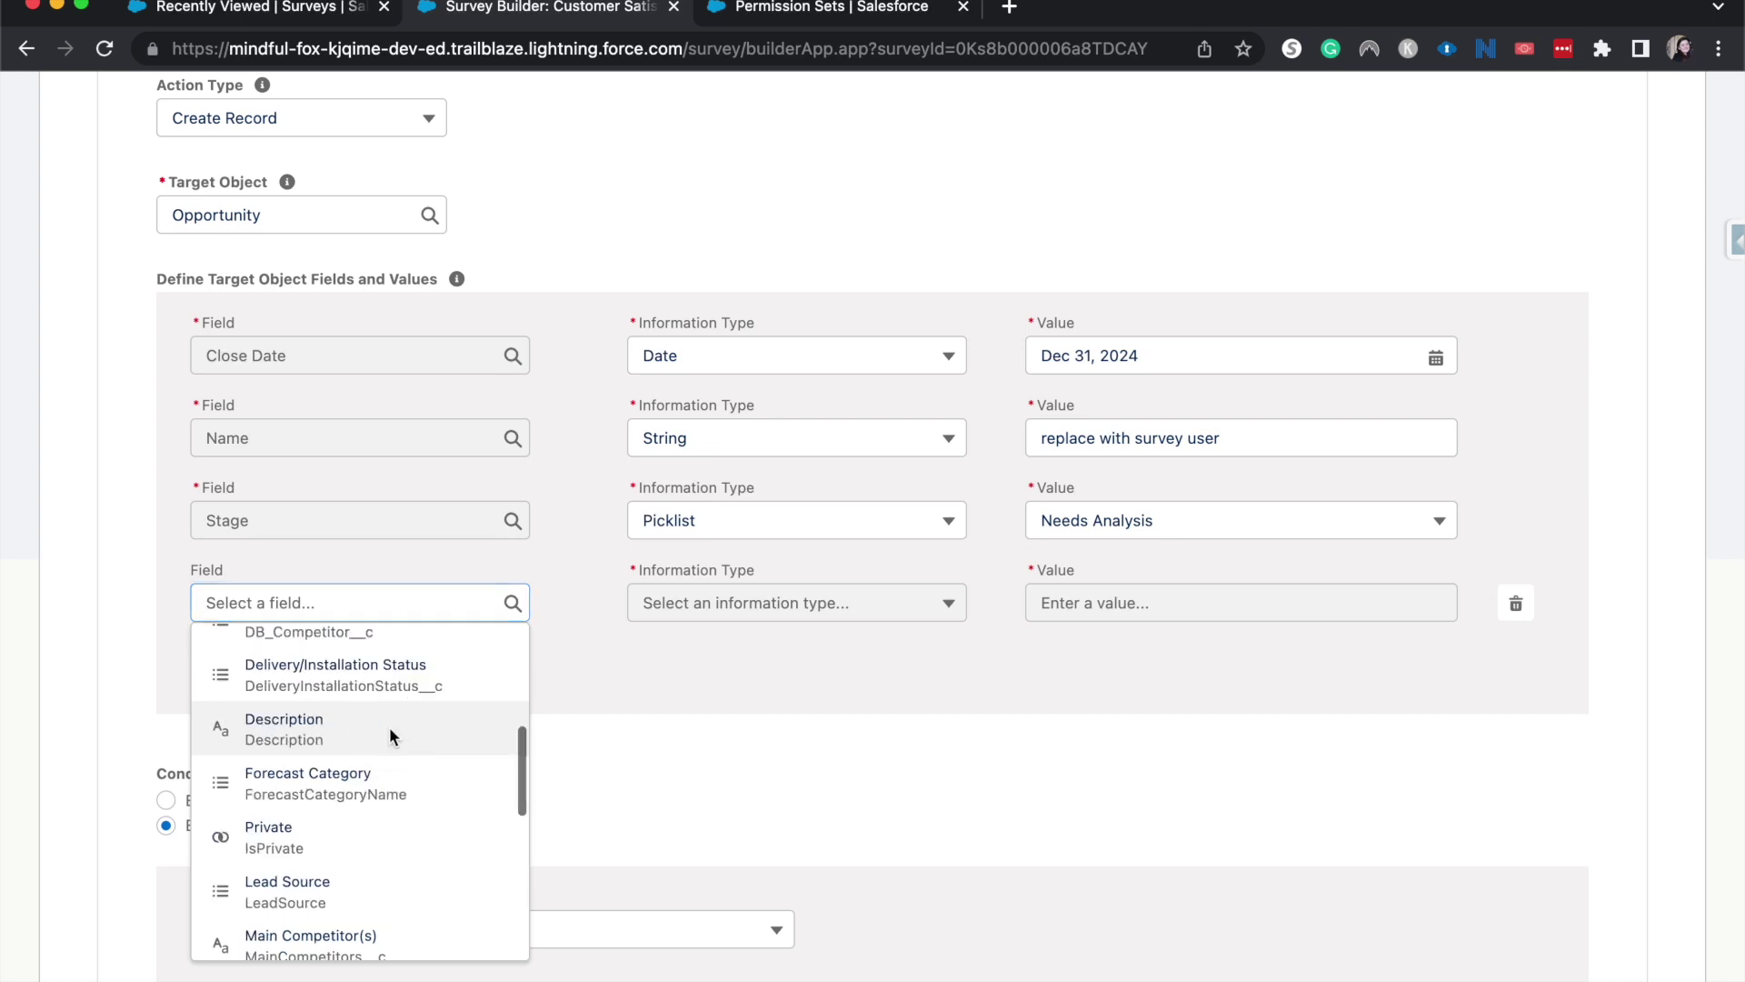
pyautogui.click(389, 728)
pyautogui.click(784, 593)
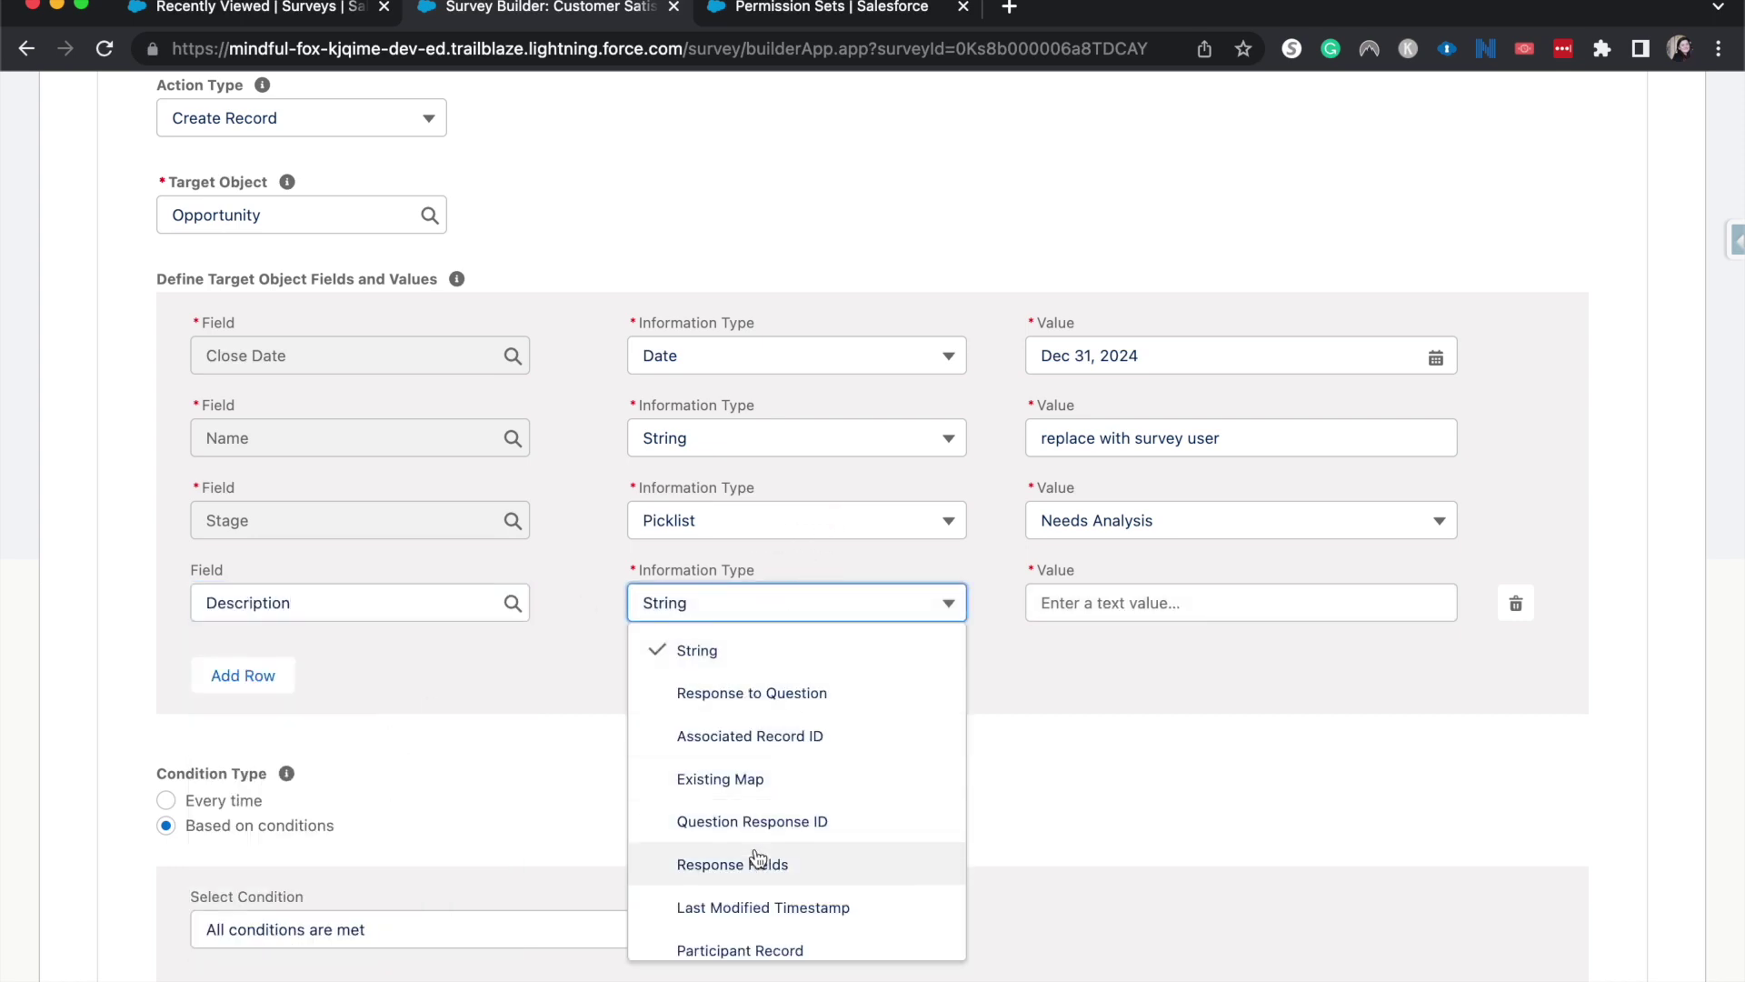
pyautogui.scroll(-1, 761, 782)
pyautogui.click(749, 689)
pyautogui.click(1191, 604)
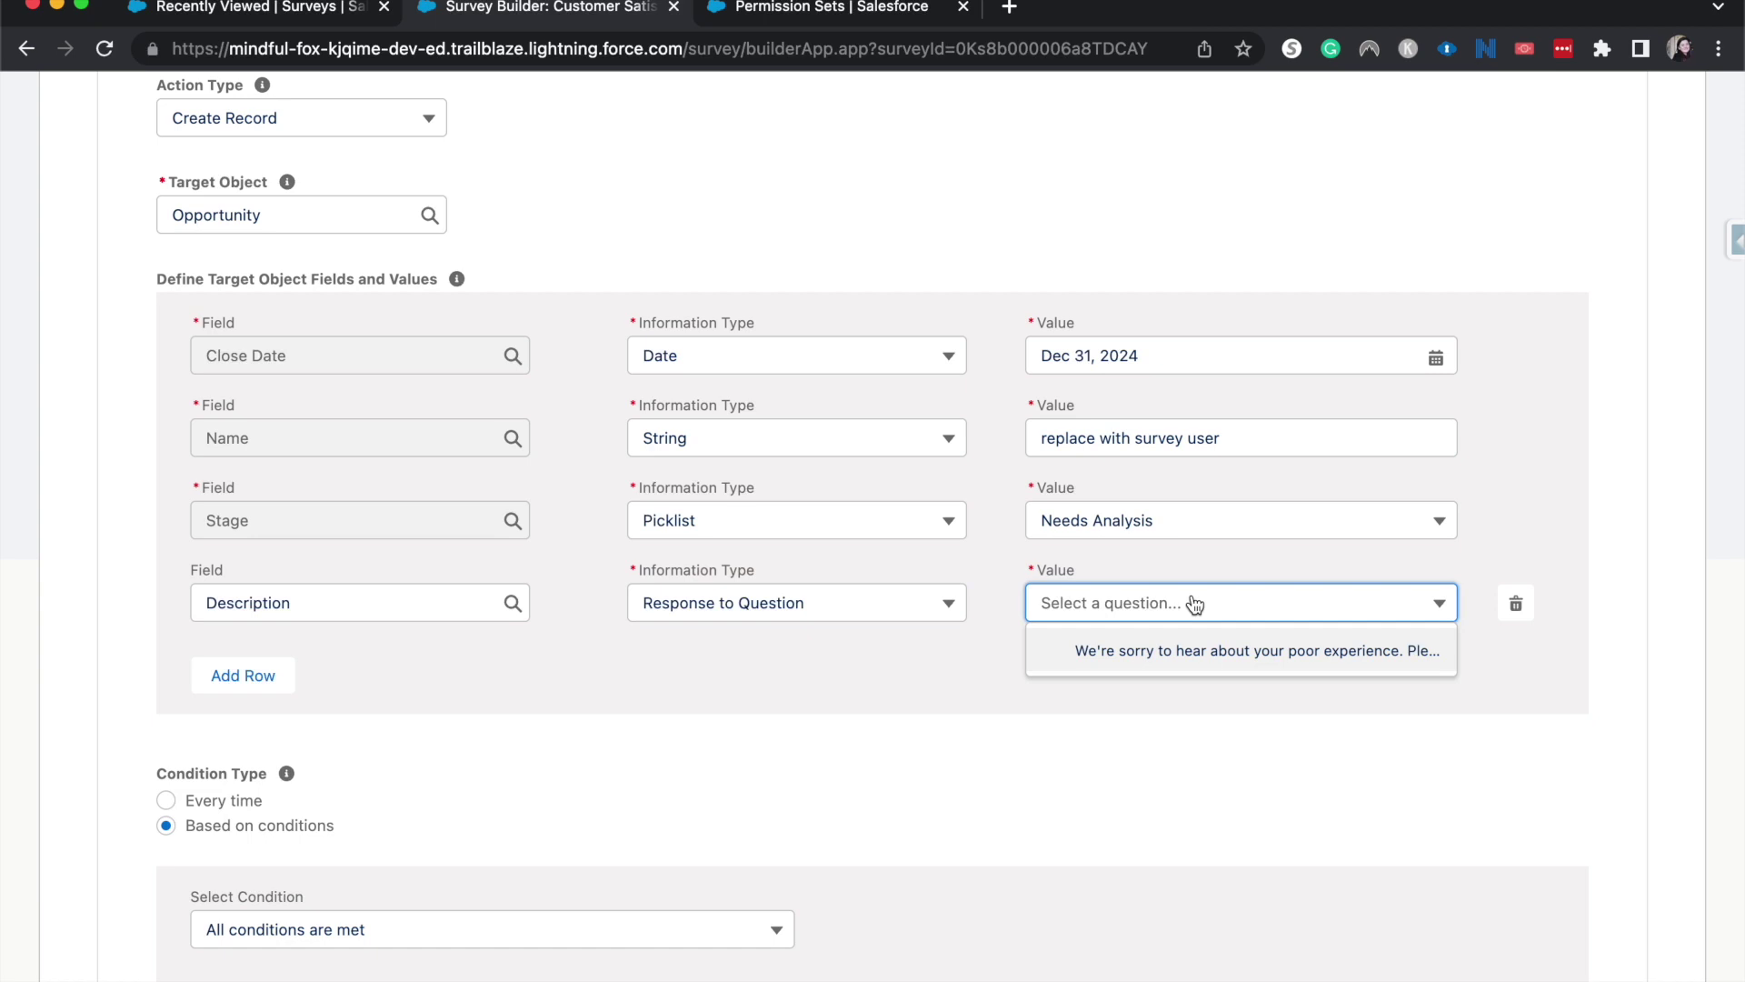
pyautogui.click(1168, 651)
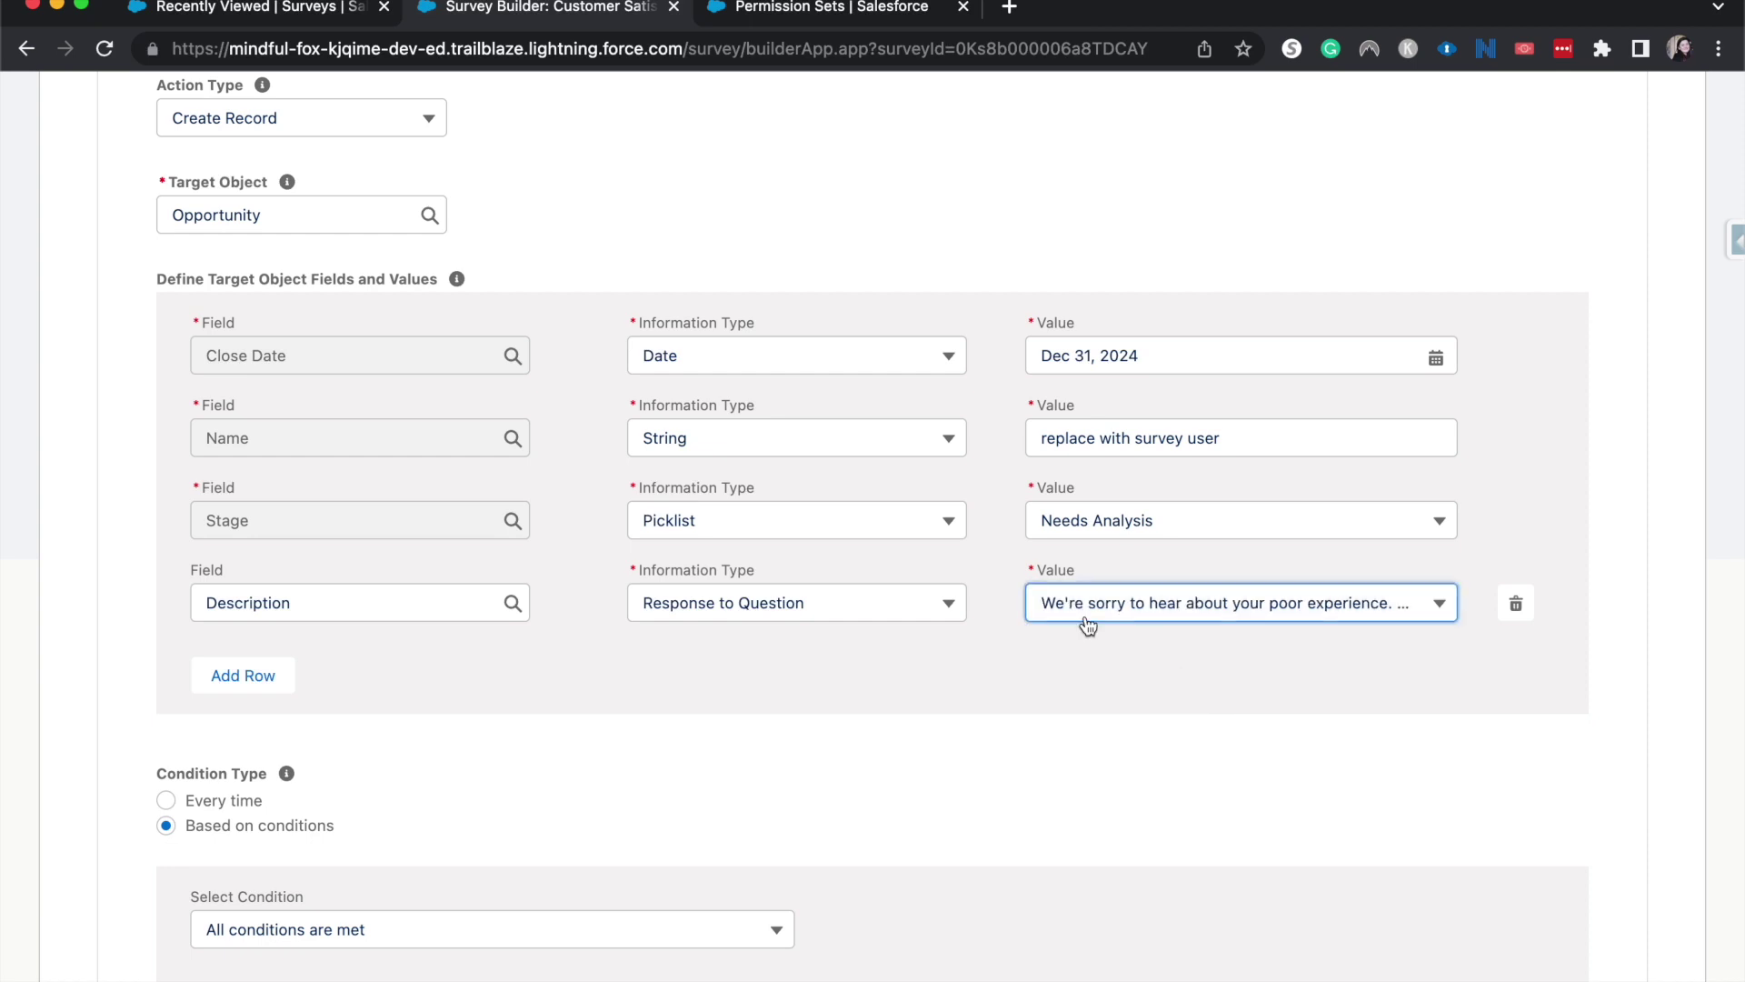
pyautogui.click(1082, 615)
pyautogui.click(987, 638)
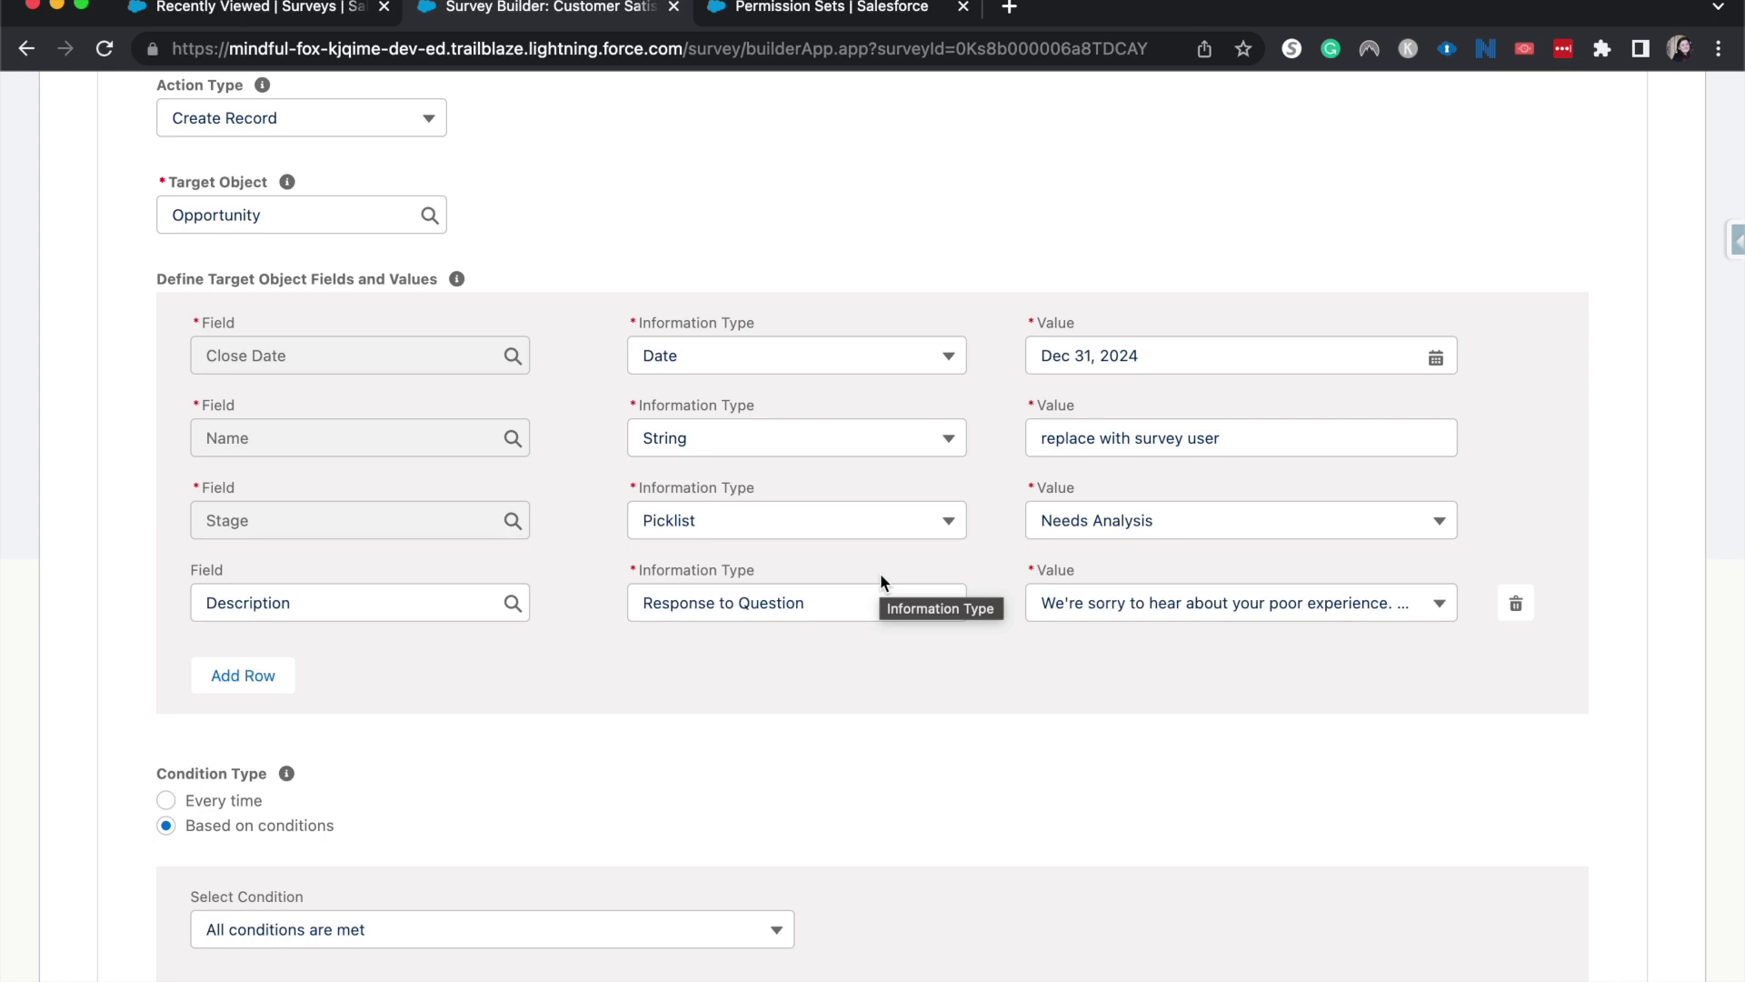
pyautogui.click(247, 671)
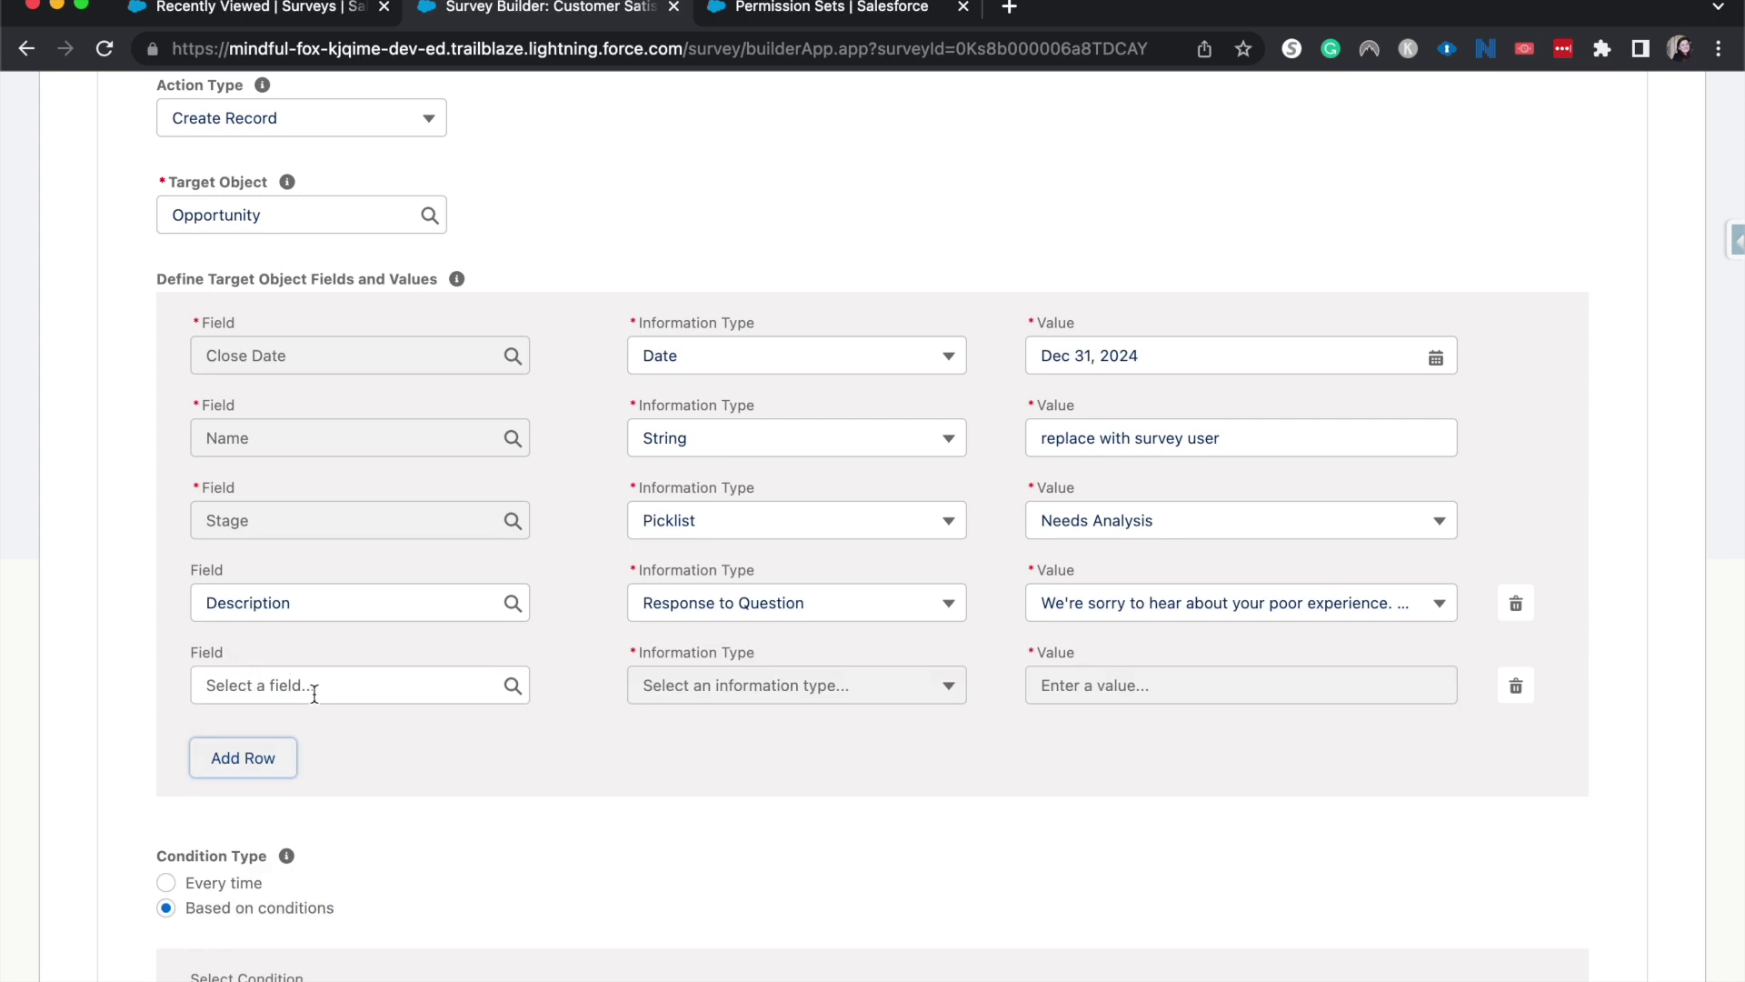
# Delete the empty fifth field row, leaving the four mapped Opportunity fields.
pyautogui.click(312, 685)
pyautogui.scroll(-7, 369, 623)
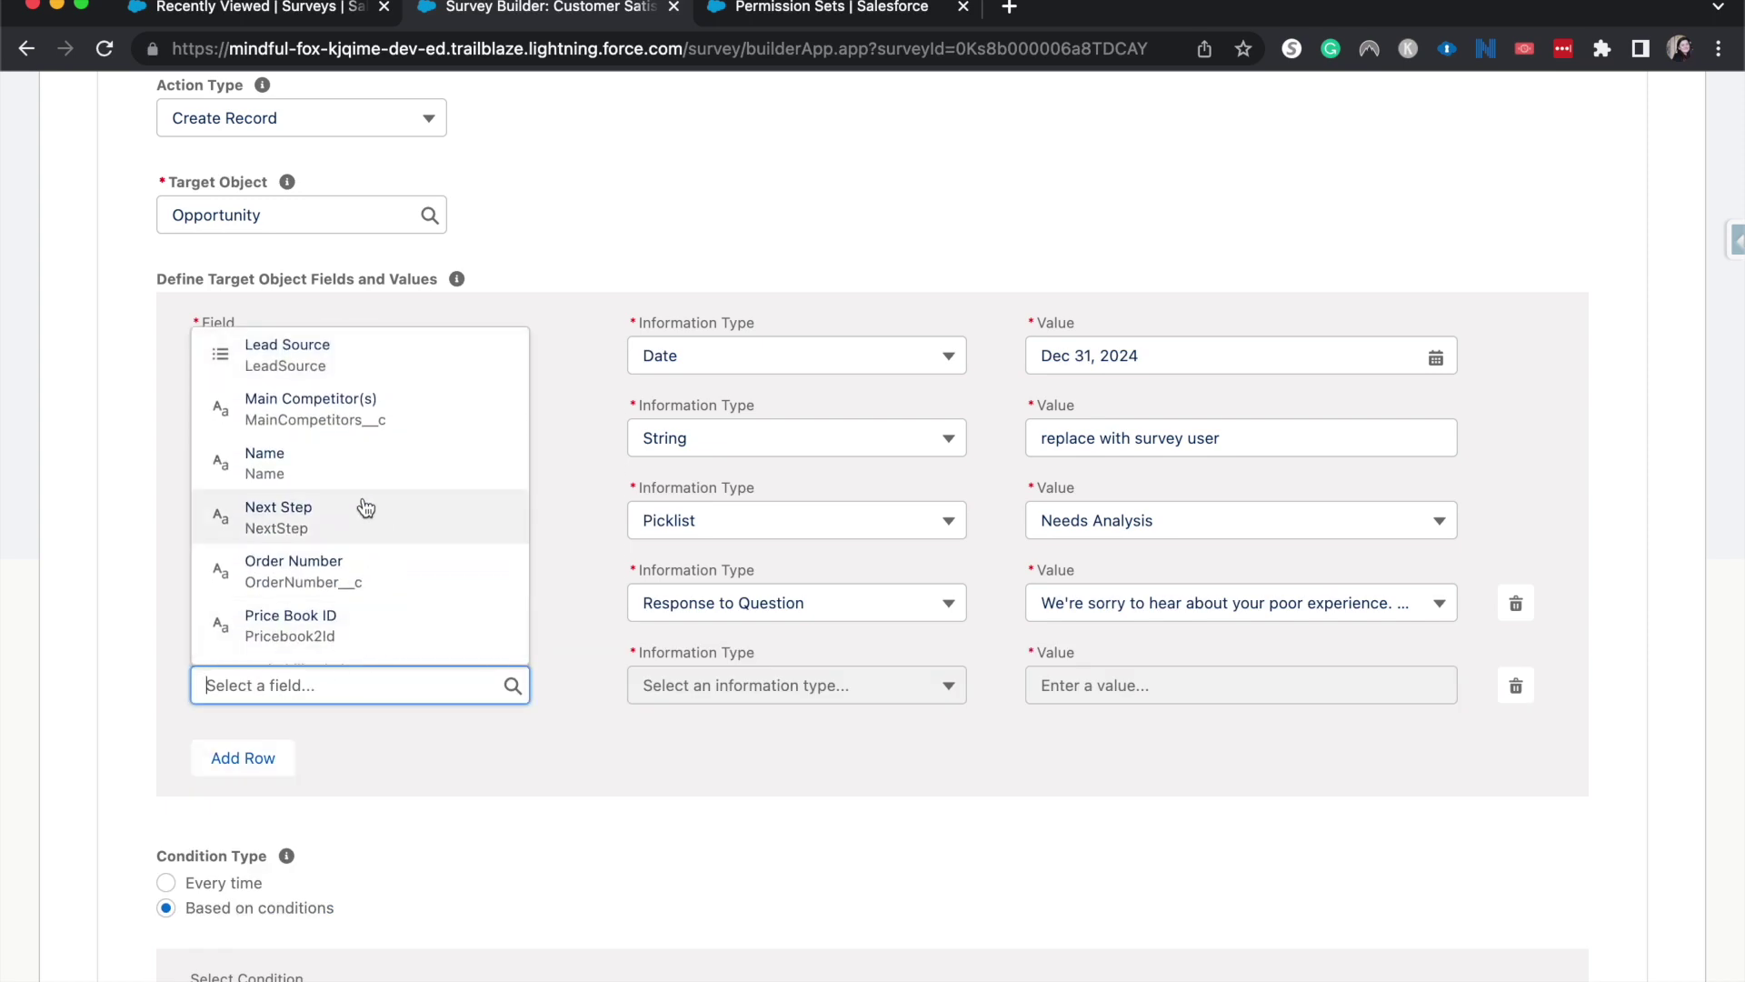
pyautogui.scroll(-2, 364, 506)
pyautogui.scroll(5, 403, 569)
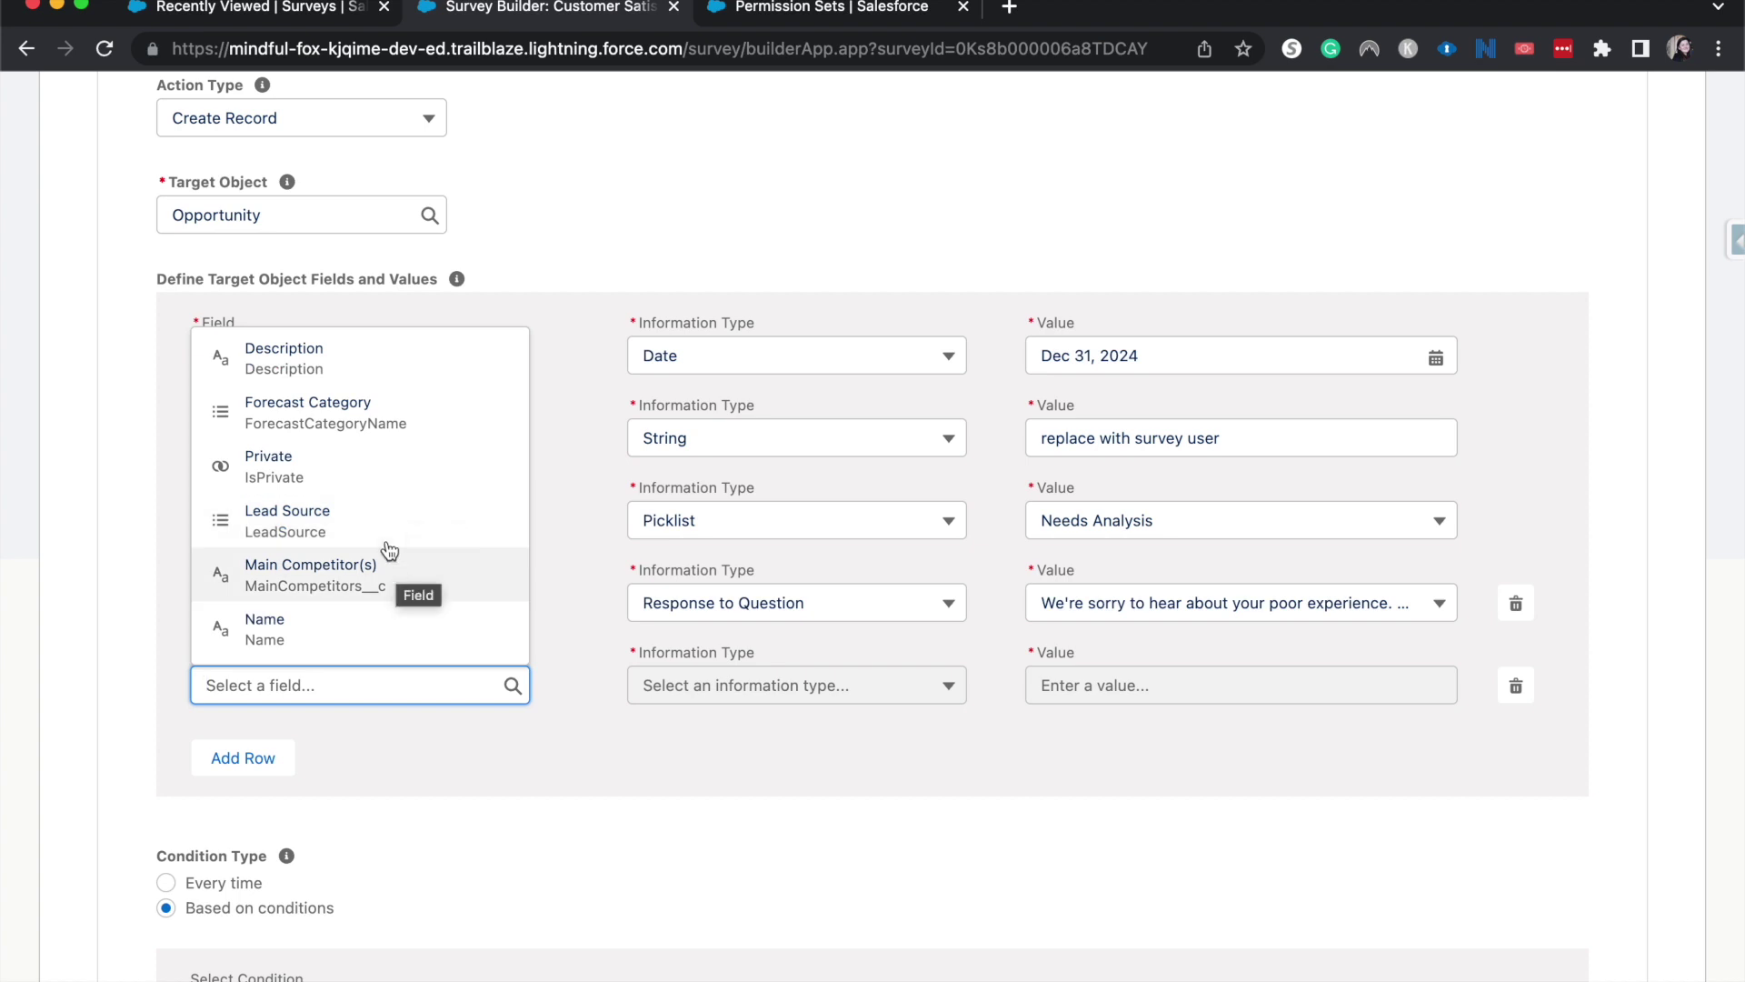
pyautogui.scroll(1, 382, 539)
pyautogui.scroll(5, 384, 542)
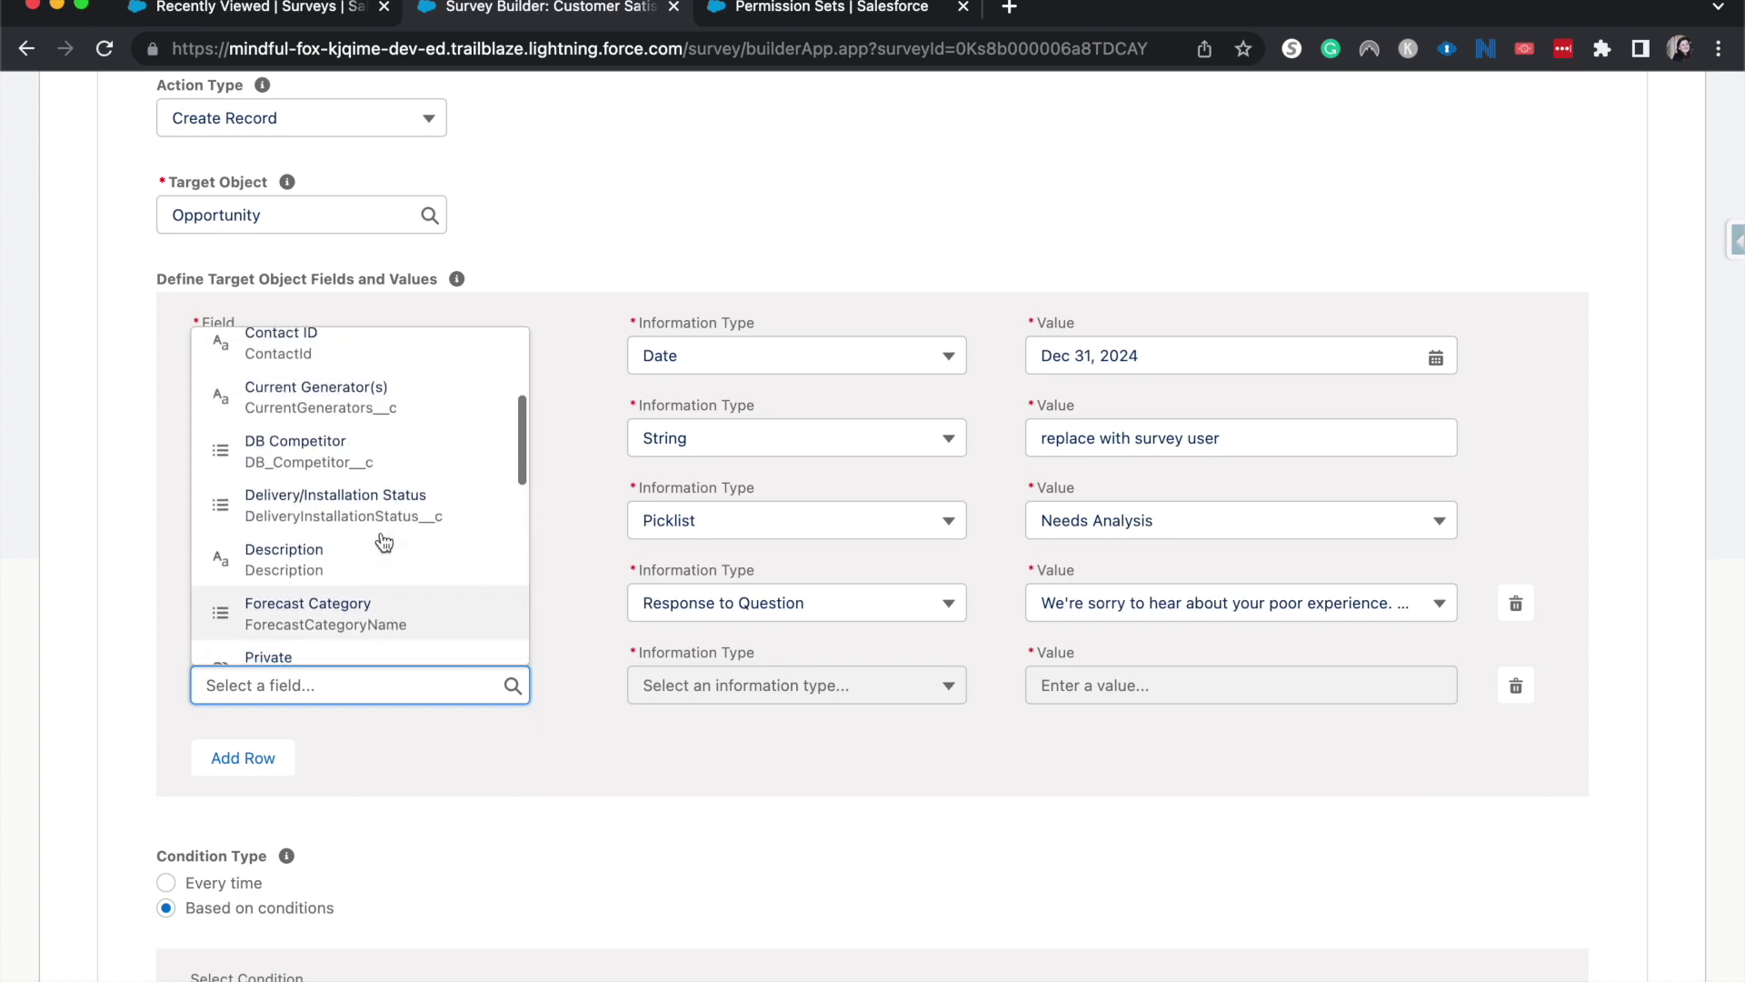
pyautogui.click(816, 795)
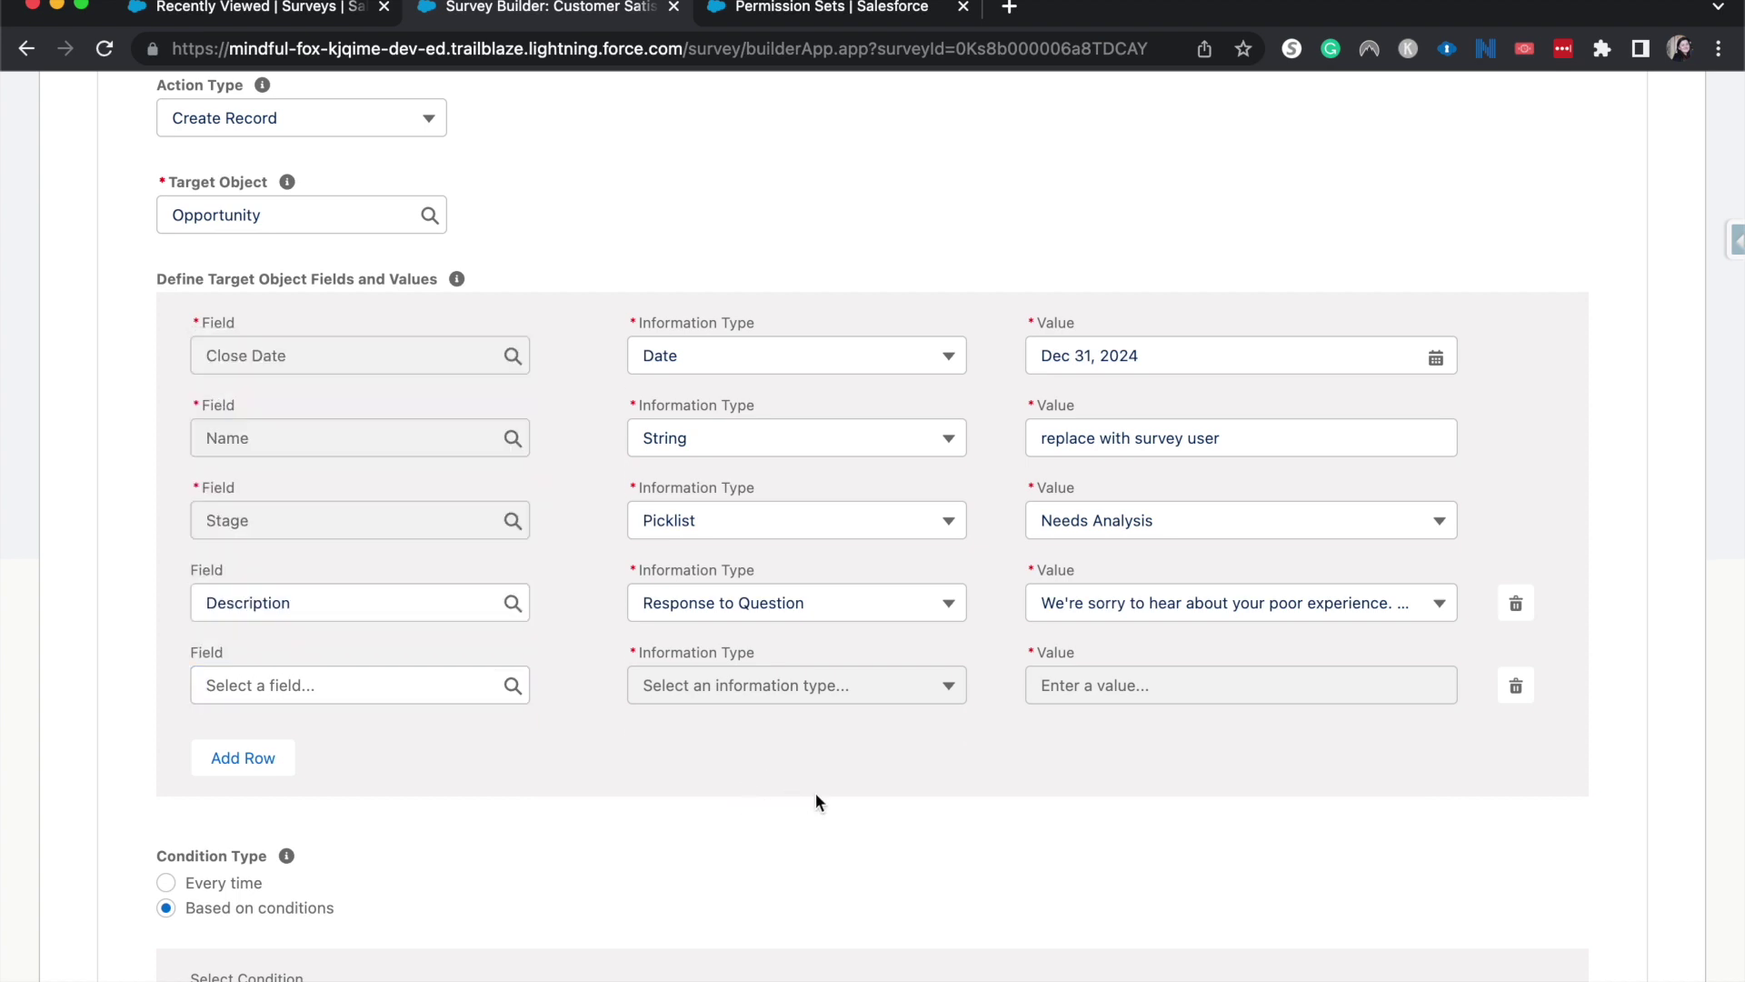
pyautogui.click(1531, 686)
pyautogui.scroll(-5, 1519, 691)
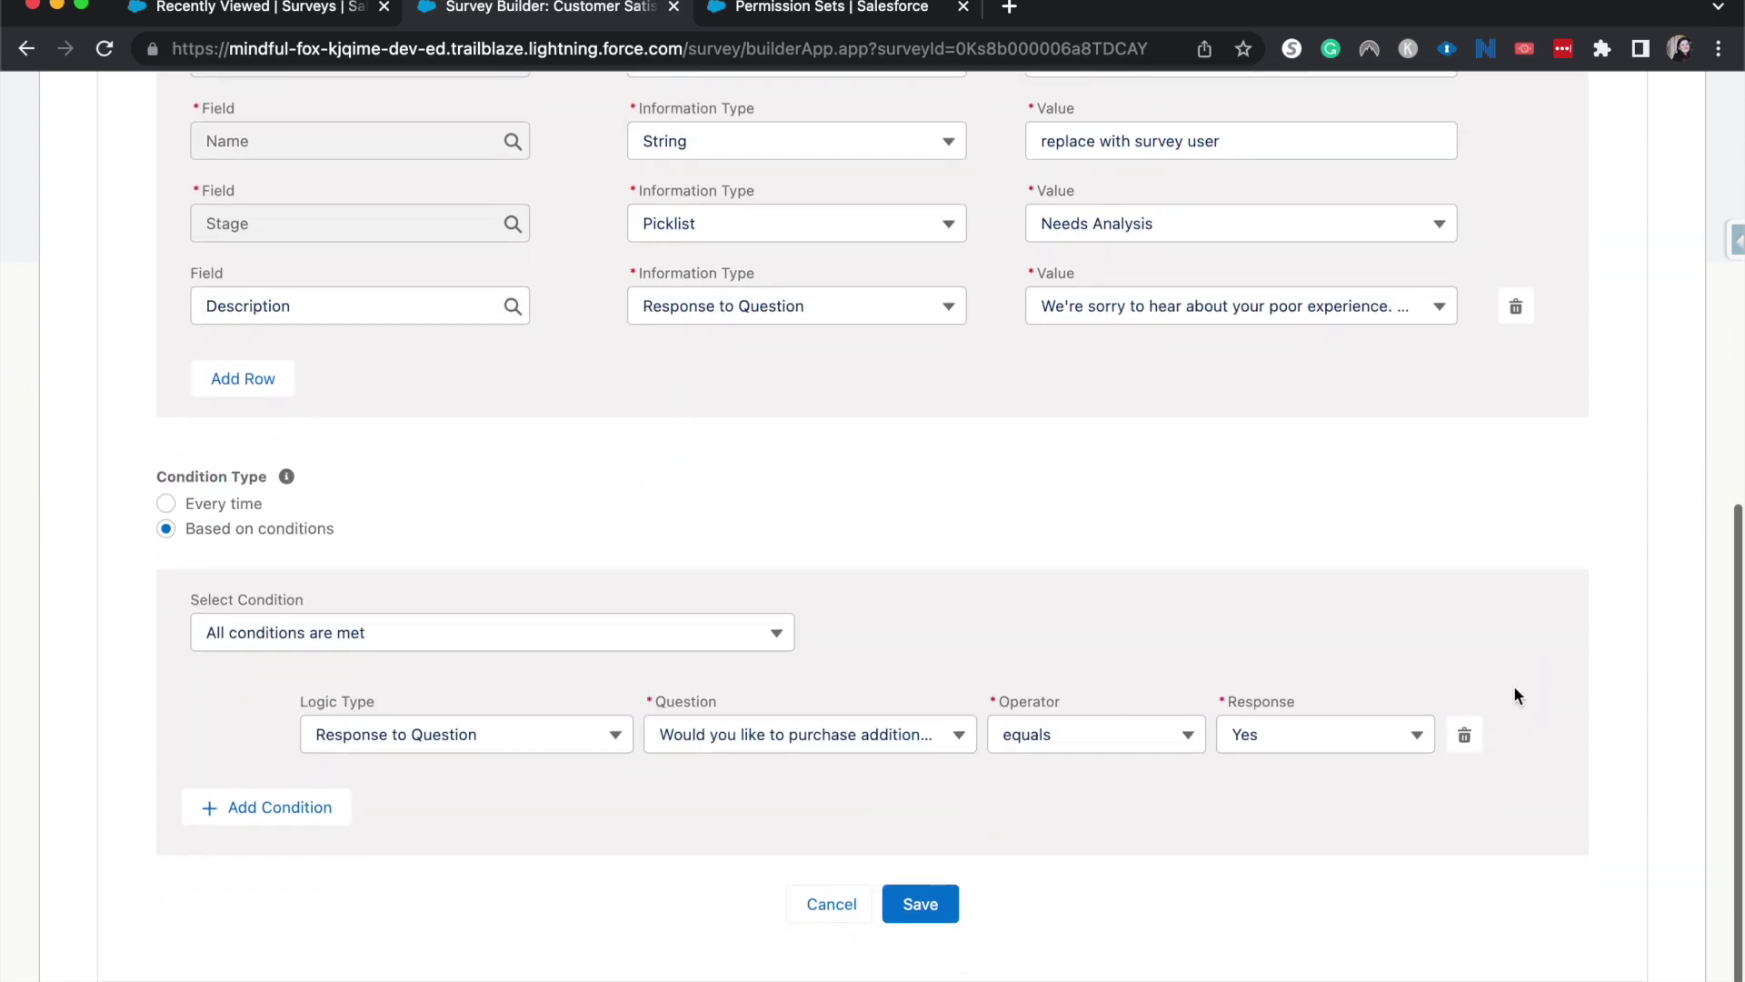
# Save the Create new opp mapping with its four Opportunity fields and Yes condition.
pyautogui.click(921, 903)
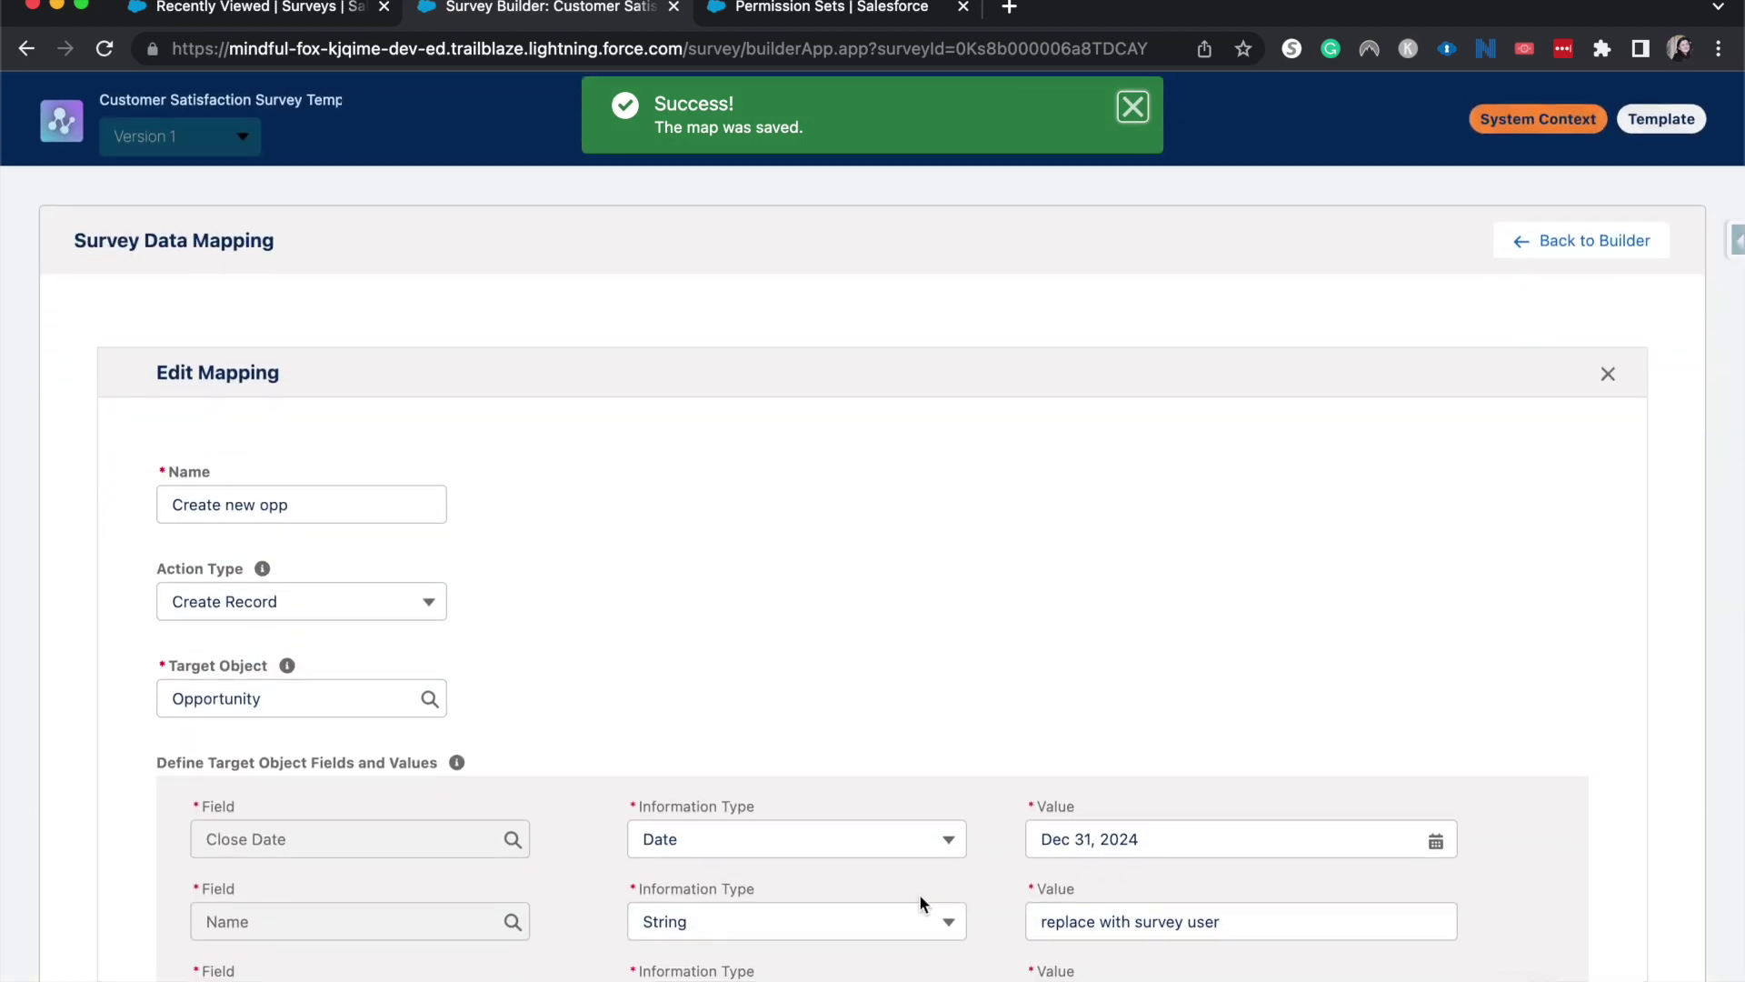
pyautogui.scroll(-7, 919, 892)
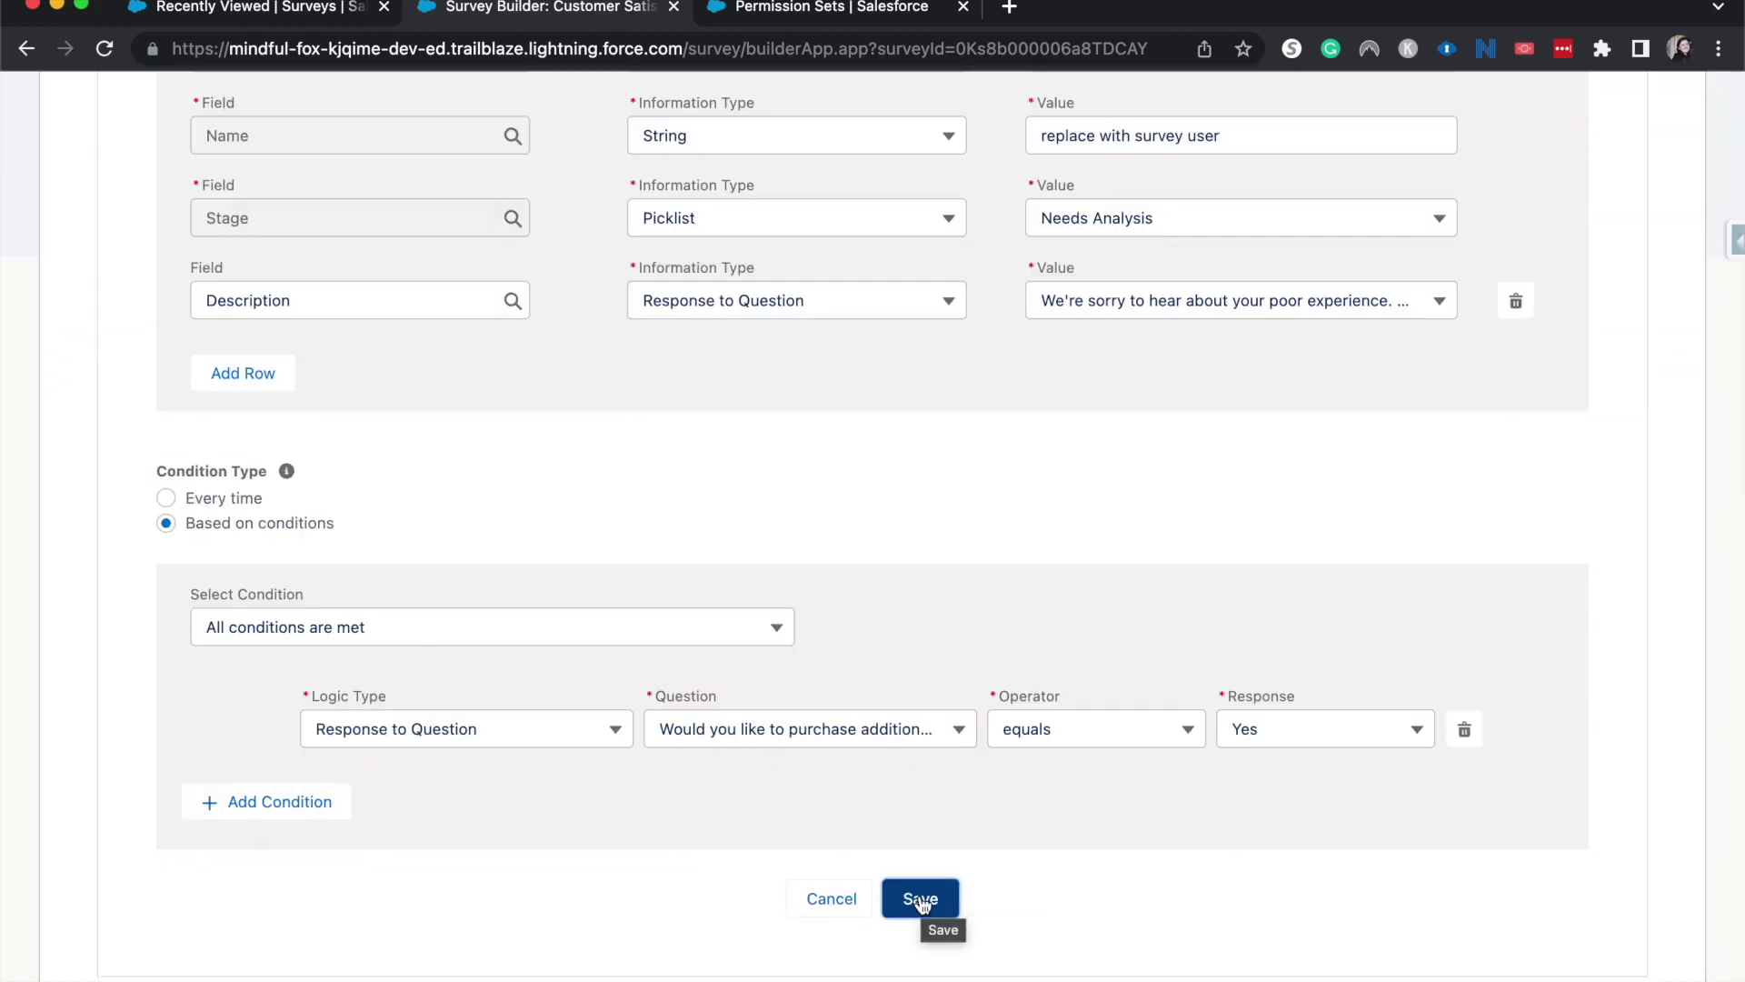
pyautogui.scroll(7, 921, 903)
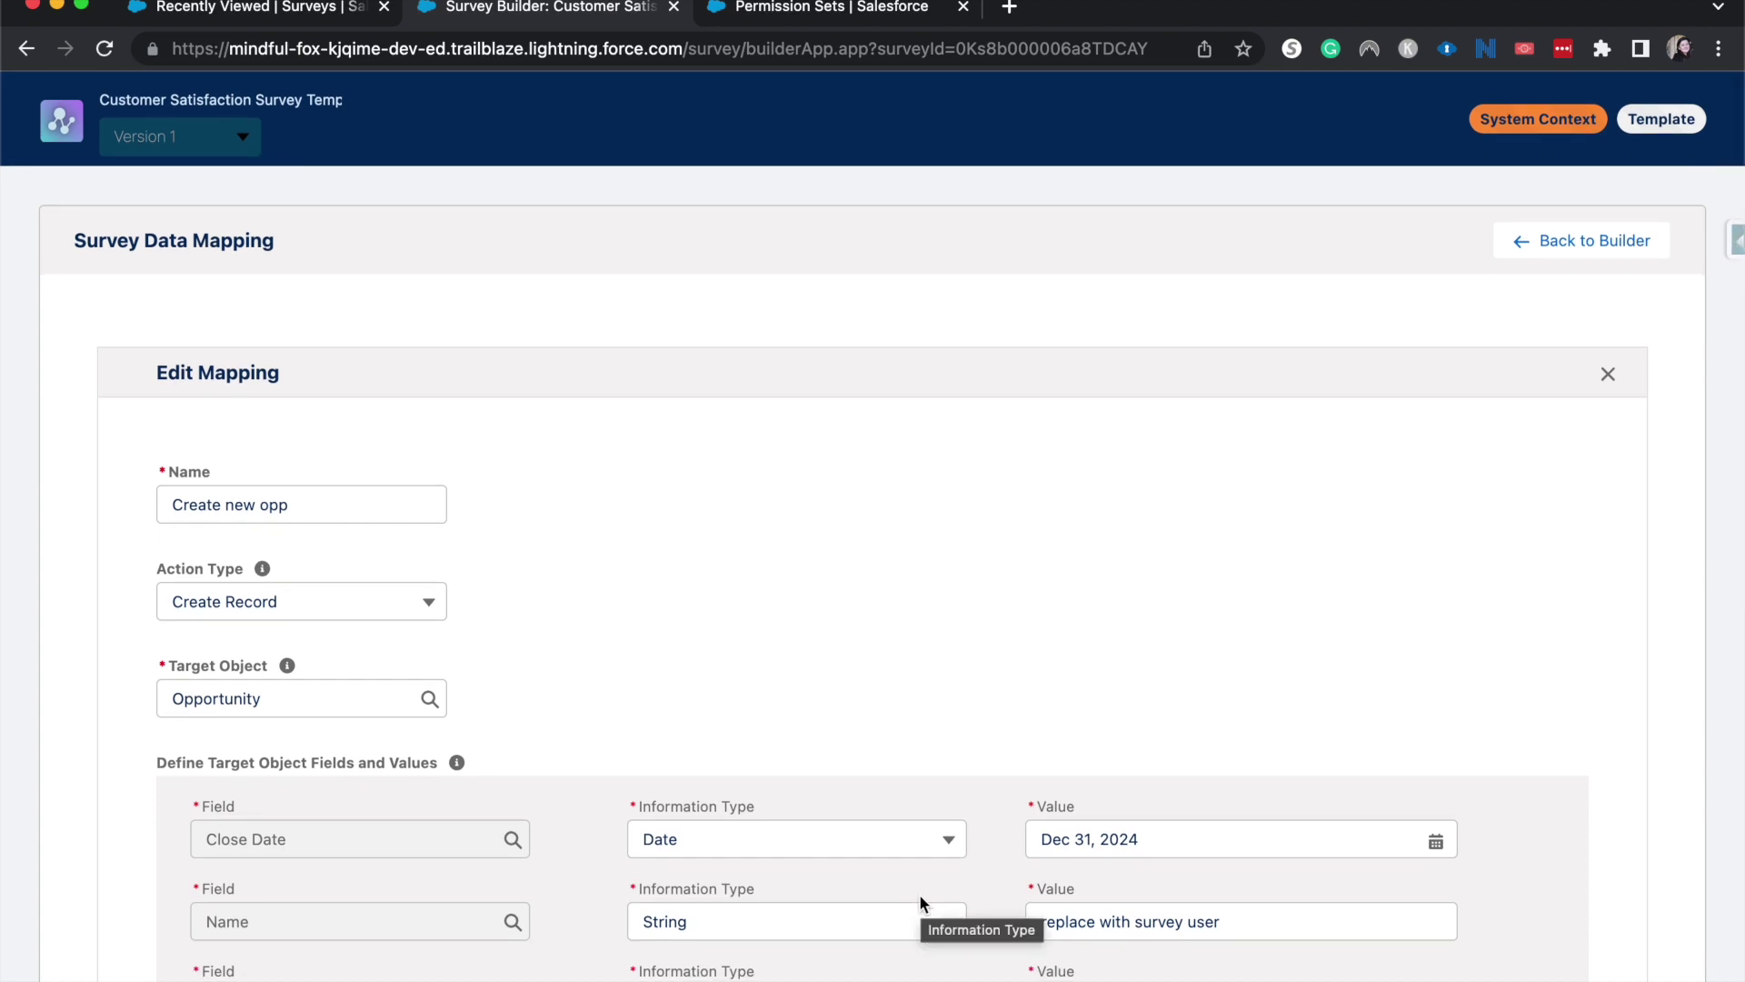
pyautogui.scroll(-2, 919, 892)
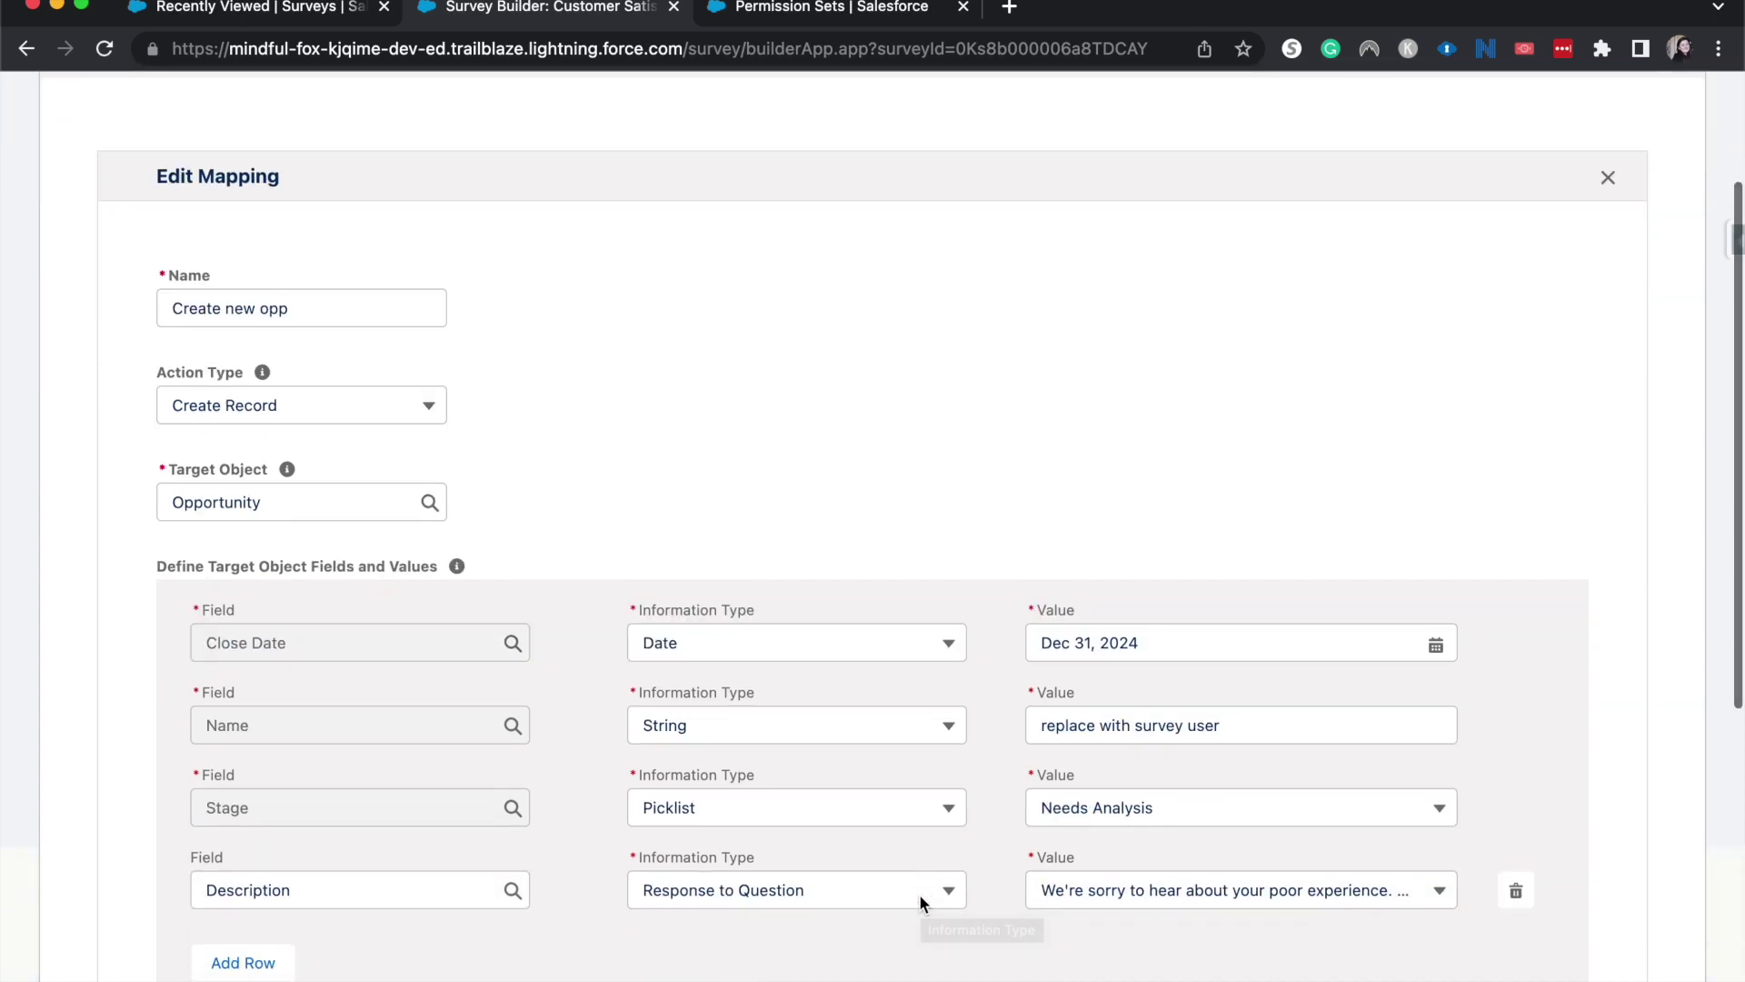